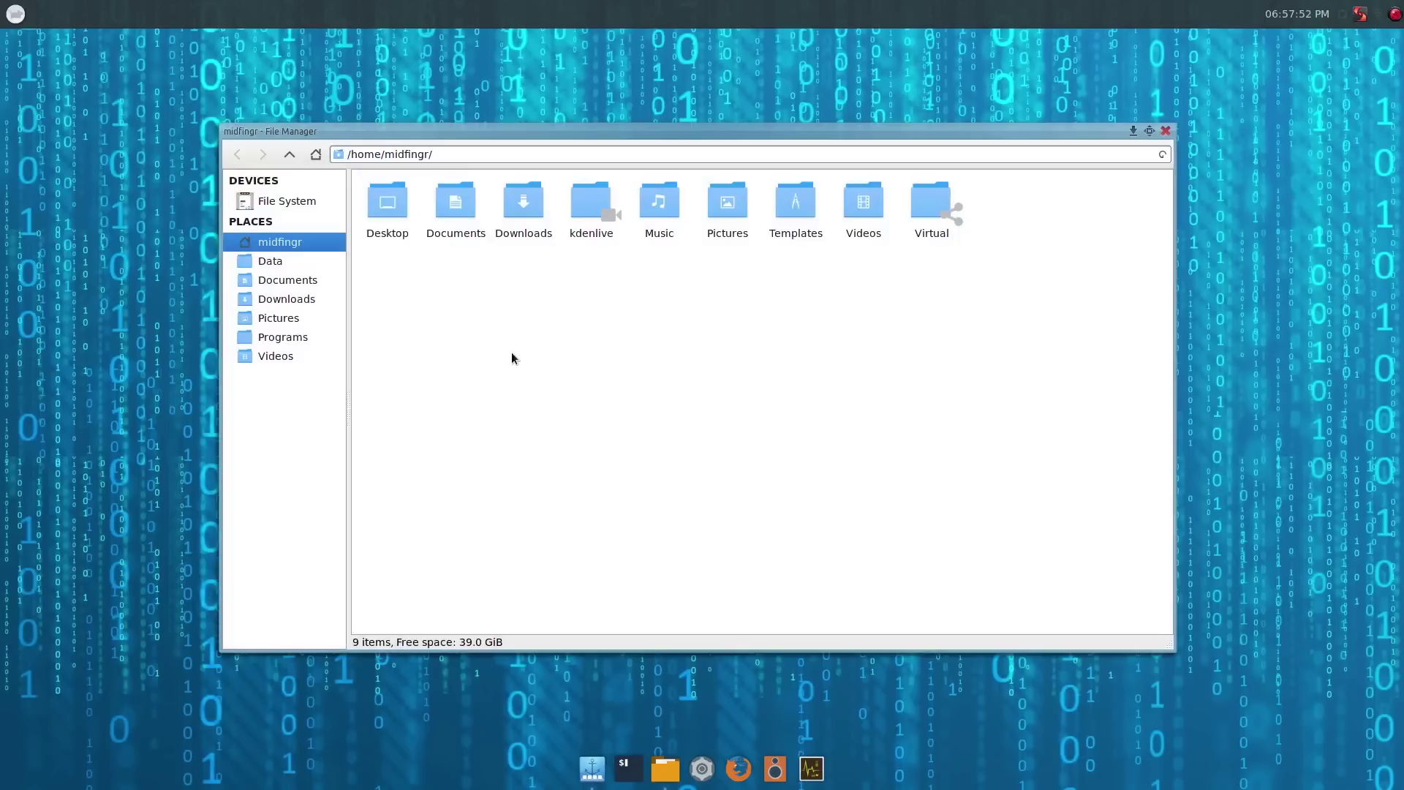
# Show the menu bar in Thunar's home folder window with Ctrl+M.
pyautogui.hotkey('ctrl', 'm')
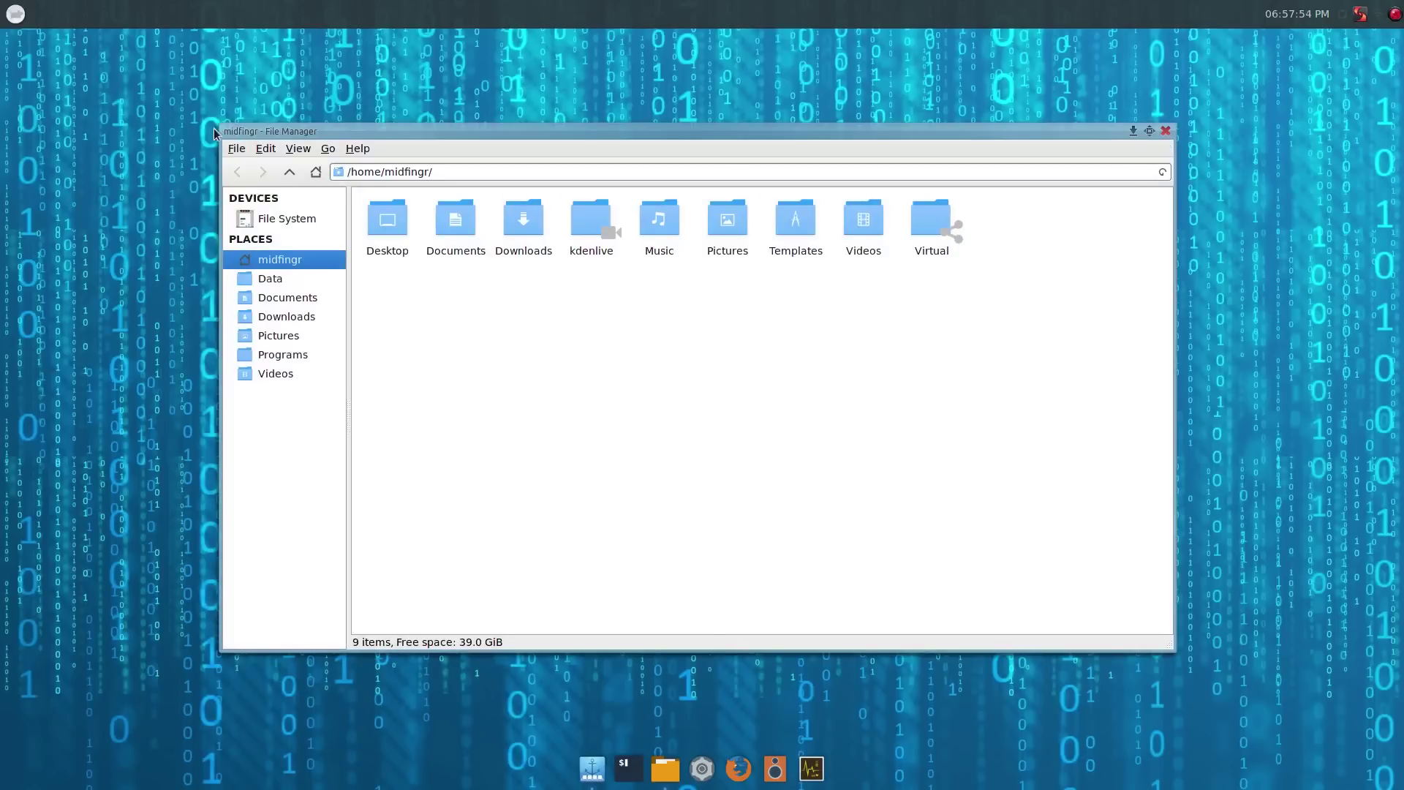
pyautogui.click(260, 149)
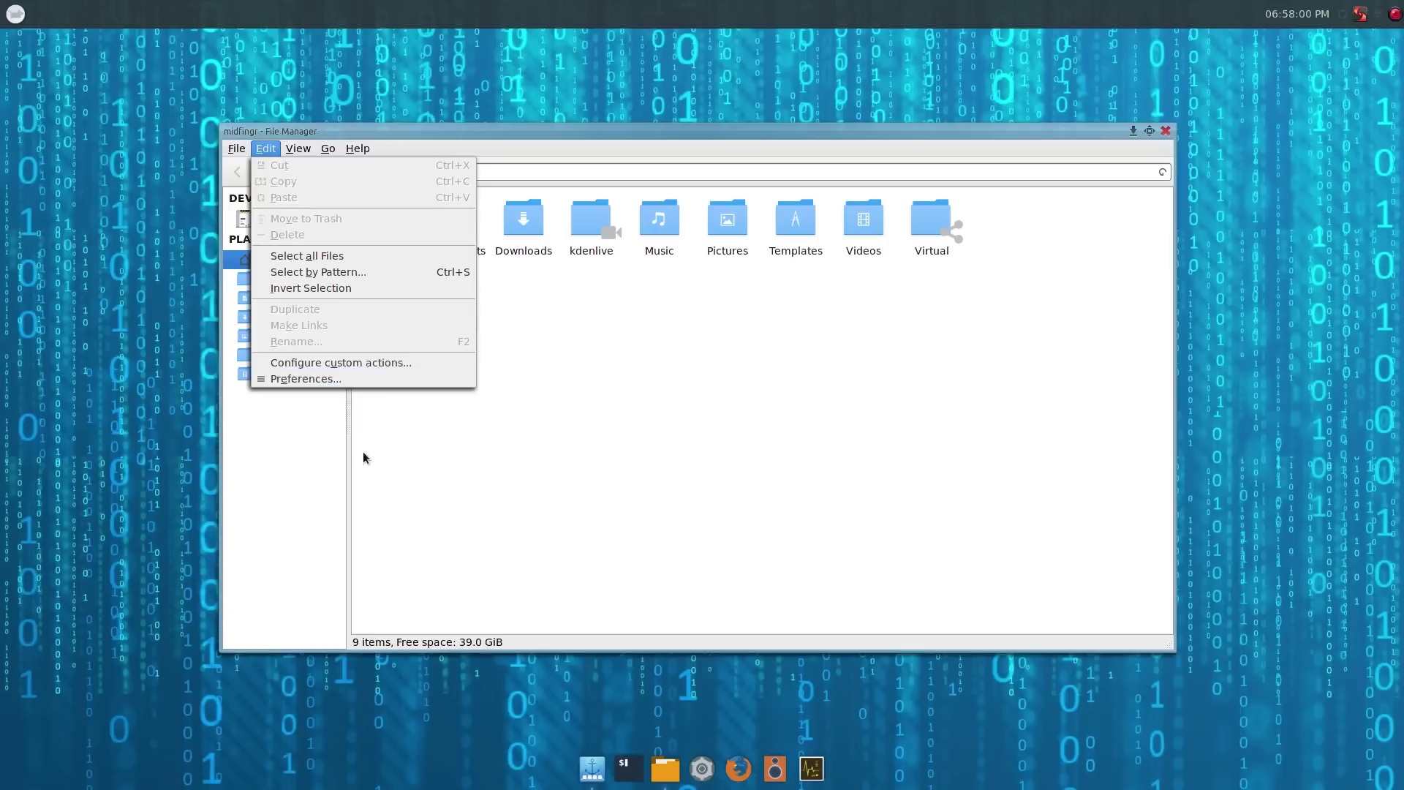
pyautogui.click(324, 362)
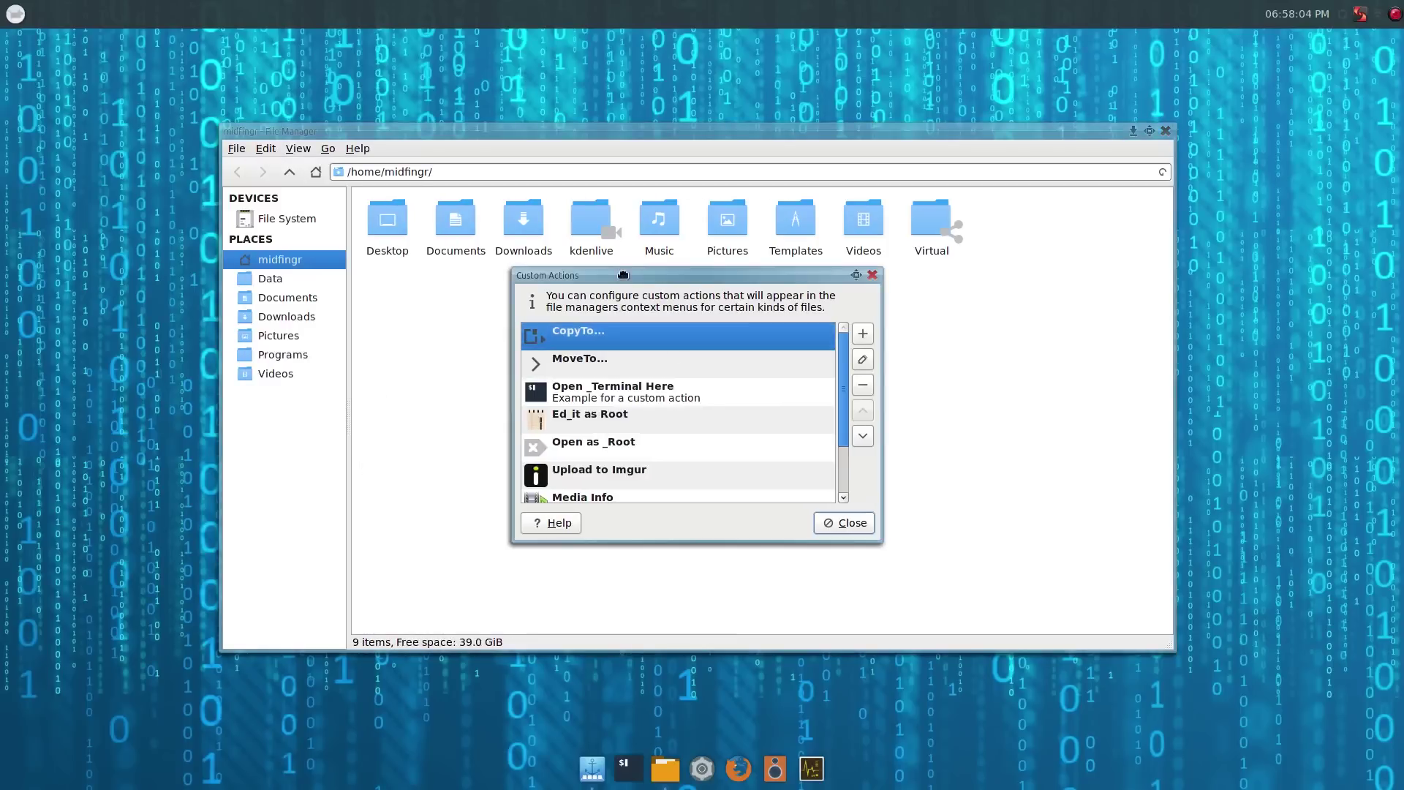
pyautogui.moveTo(626, 275); pyautogui.dragTo(542, 233)
pyautogui.scroll(-3, 653, 389)
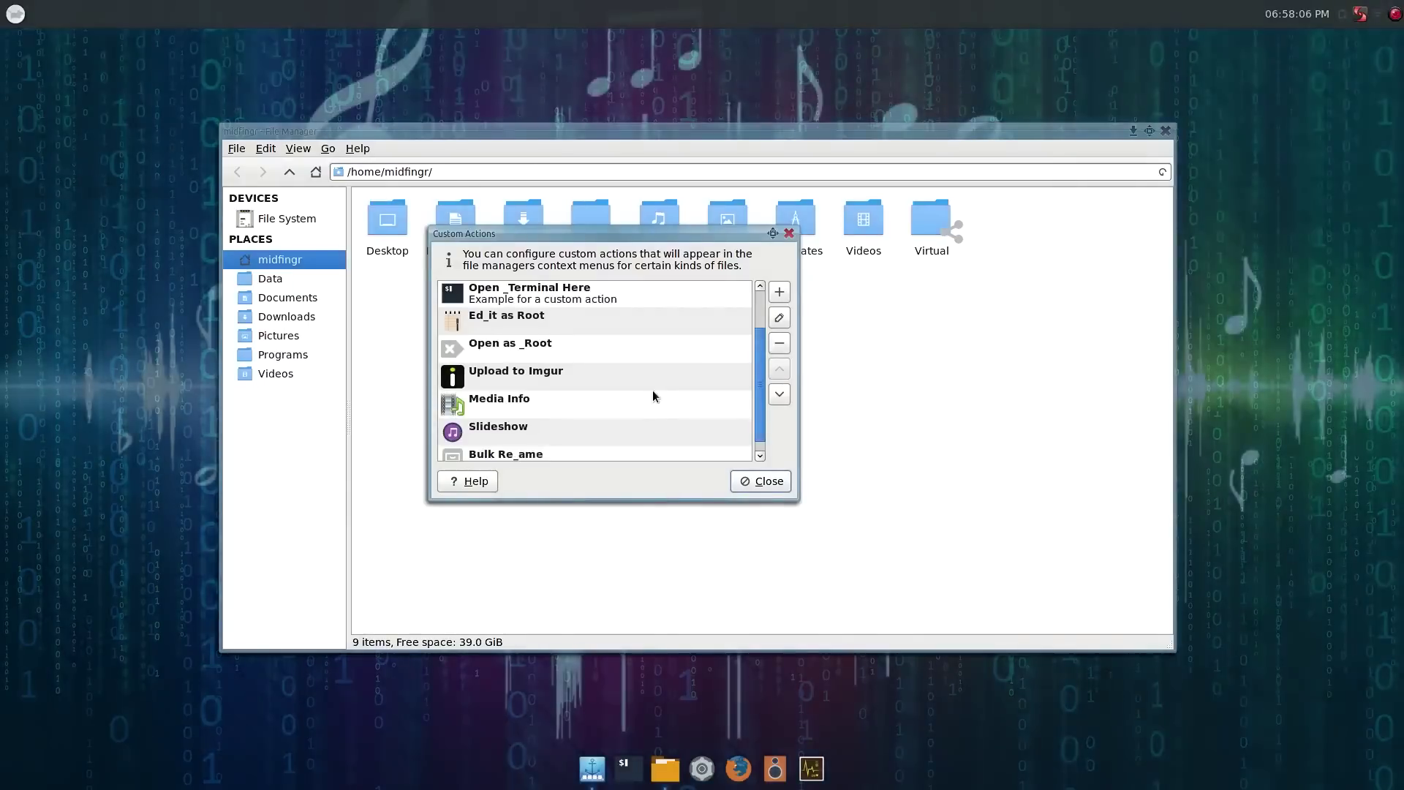
pyautogui.scroll(1, 604, 446)
pyautogui.scroll(2, 604, 447)
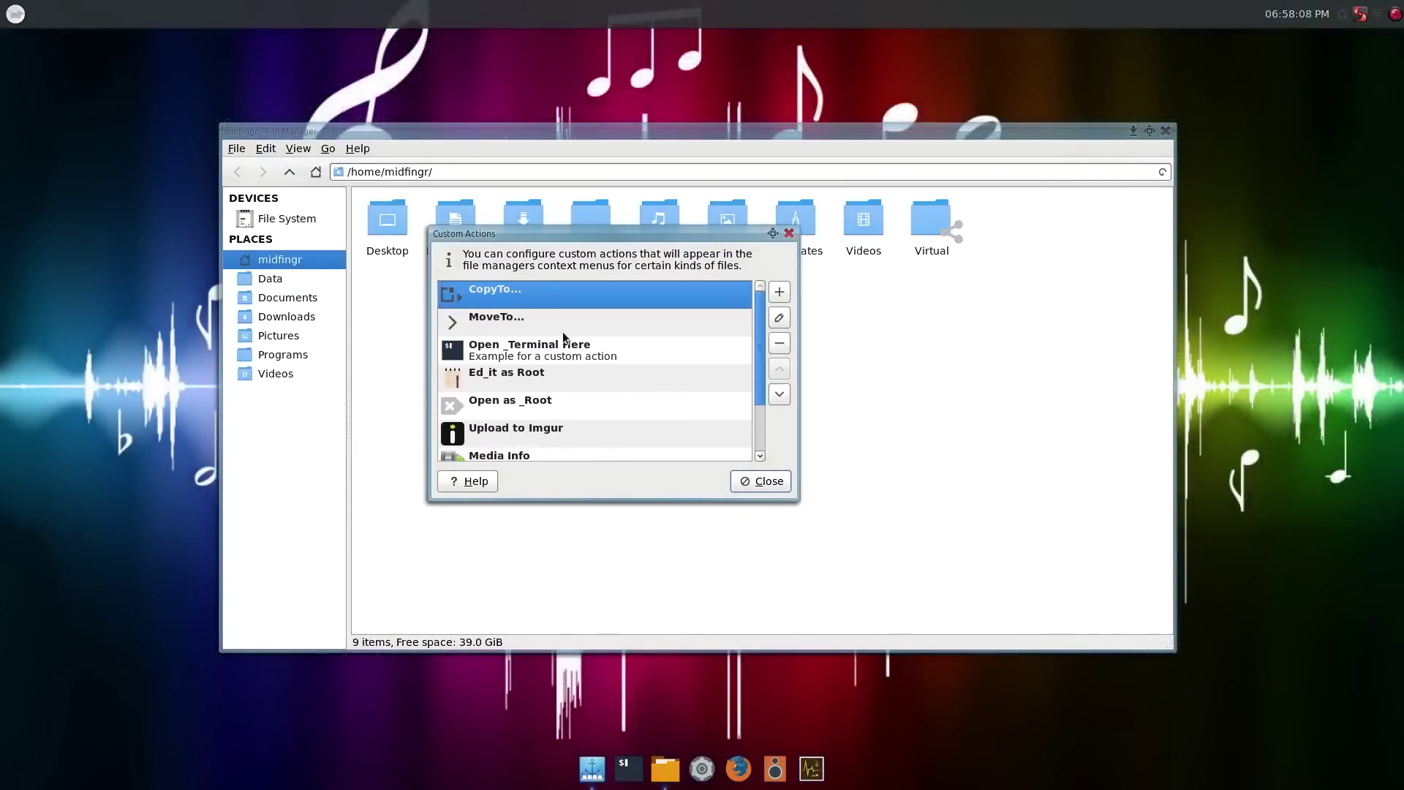
pyautogui.scroll(-1, 610, 380)
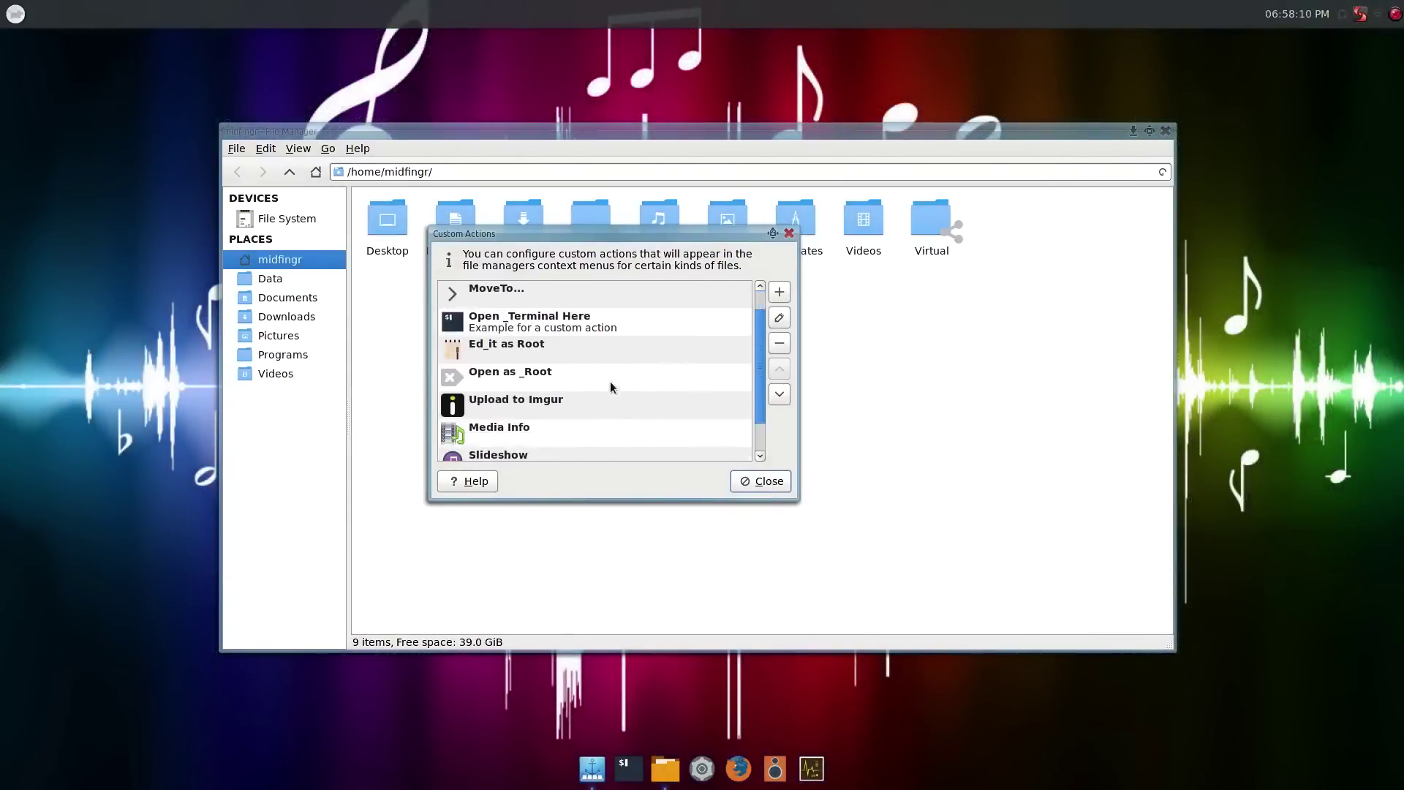
pyautogui.click(525, 382)
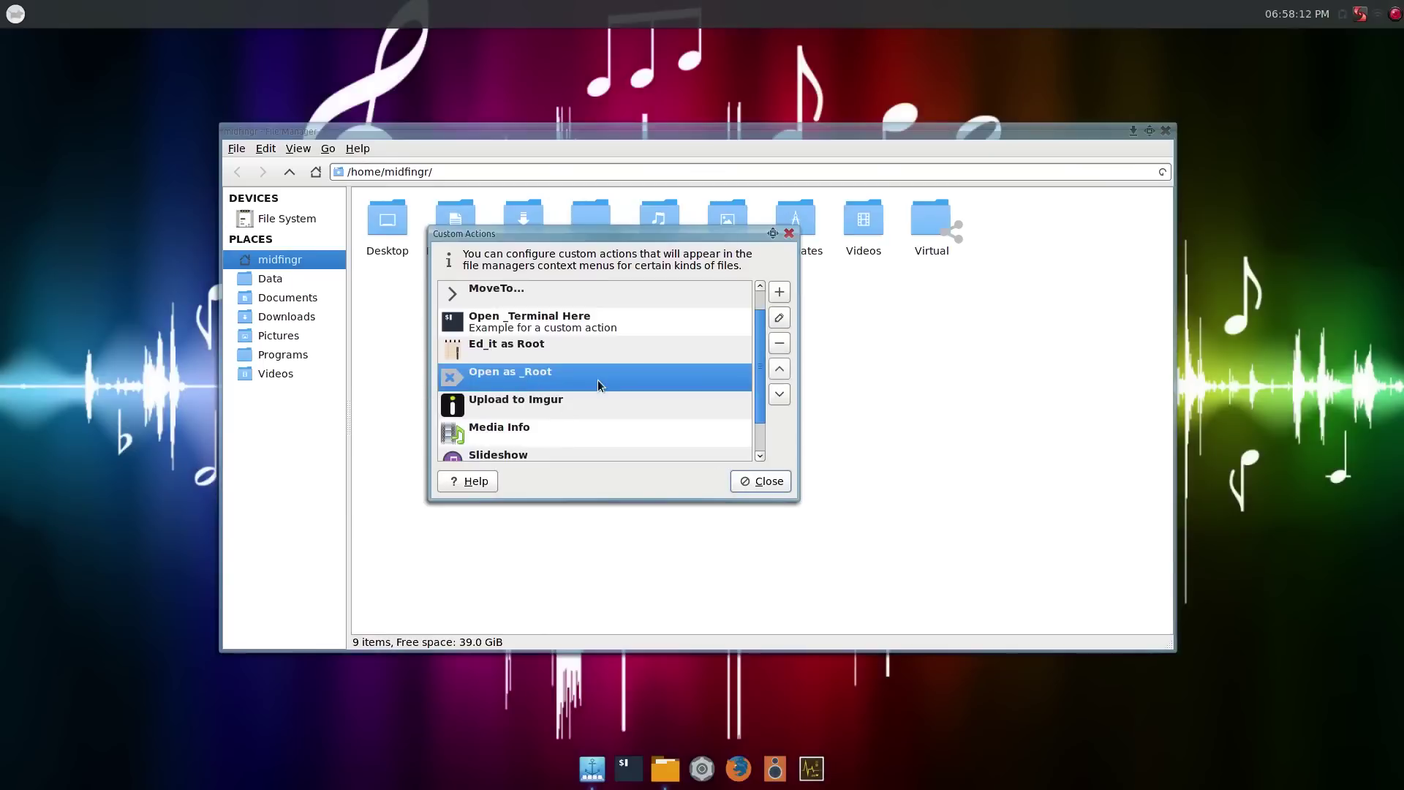
pyautogui.click(778, 318)
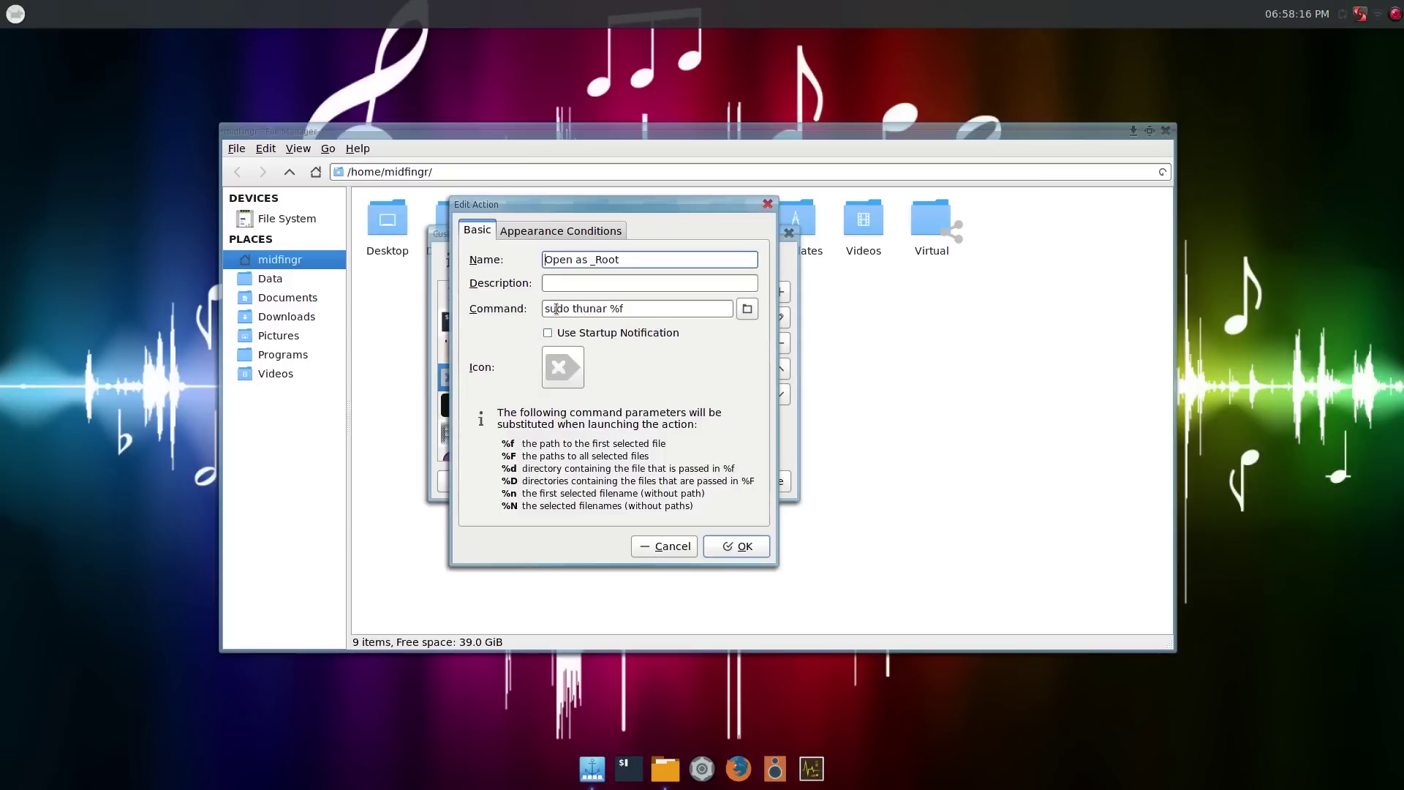
pyautogui.click(562, 231)
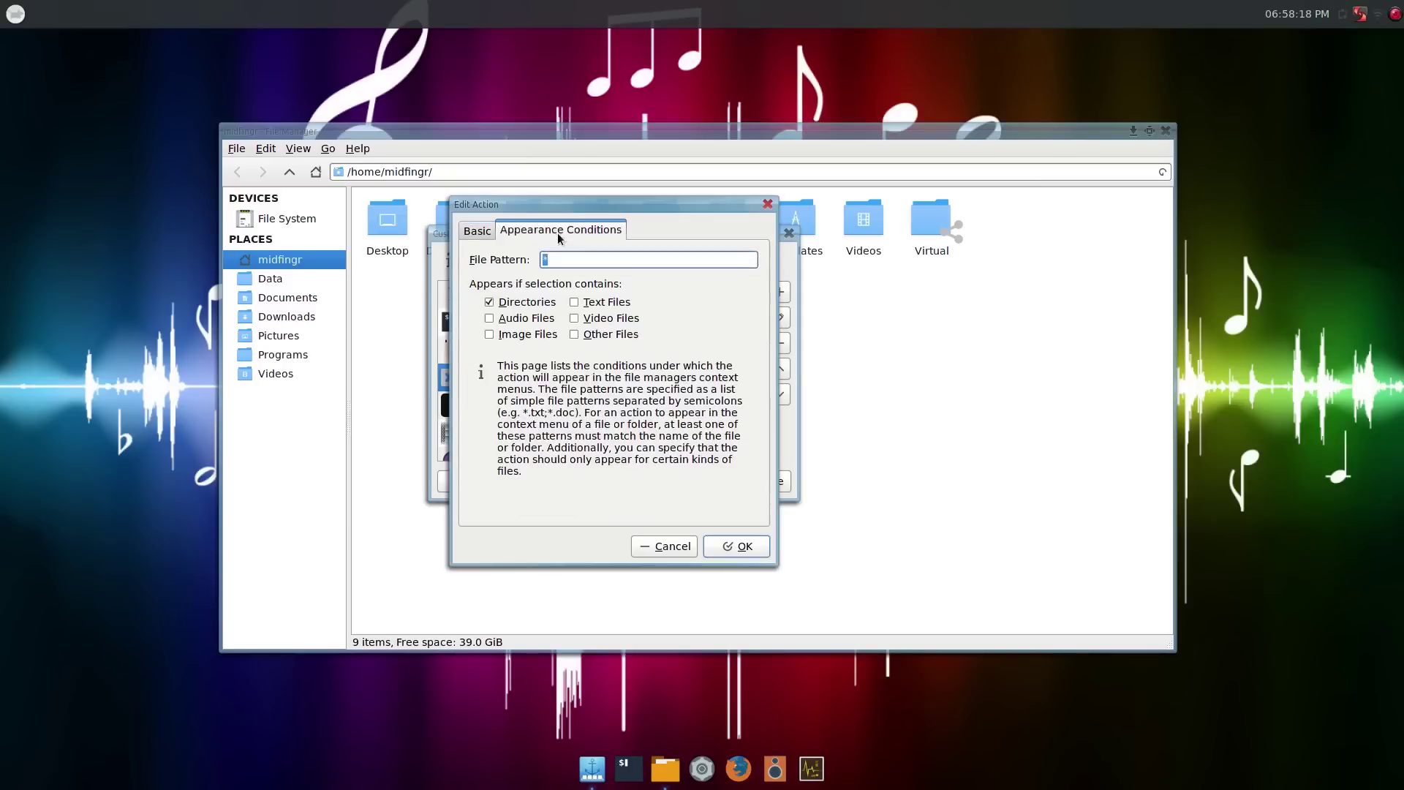
pyautogui.click(471, 234)
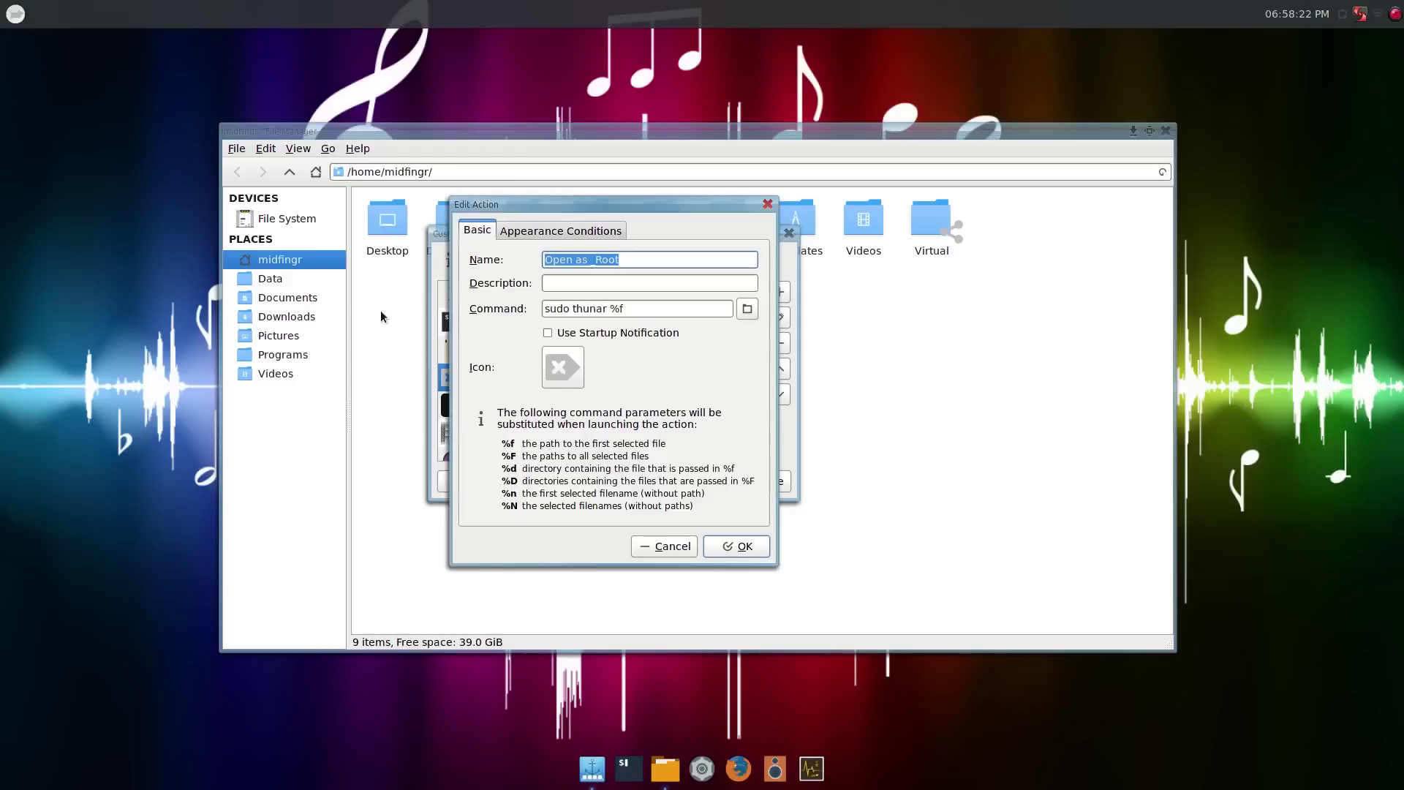
pyautogui.click(737, 546)
# Close the custom actions configuration and open File System as root in a new window.
pyautogui.click(764, 483)
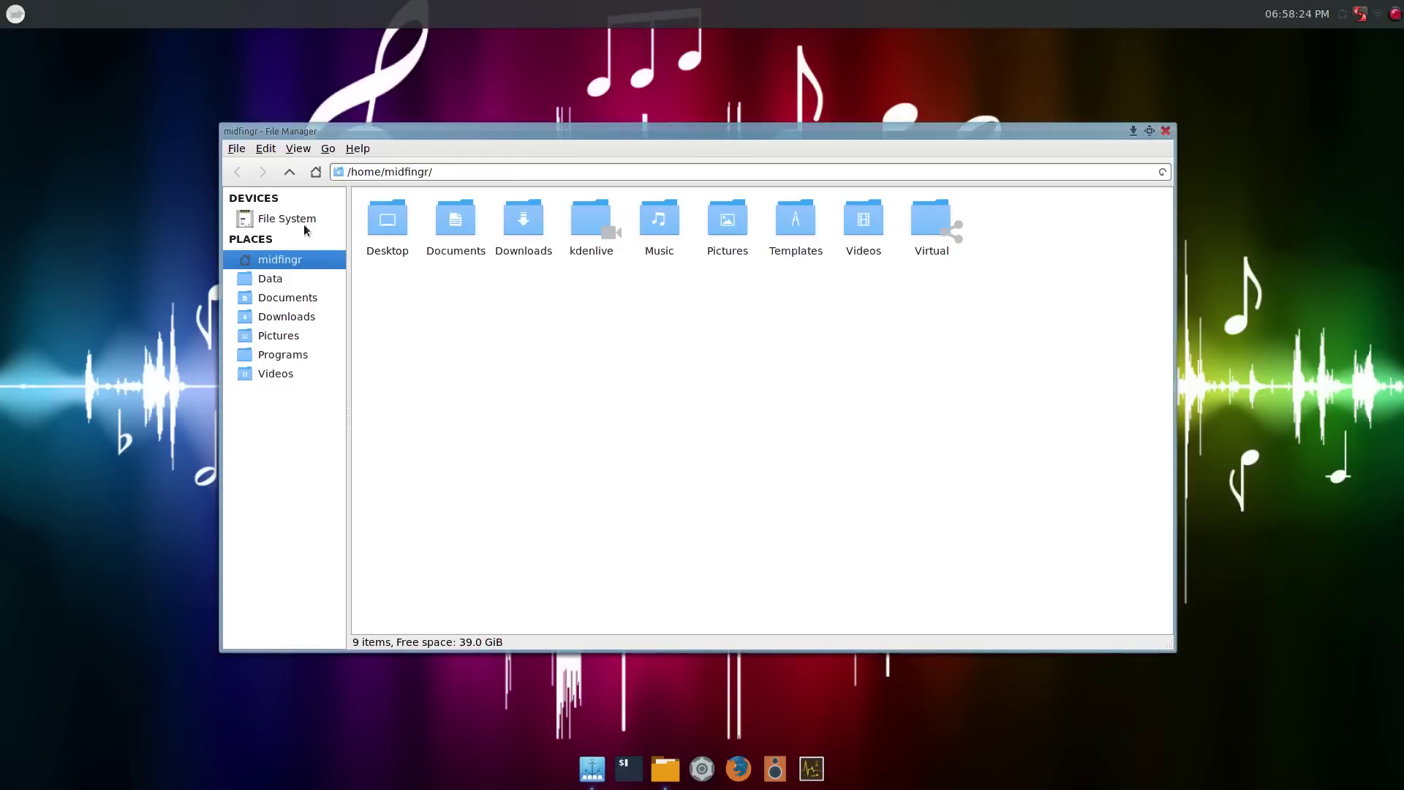
pyautogui.rightClick(286, 212)
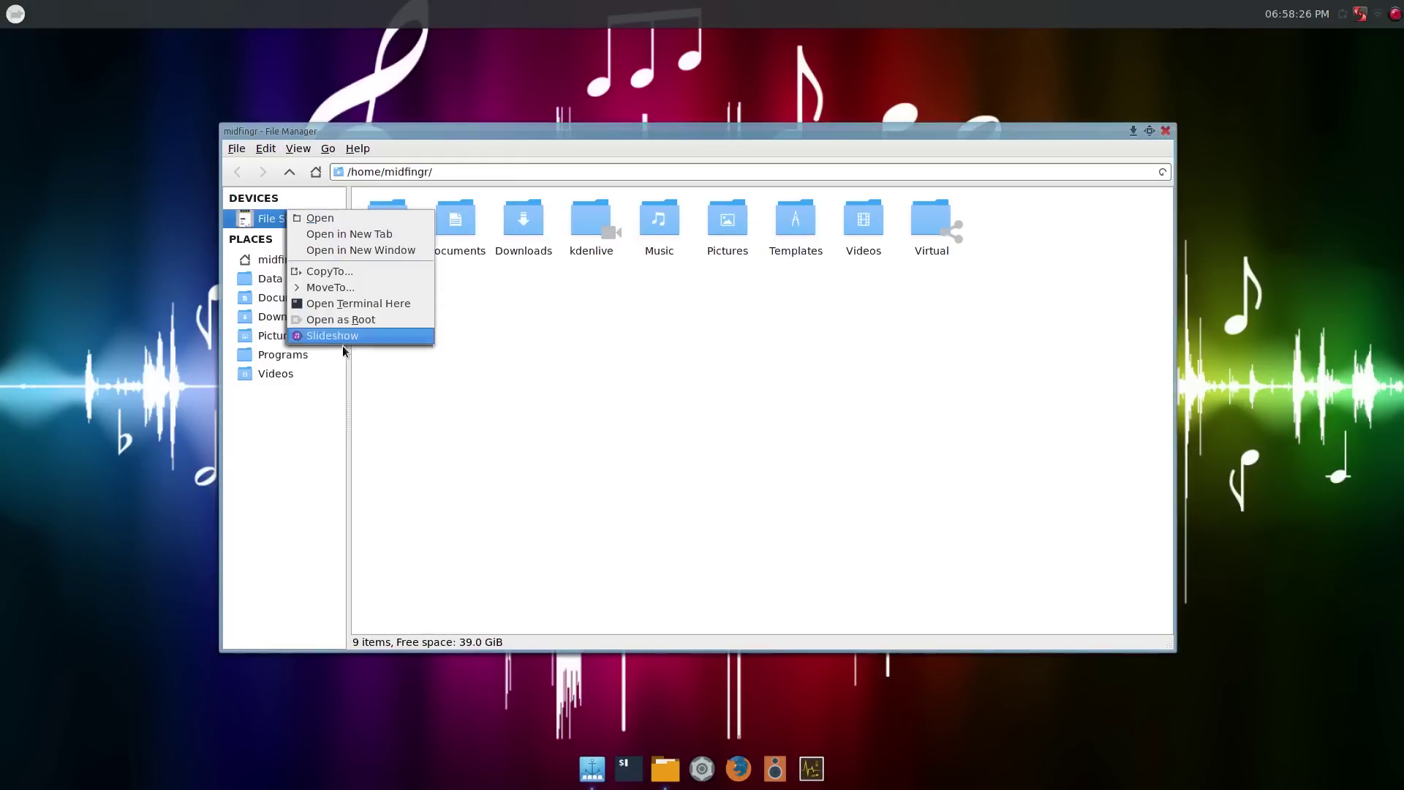
pyautogui.click(333, 319)
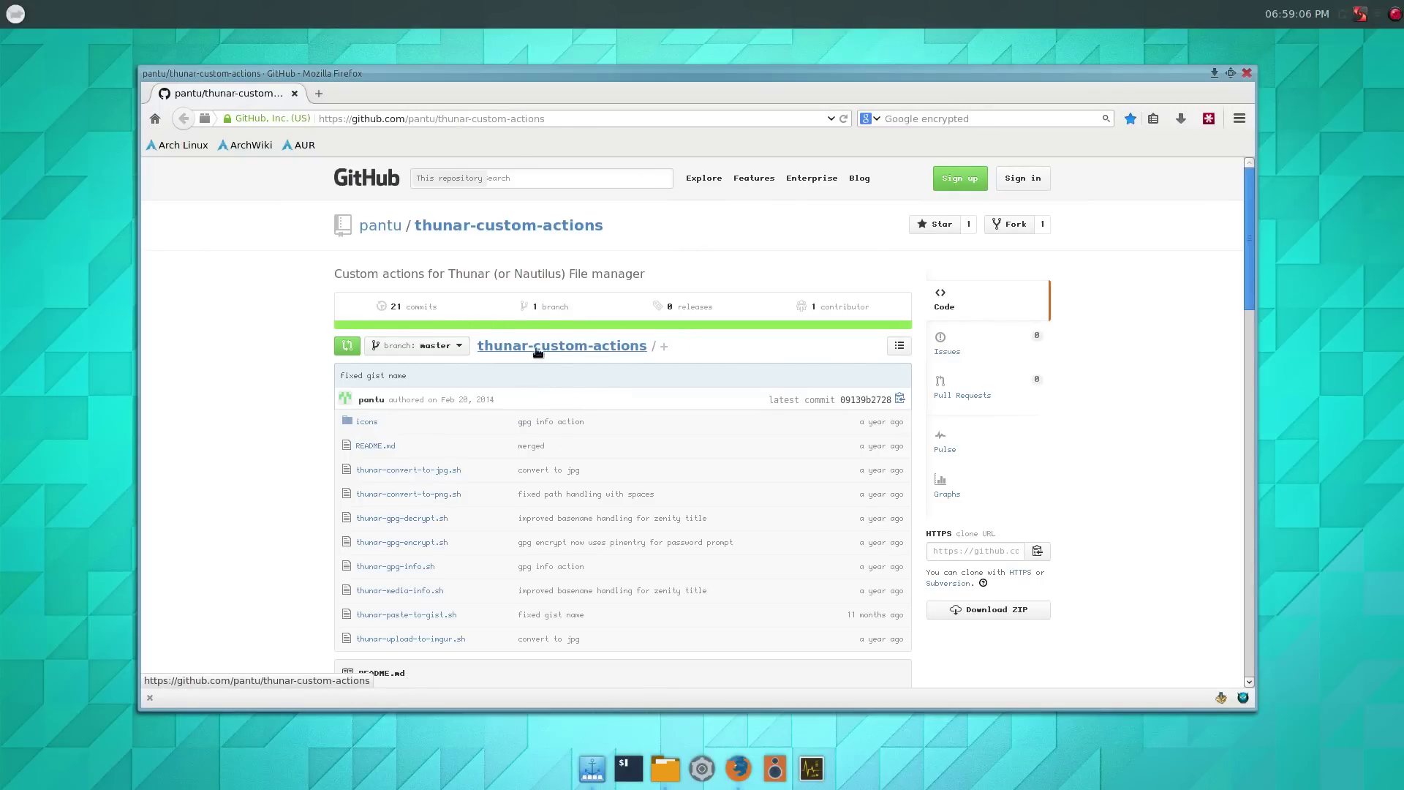
# Scroll the thunar-custom-actions GitHub page down to its file list and README.
pyautogui.scroll(-3, 474, 455)
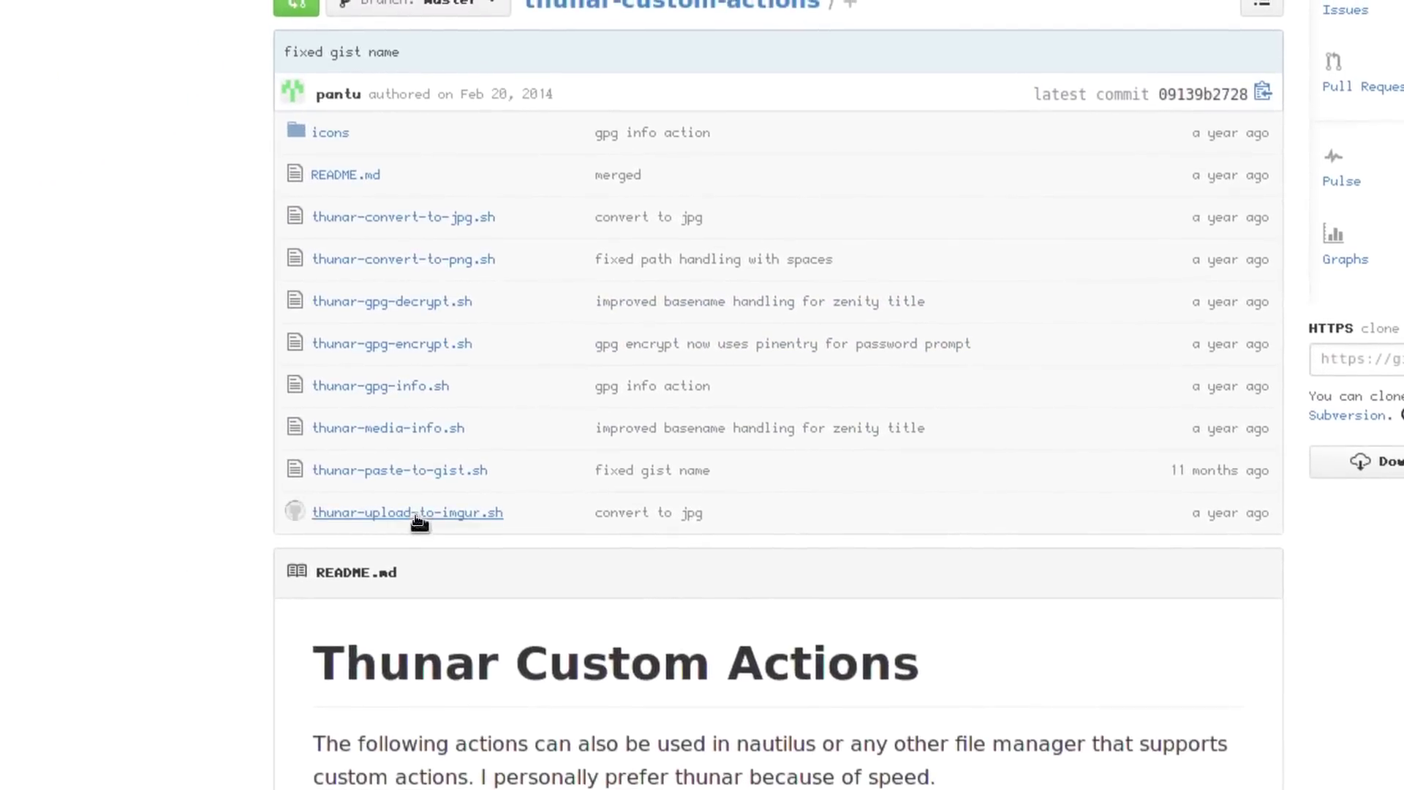
pyautogui.click(417, 497)
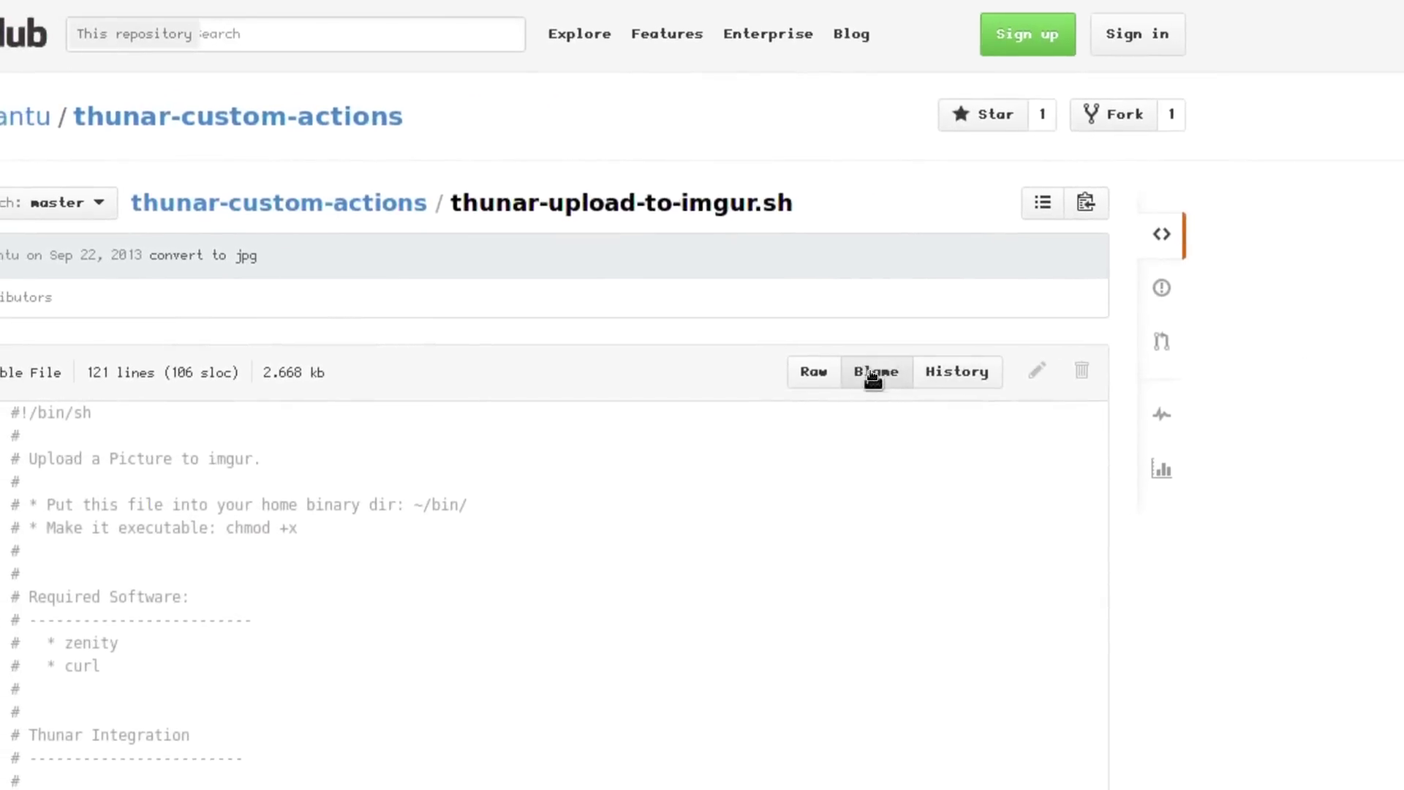
pyautogui.click(873, 374)
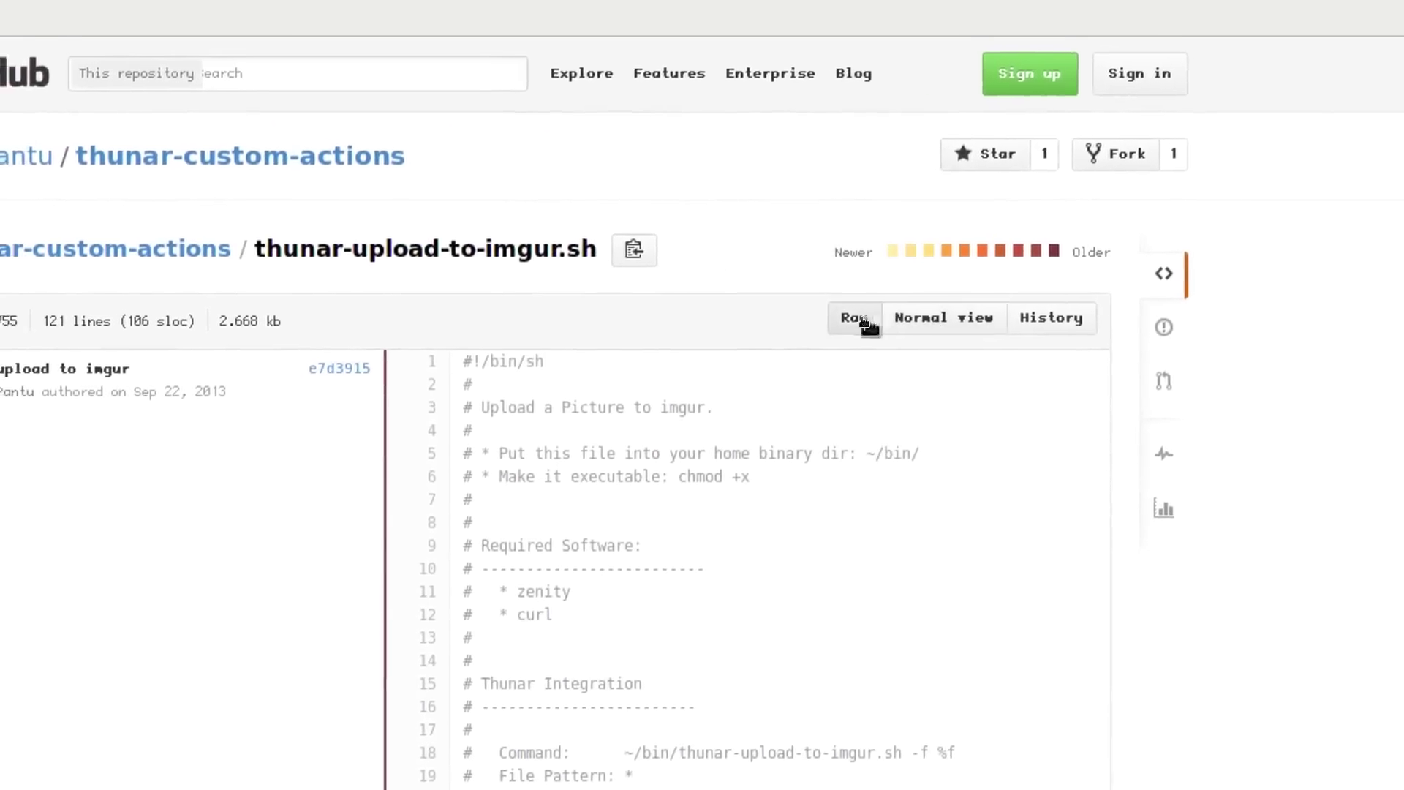
pyautogui.click(863, 322)
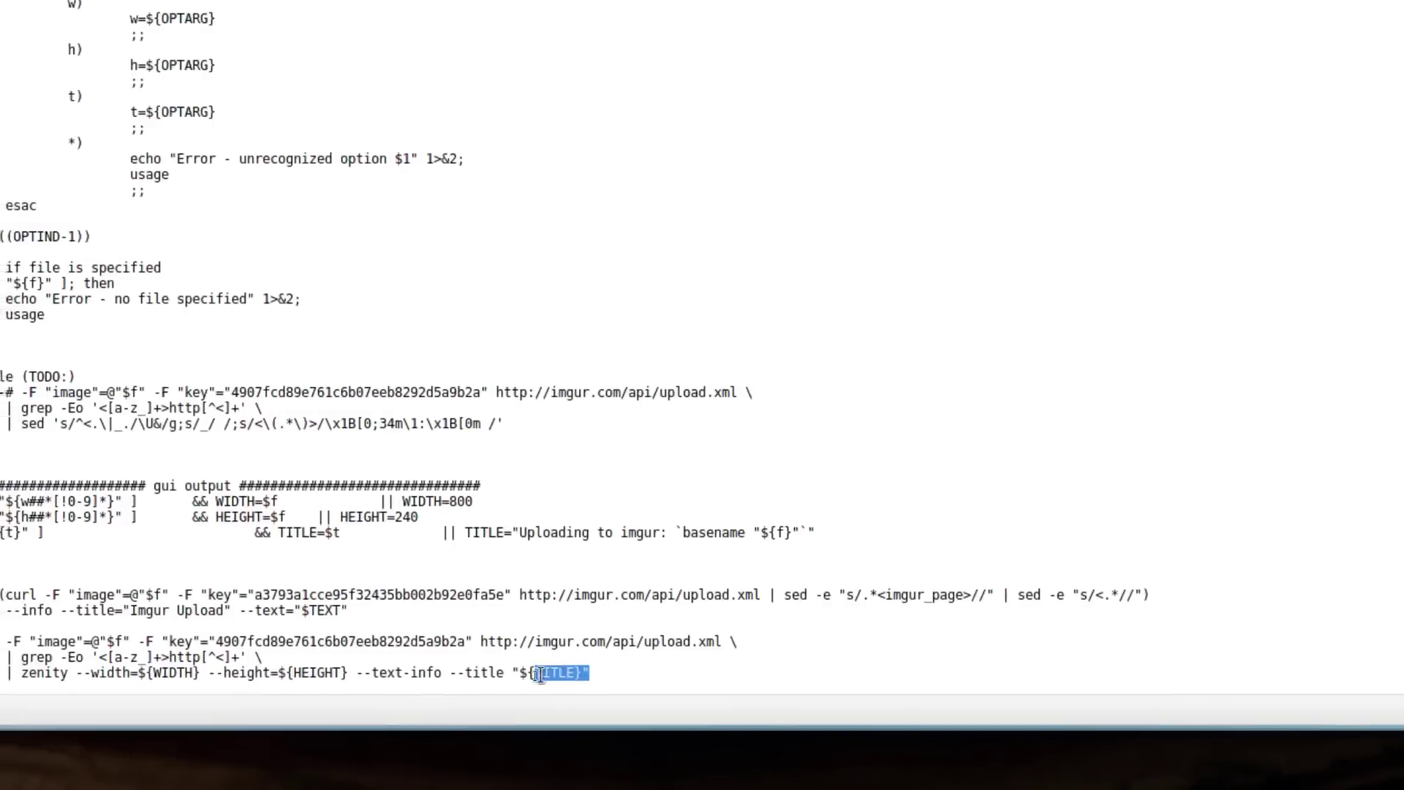
pyautogui.moveTo(256, 576); pyautogui.dragTo(220, 276)
pyautogui.click(247, 291)
pyautogui.scroll(4, 348, 288)
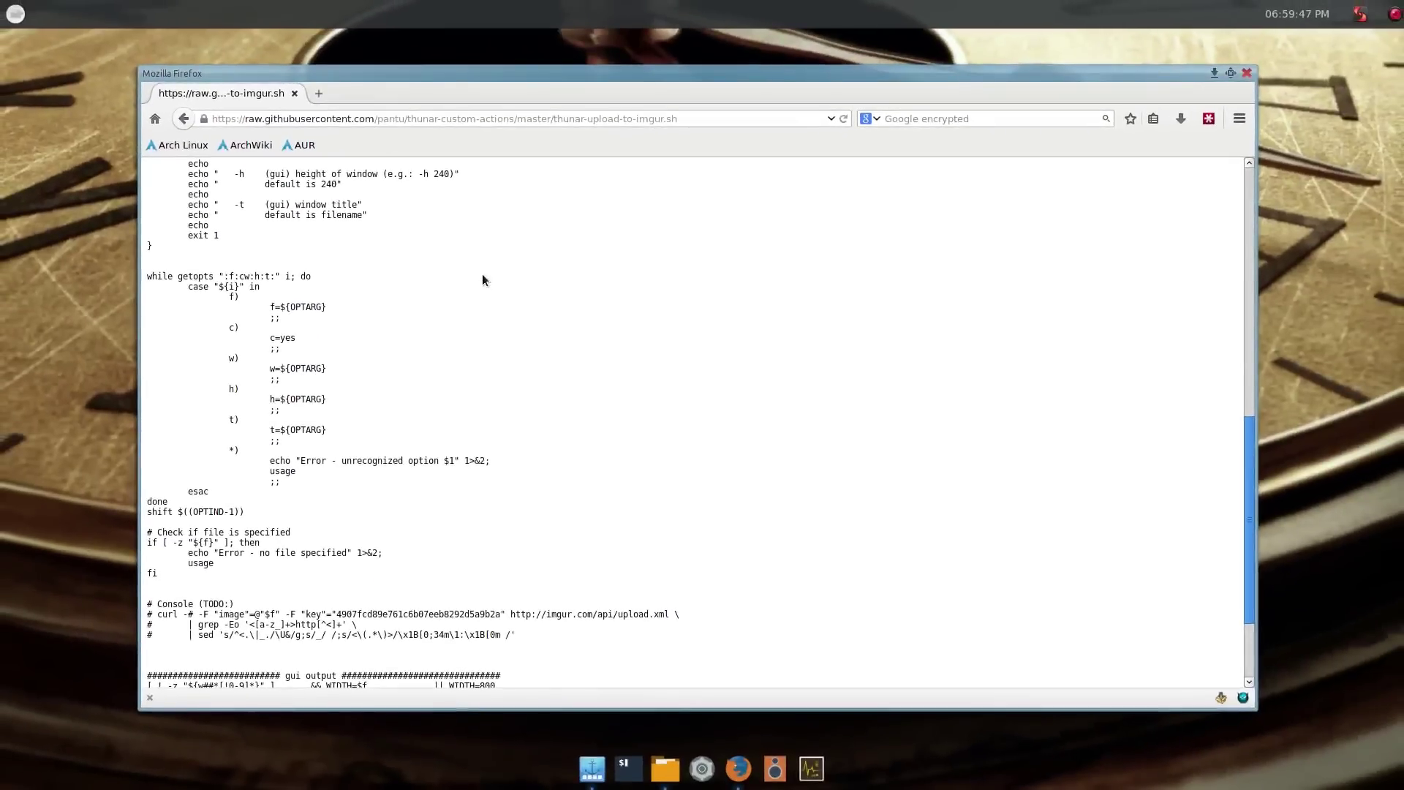
pyautogui.scroll(10, 491, 283)
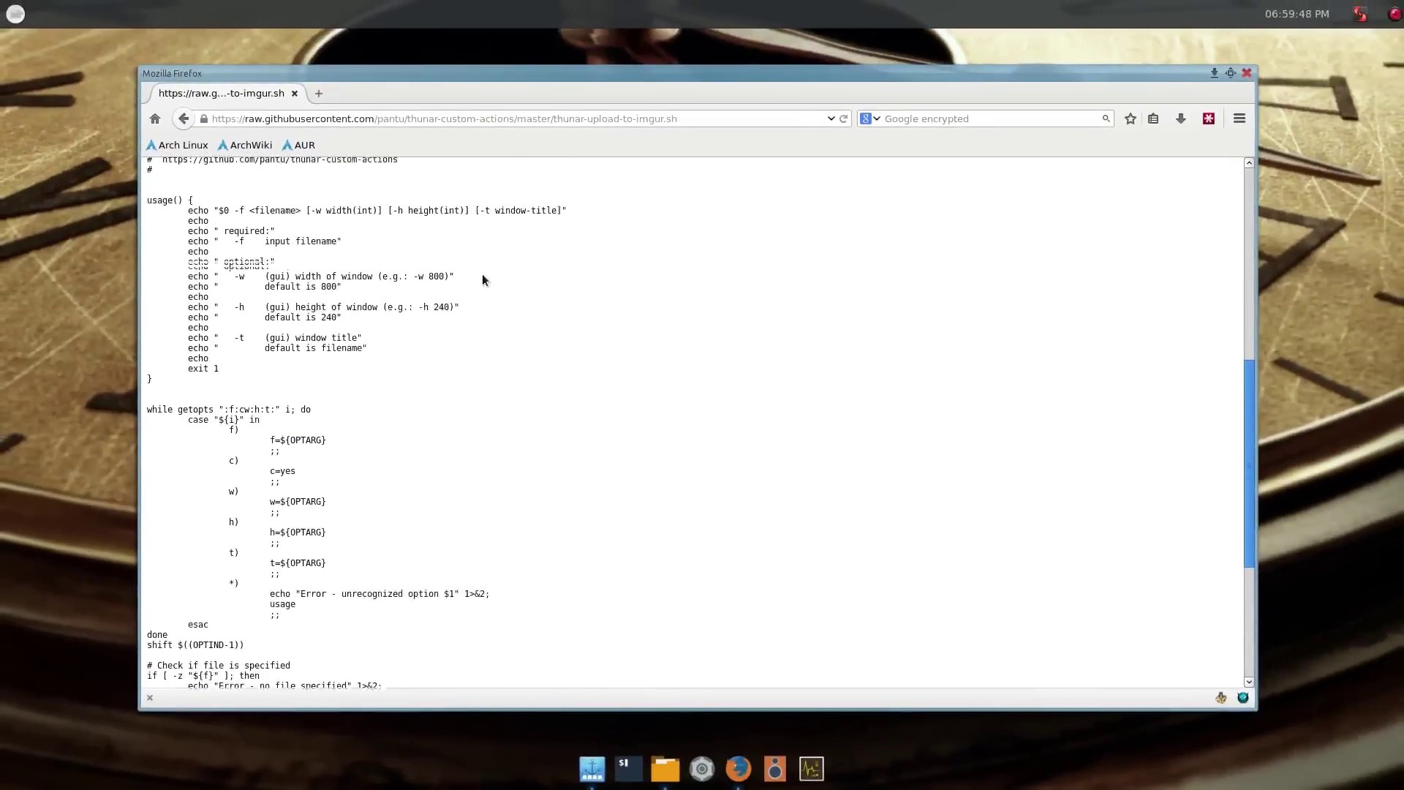
pyautogui.scroll(5, 483, 278)
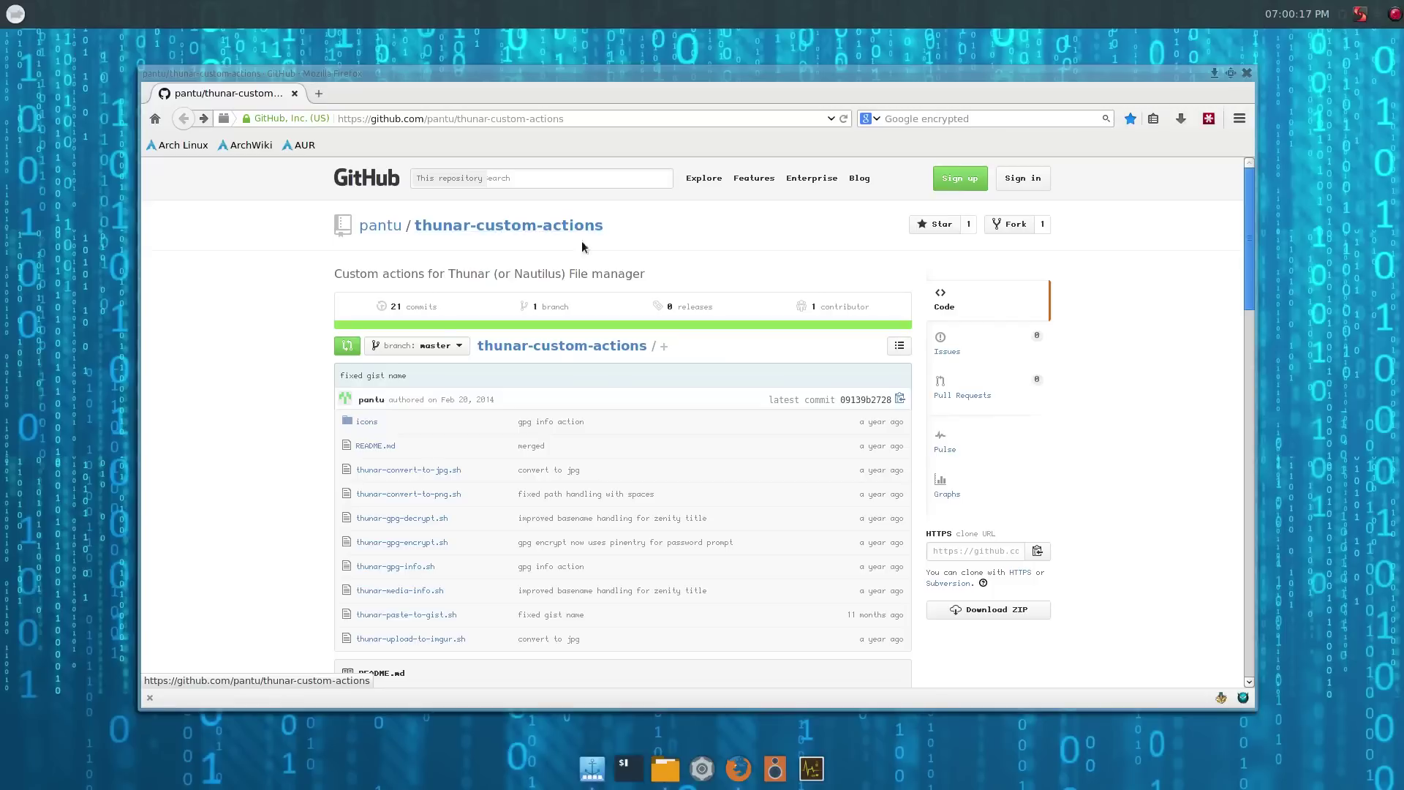
# Copy the thunar-custom-actions HTTPS clone URL from GitHub and open a new terminal window.
pyautogui.scroll(-5, 1142, 476)
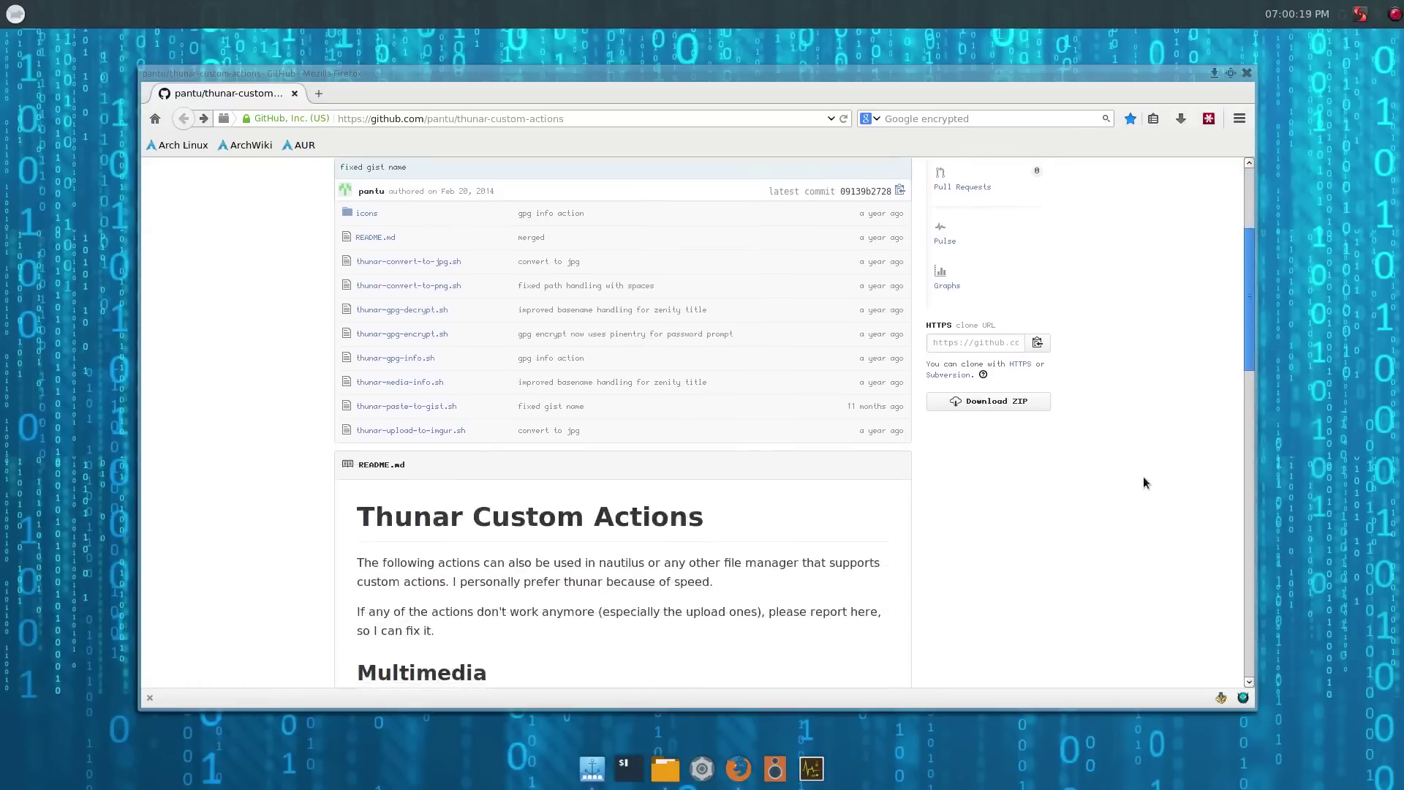
pyautogui.scroll(1, 1095, 373)
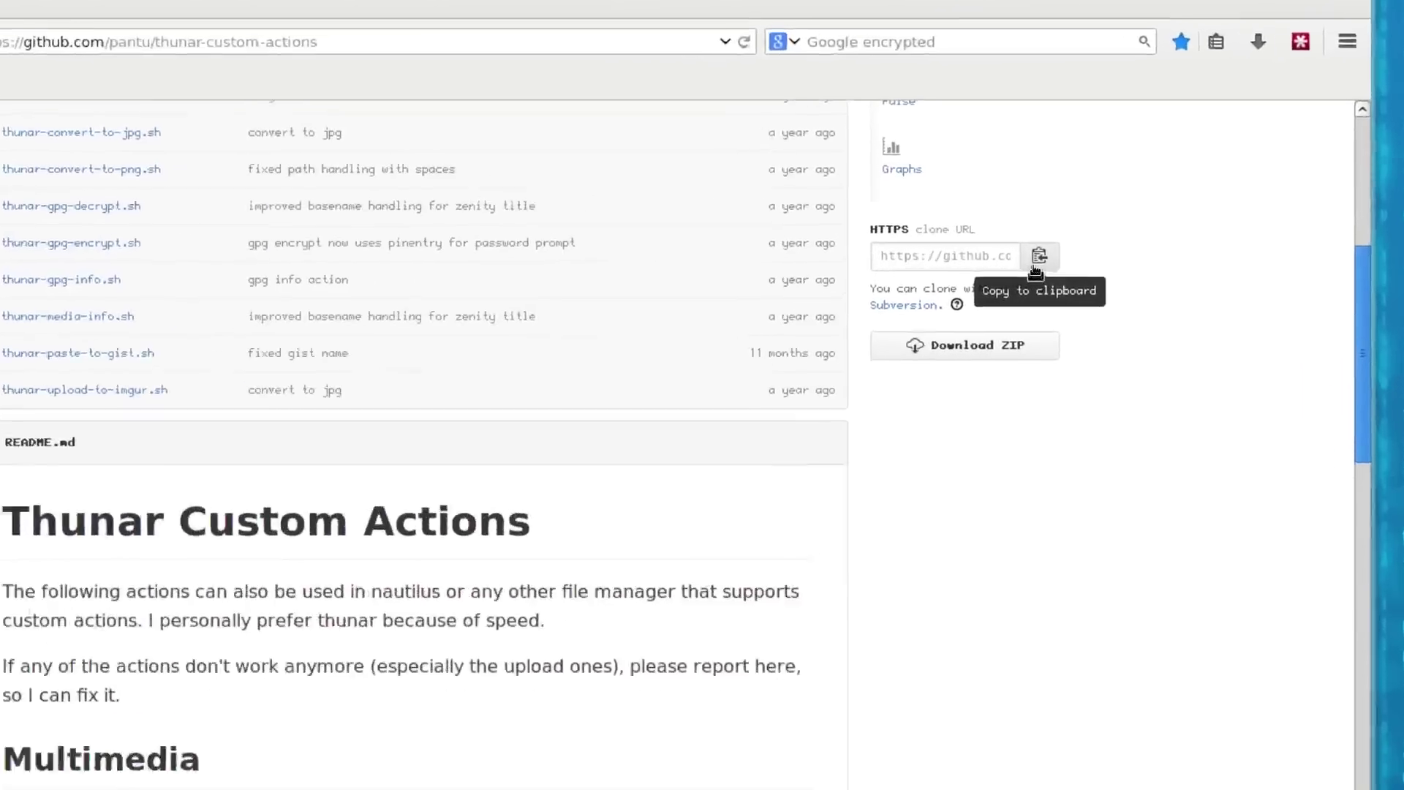
pyautogui.moveTo(763, 352); pyautogui.dragTo(566, 423)
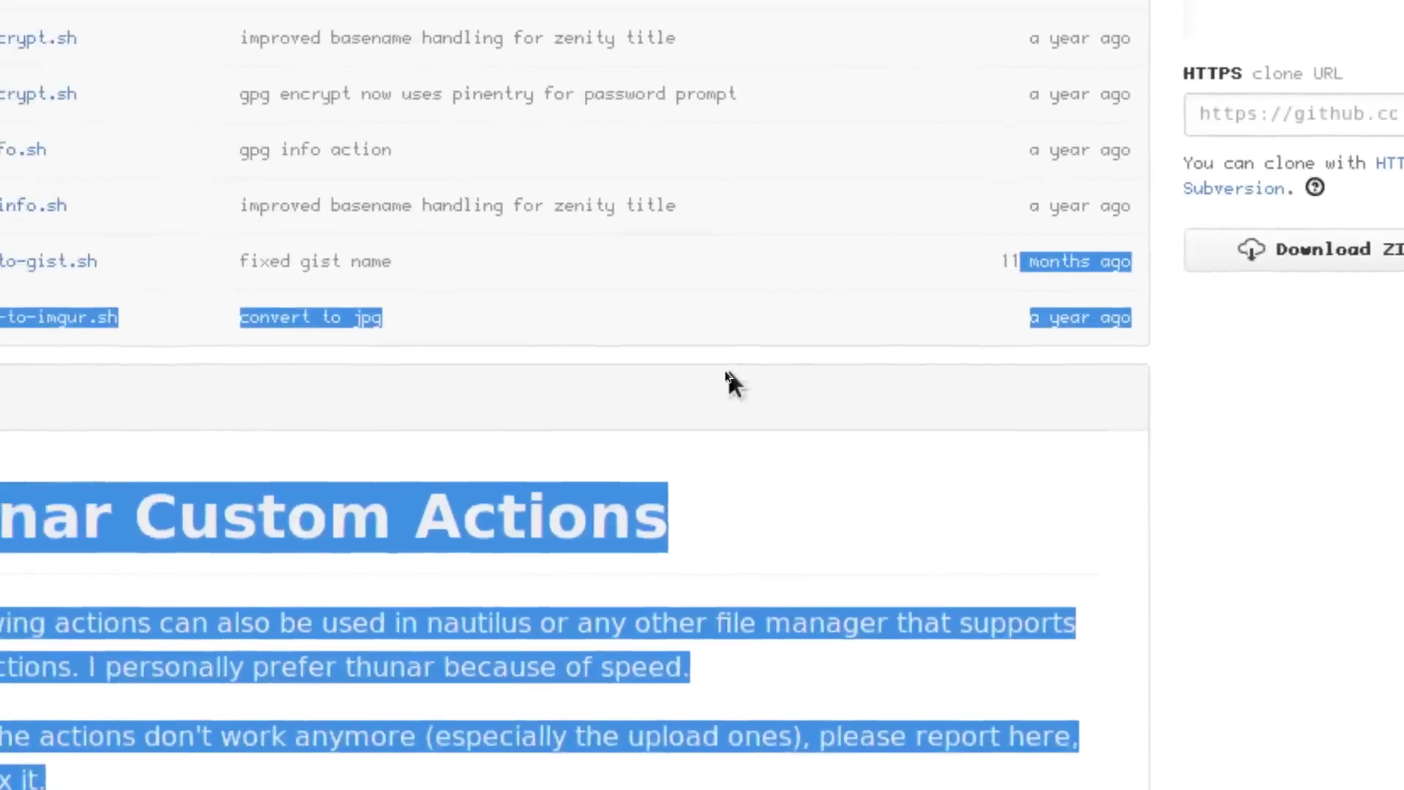
pyautogui.click(648, 397)
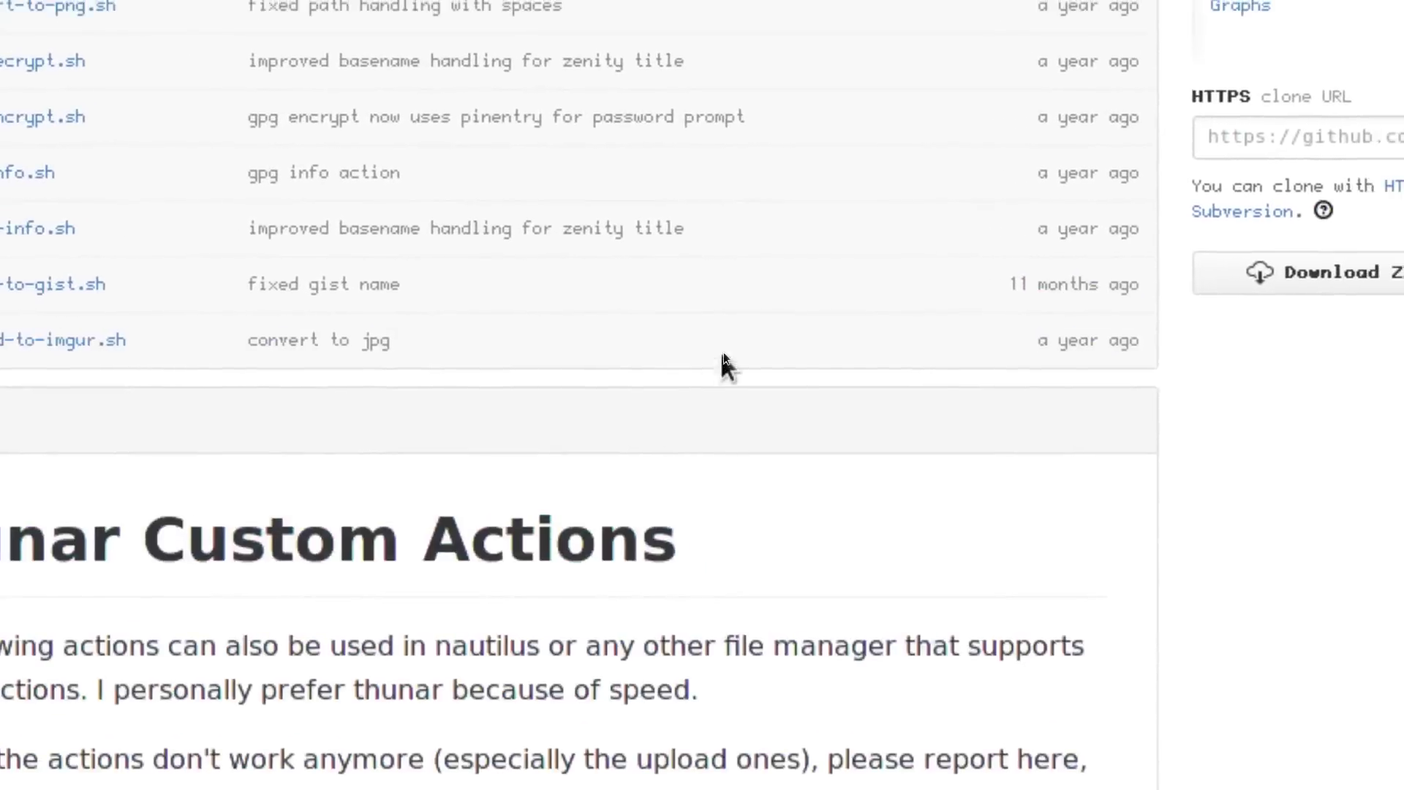
pyautogui.click(870, 171)
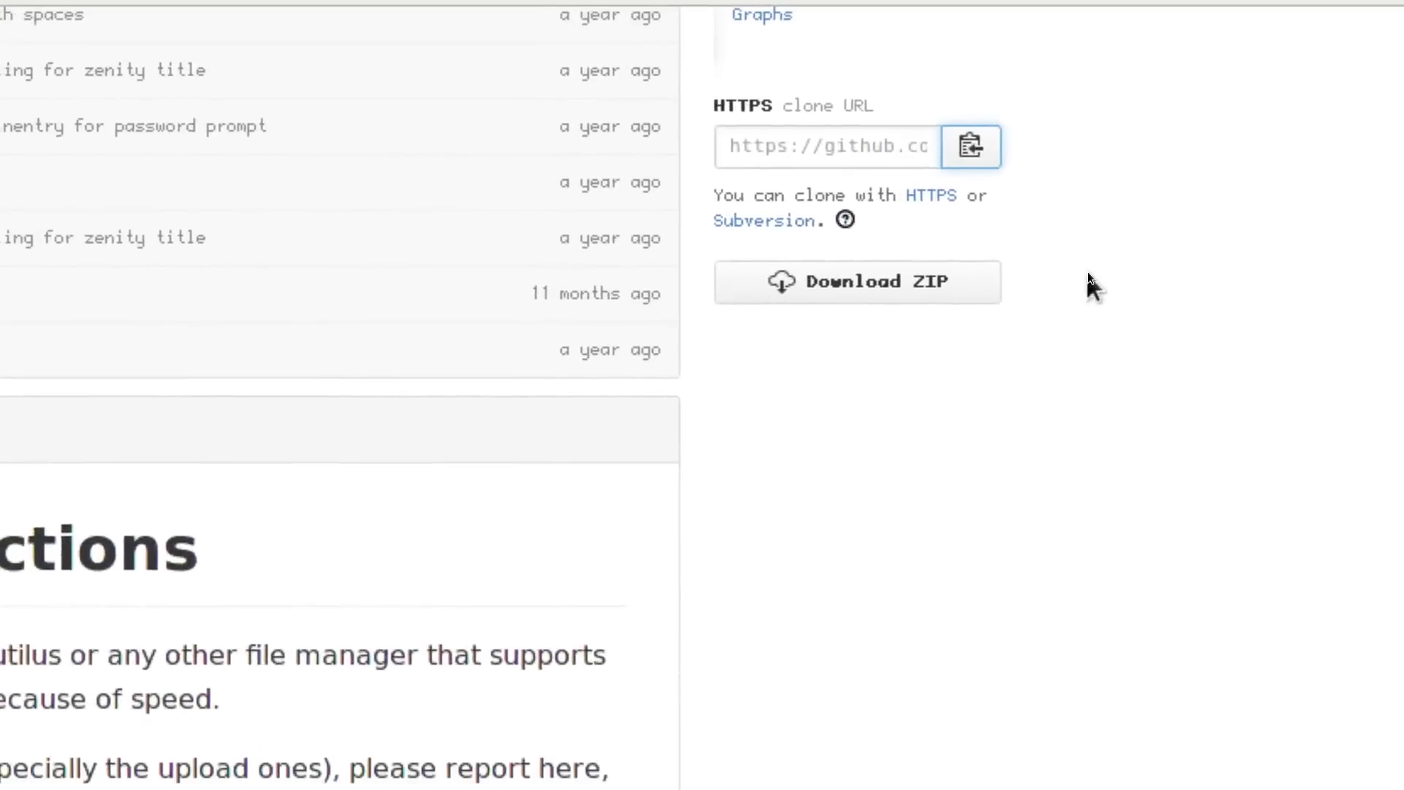
pyautogui.scroll(-2, 1086, 285)
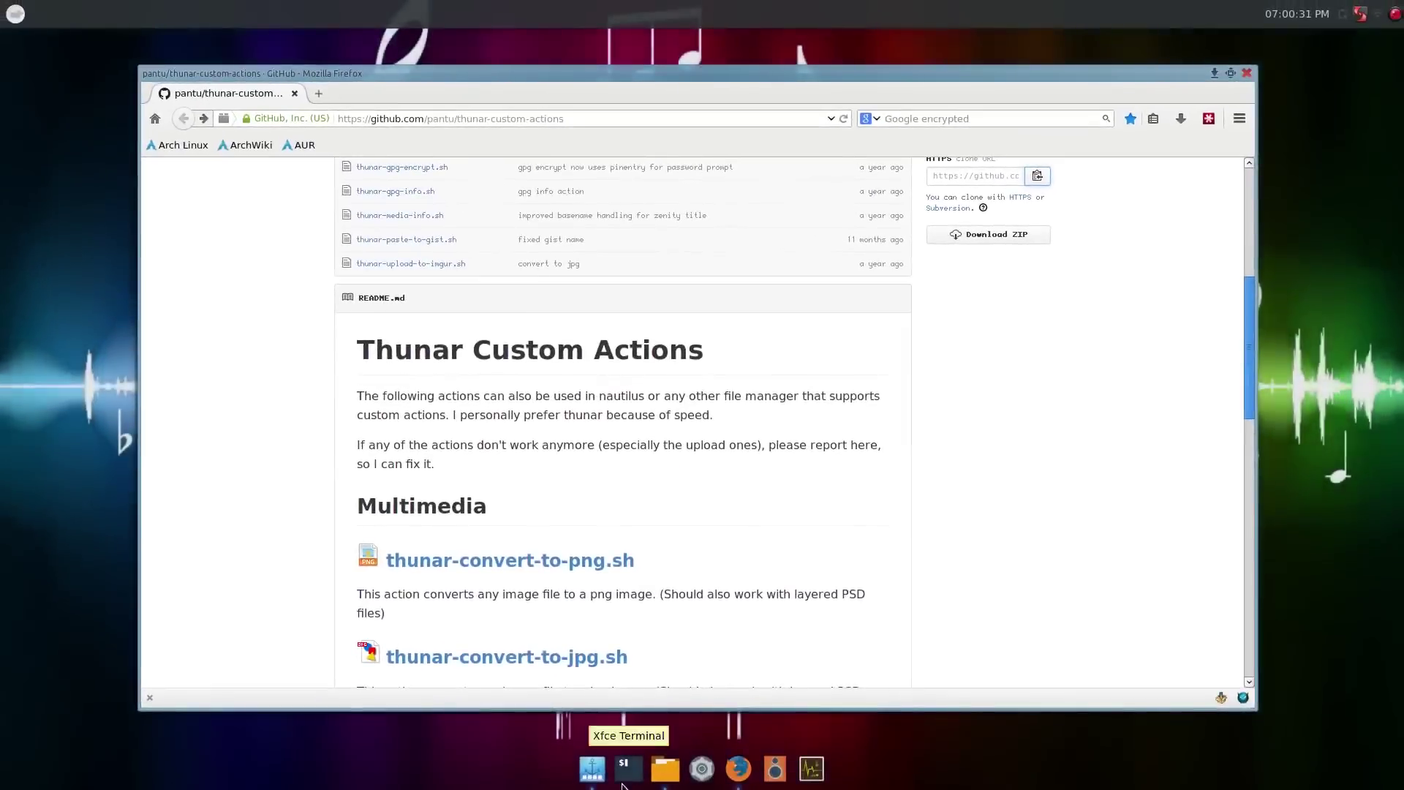
pyautogui.click(611, 788)
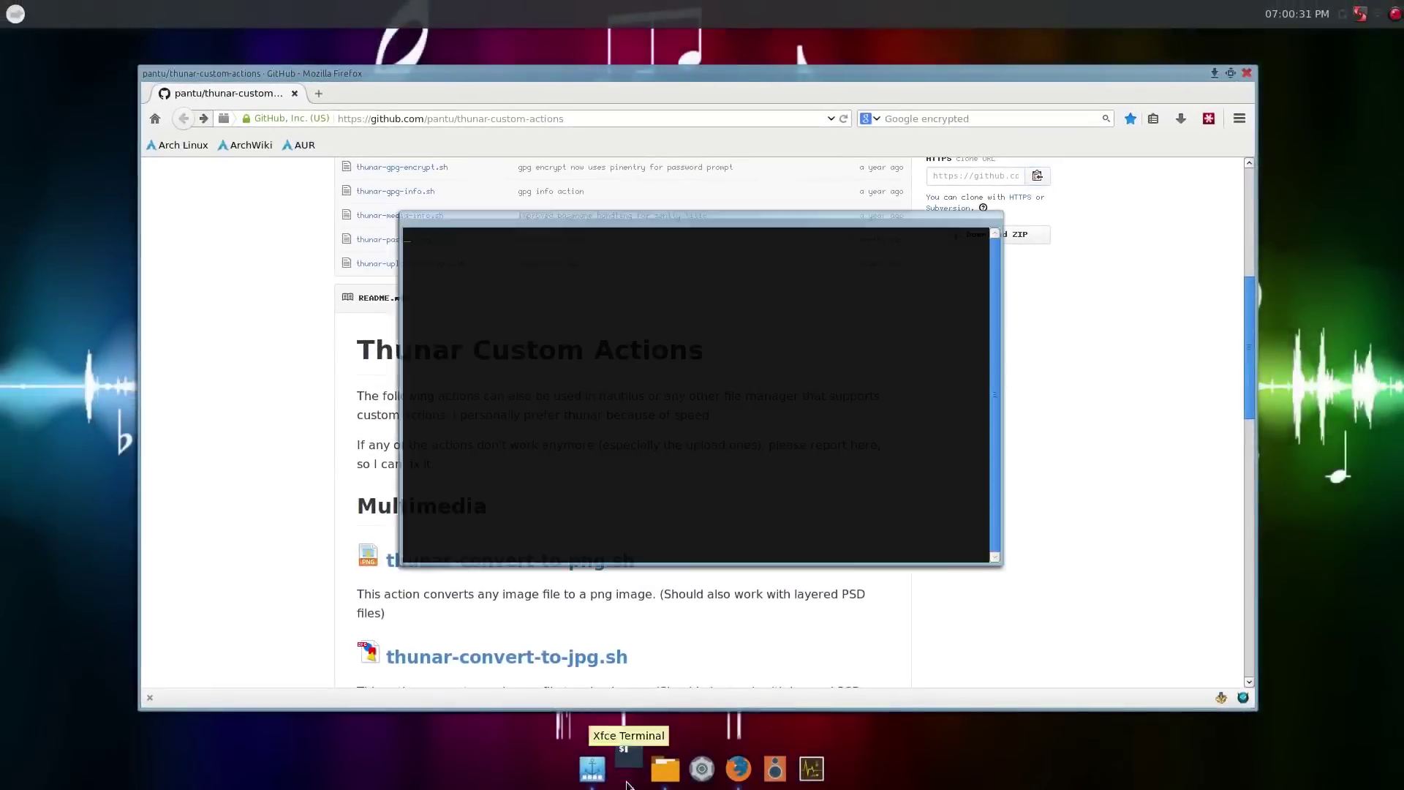
# Run git clone with the pasted thunar-custom-actions URL to clone the repository.
pyautogui.rightClick(559, 280)
pyautogui.click(585, 336)
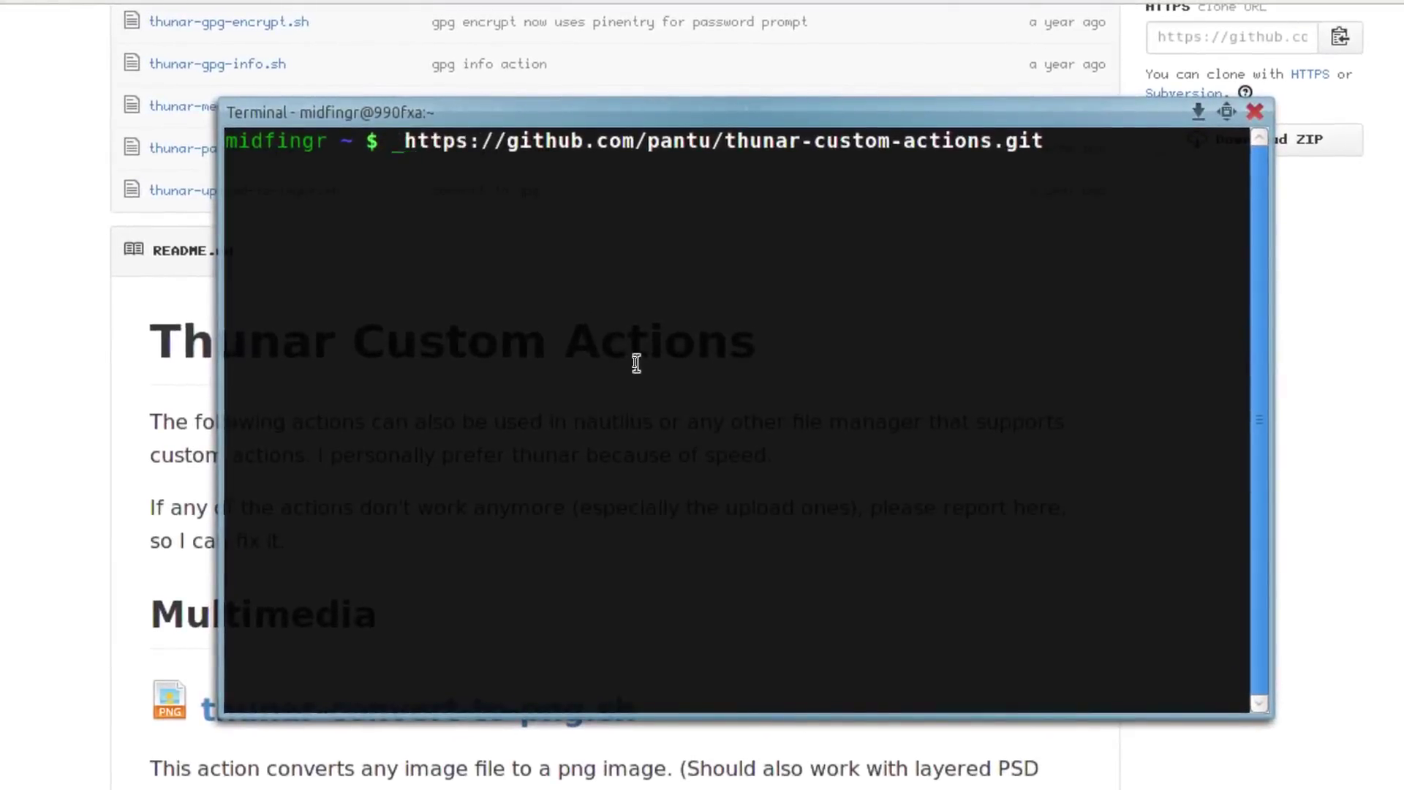
pyautogui.write('git')
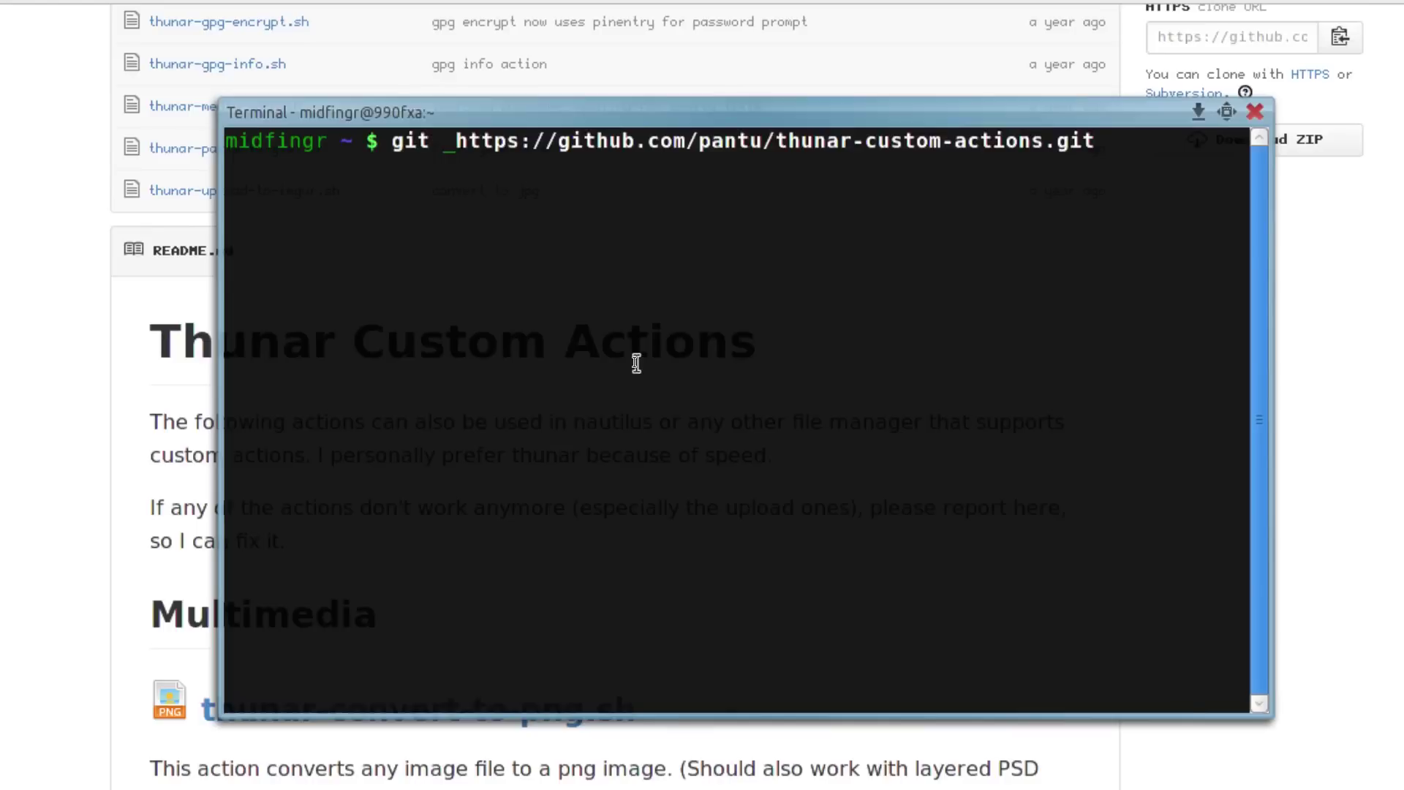
pyautogui.write('c')
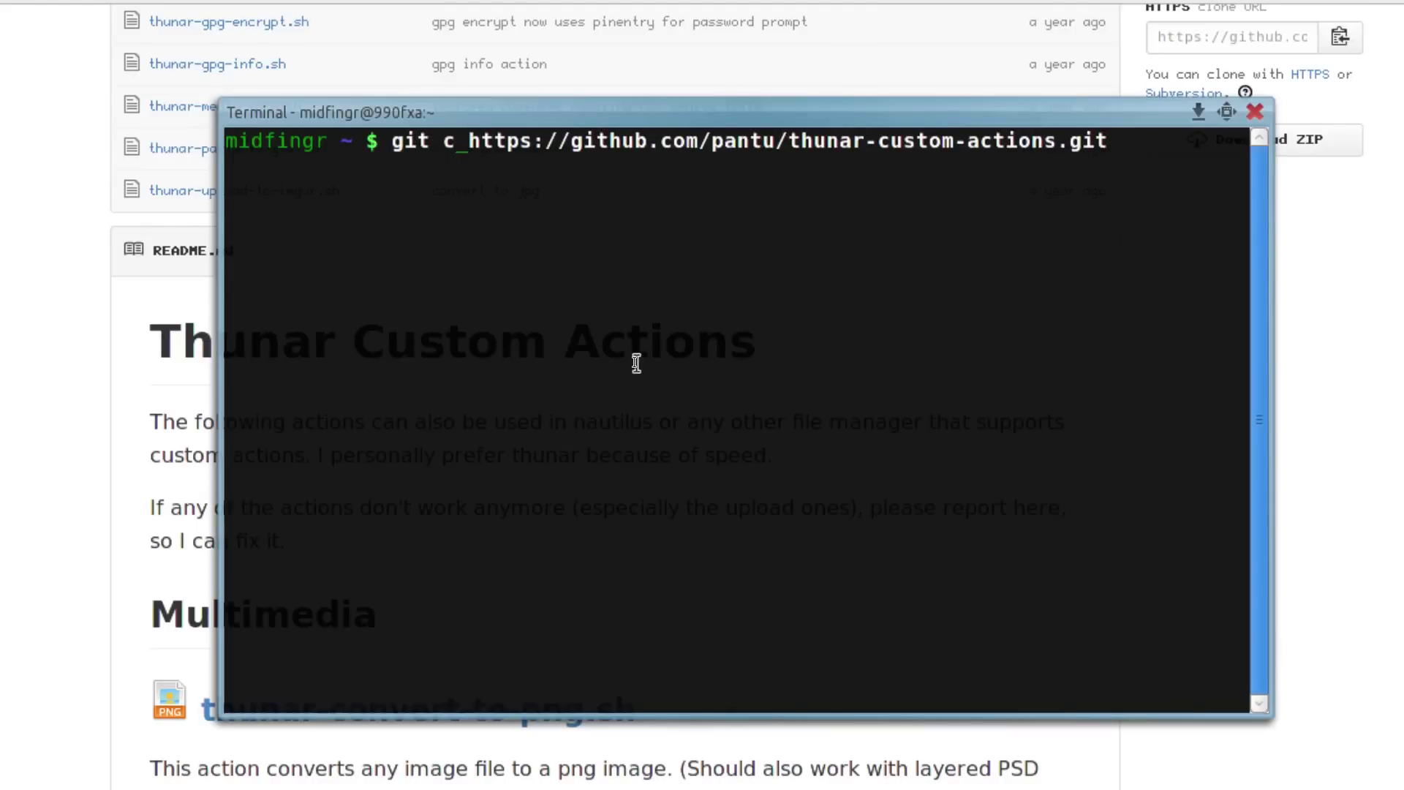
pyautogui.write('lone')
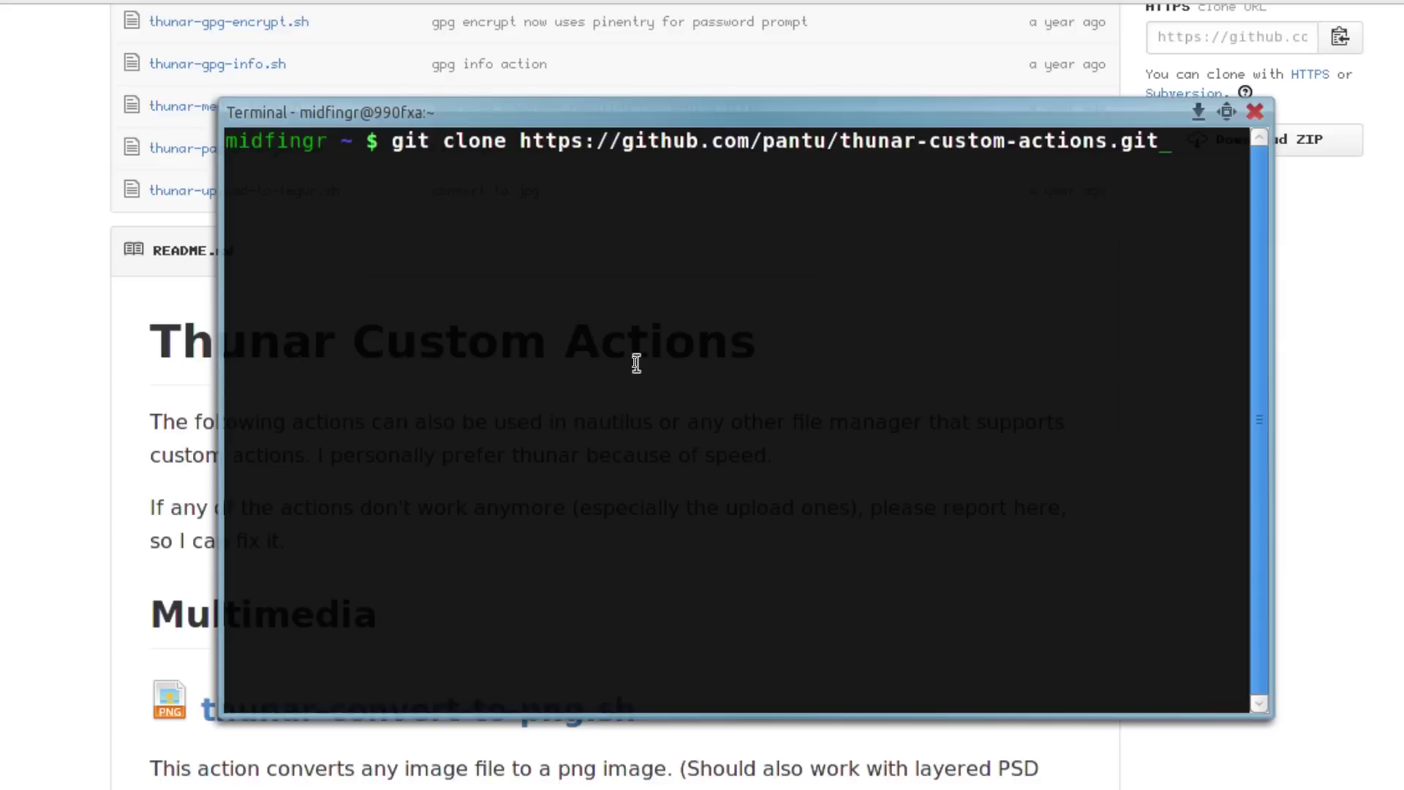
pyautogui.press('Return')
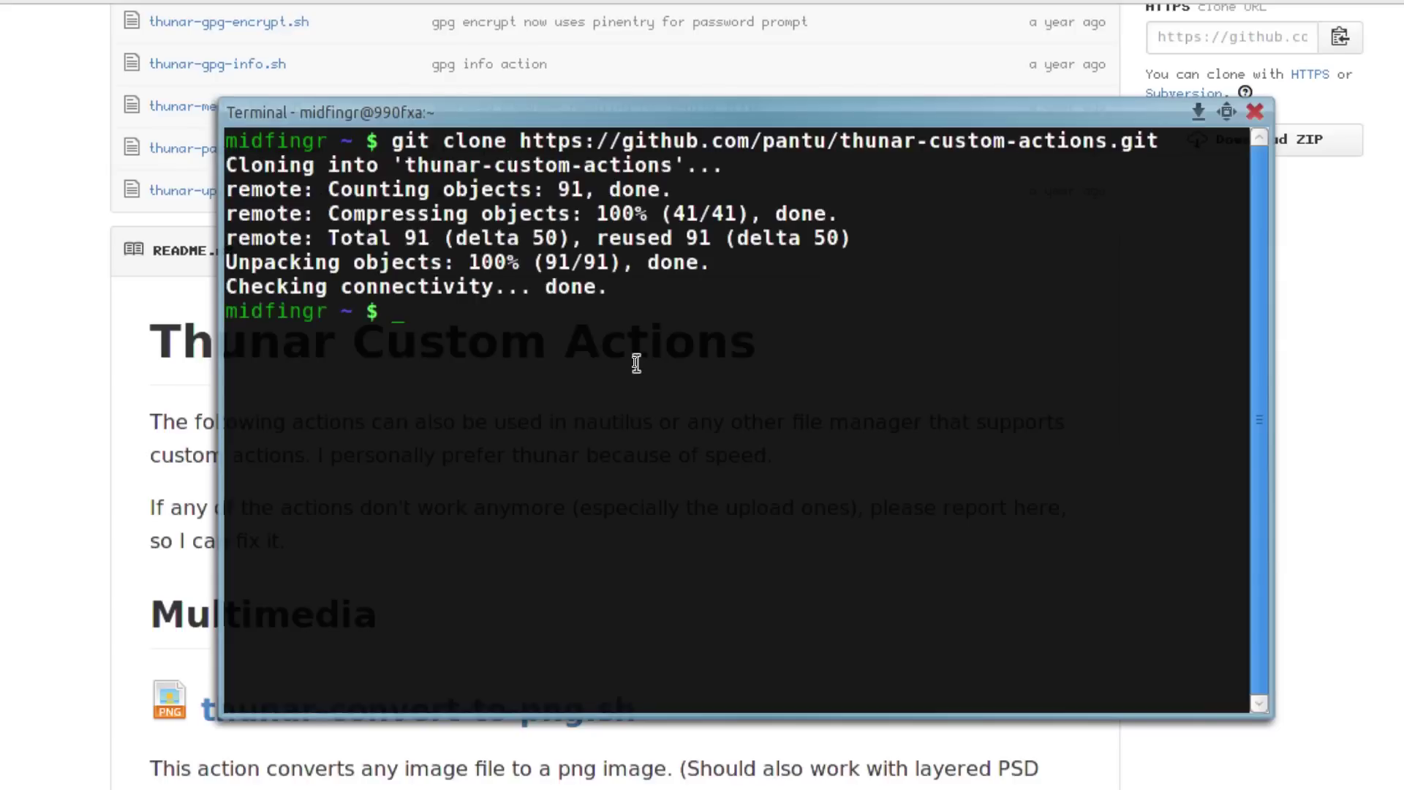
# Exit the terminal session with Ctrl+D.
pyautogui.write('ex')
pyautogui.press('BackSpace')
pyautogui.press('BackSpace')
pyautogui.hotkey('ctrl', 'd')
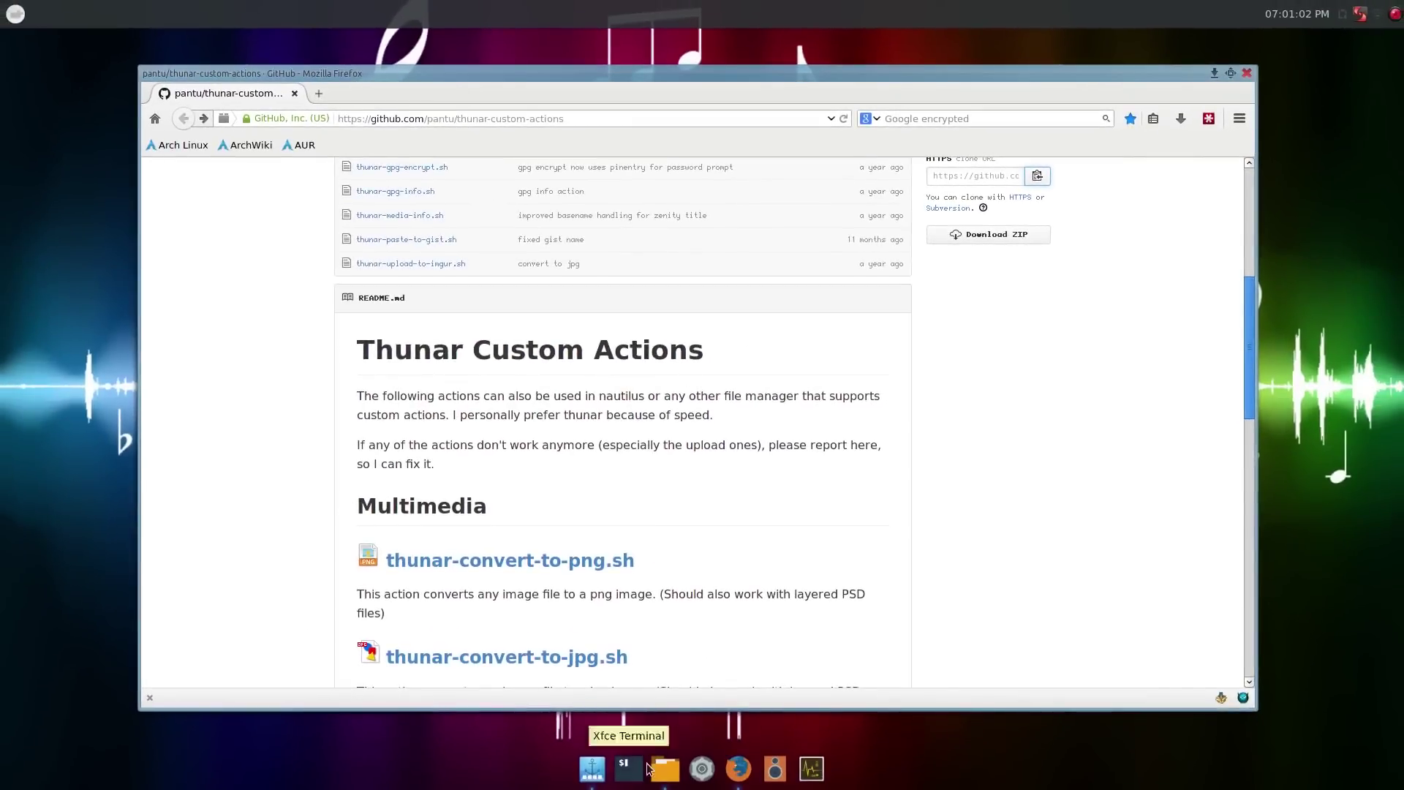
# Open the cloned thunar-custom-actions folder in Thunar and look inside its icons subfolder.
pyautogui.click(662, 768)
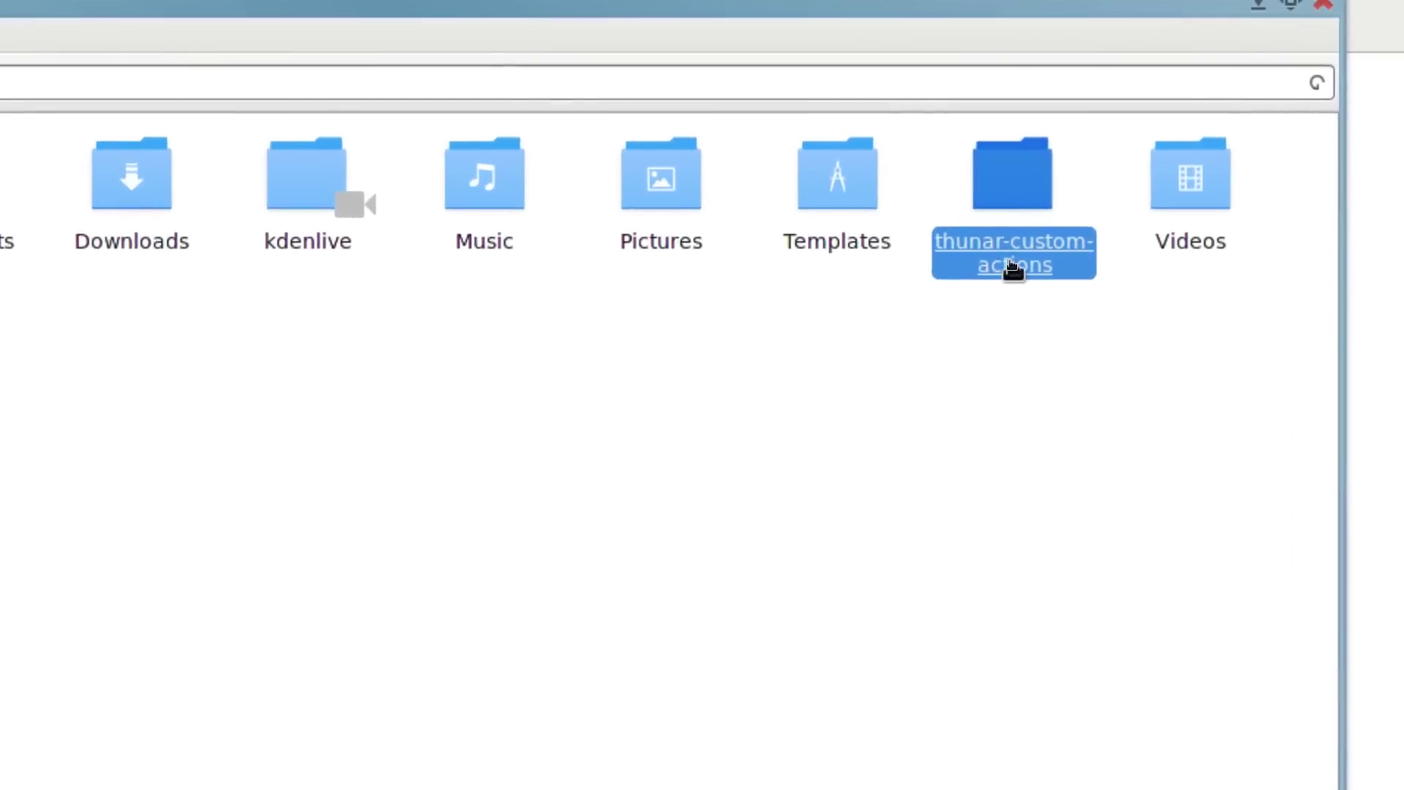
pyautogui.doubleClick(1012, 264)
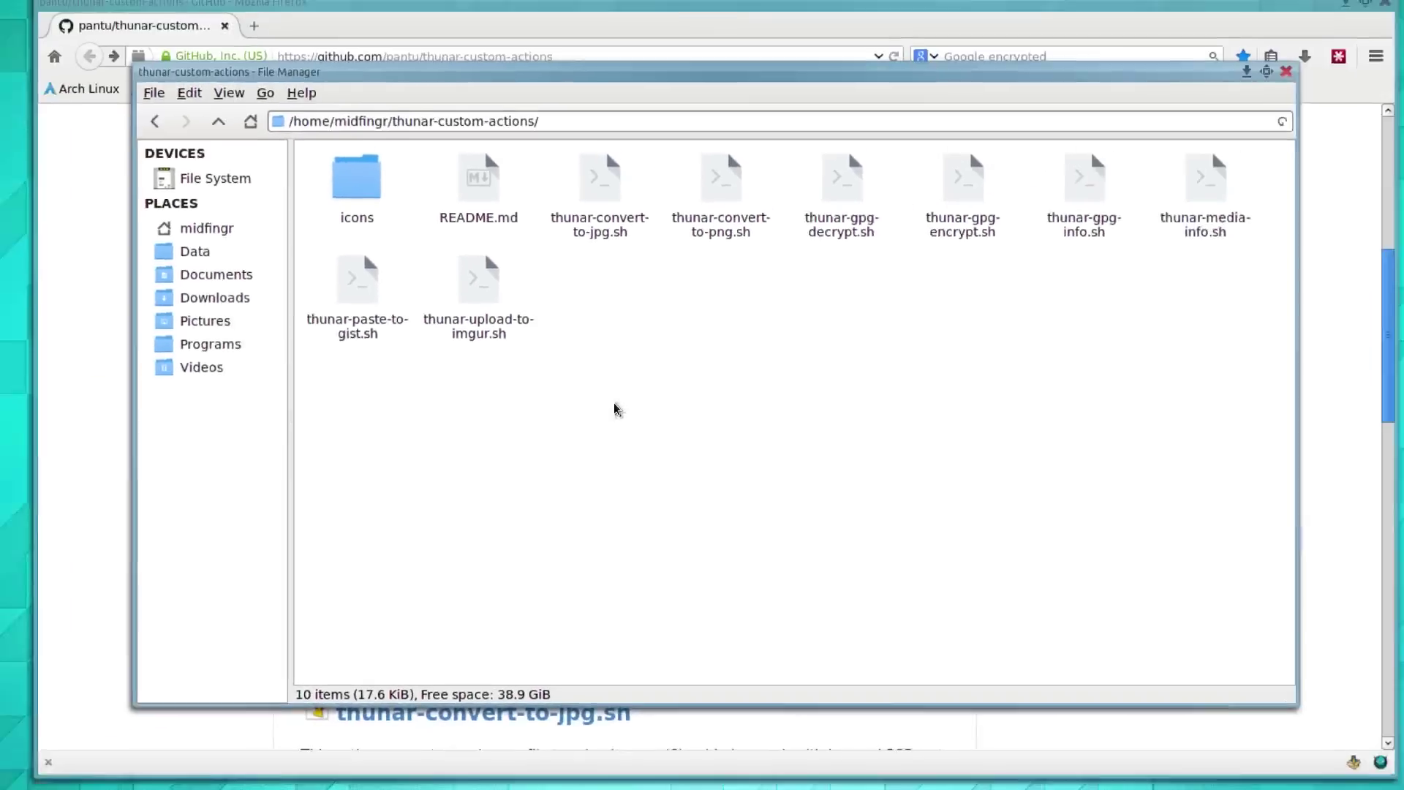
pyautogui.click(357, 179)
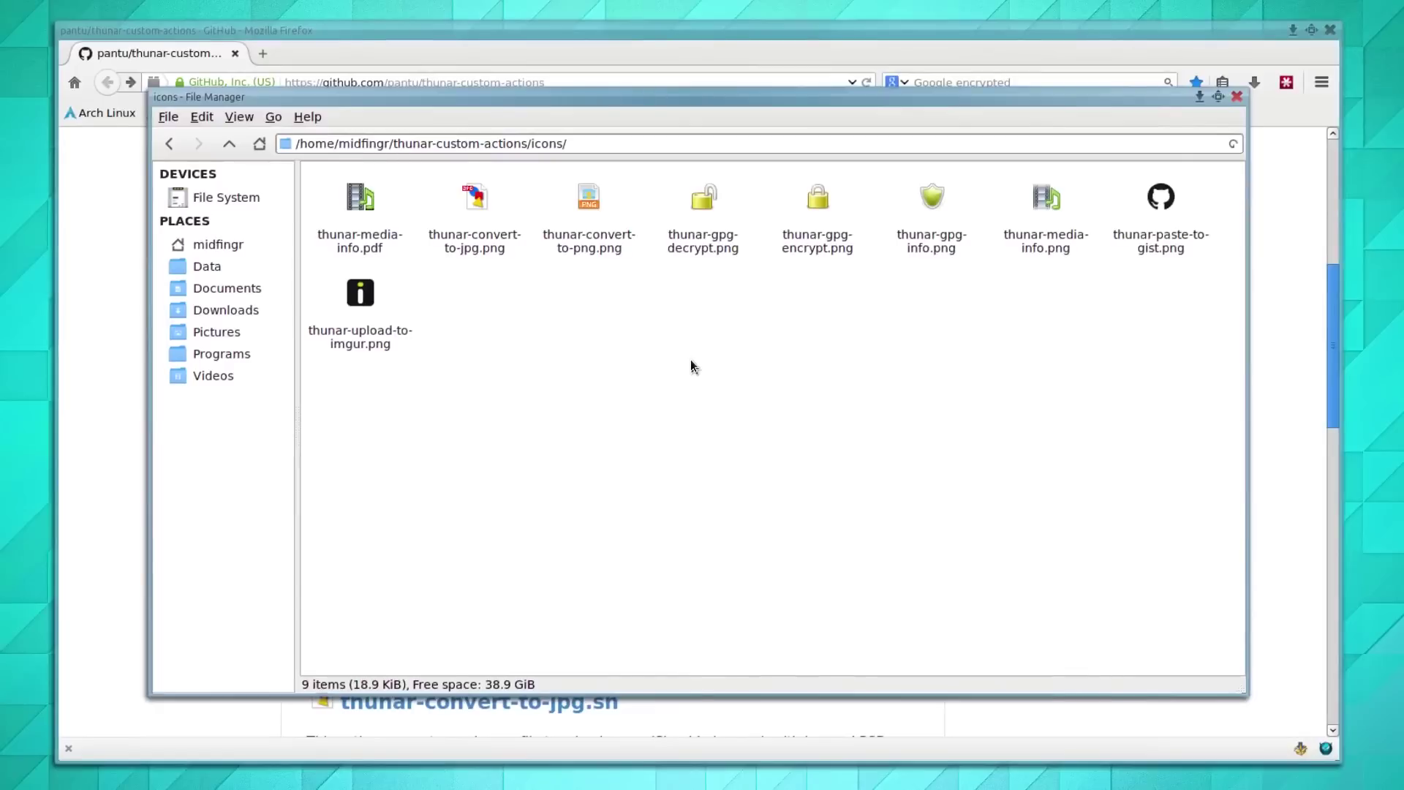
pyautogui.press('BackSpace')
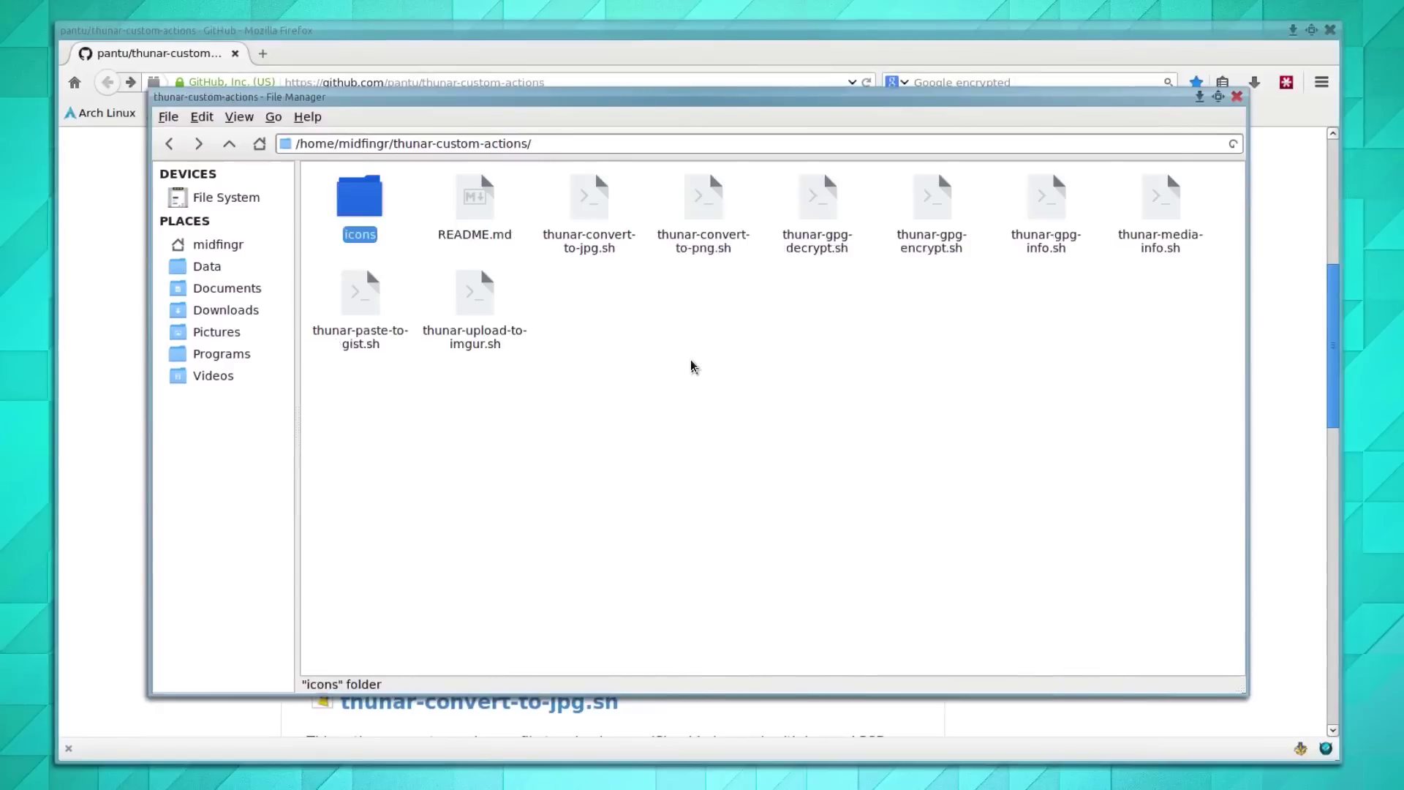
pyautogui.click(693, 365)
# Open thunar-upload-to-imgur.sh in the text editor through its Open With menu.
pyautogui.click(589, 239)
pyautogui.click(694, 248)
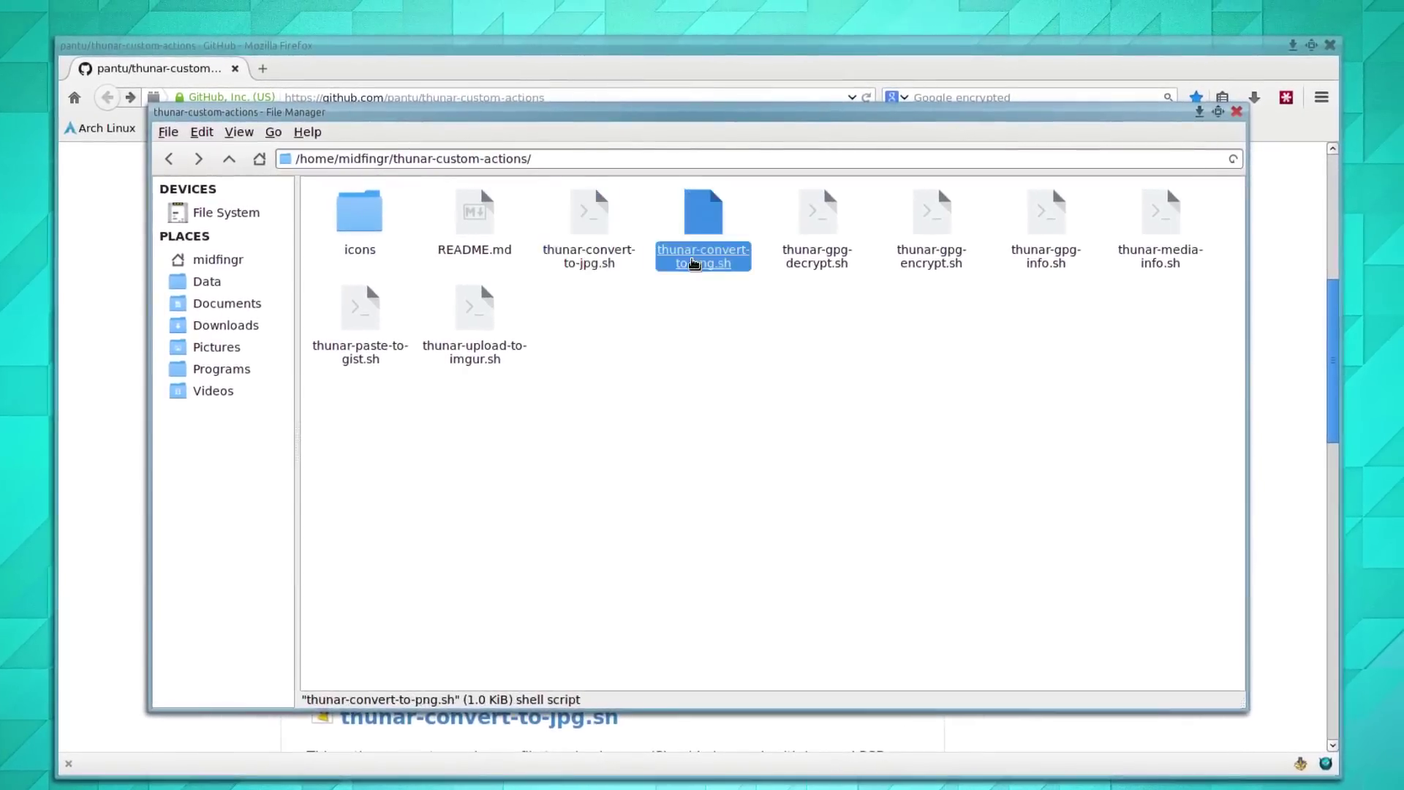
pyautogui.click(1006, 345)
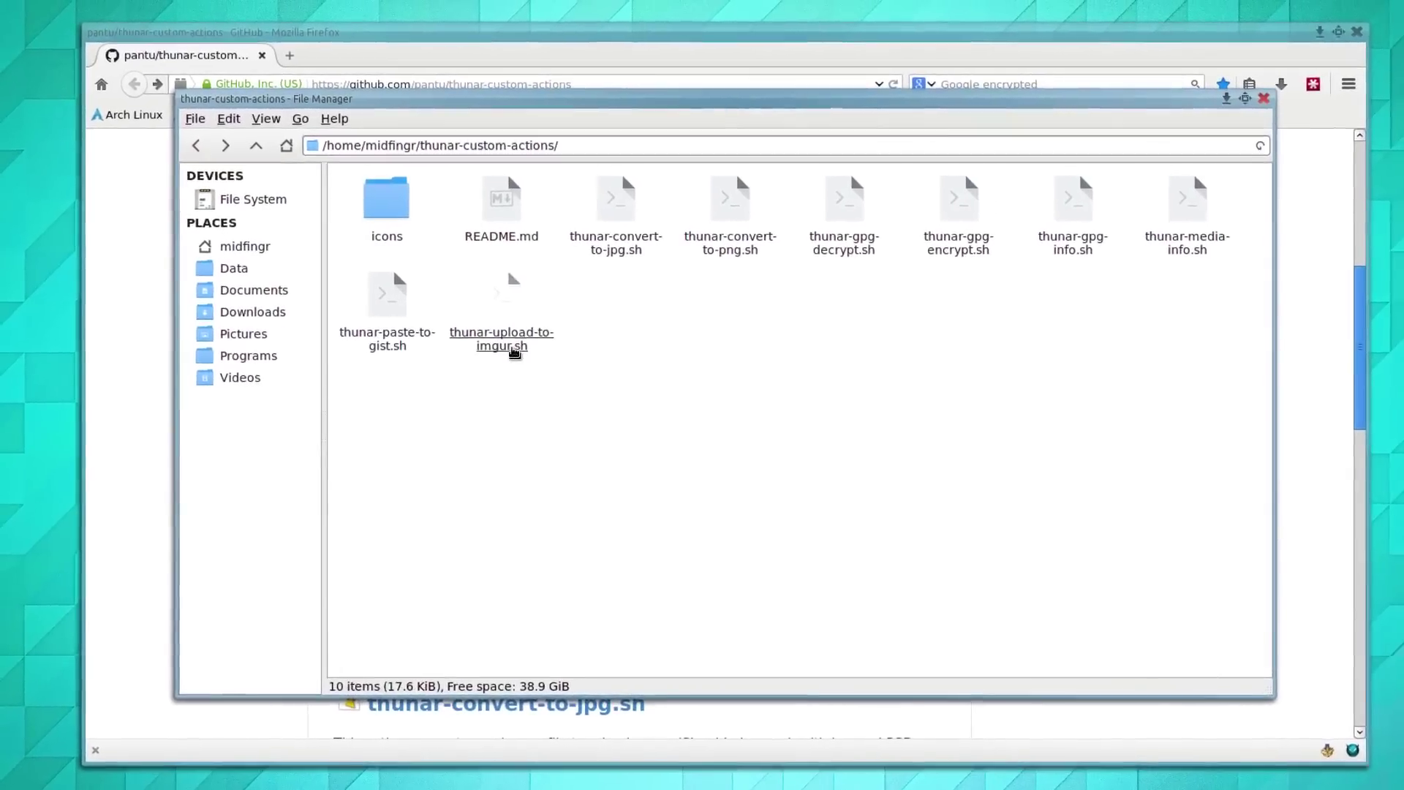
pyautogui.click(423, 360)
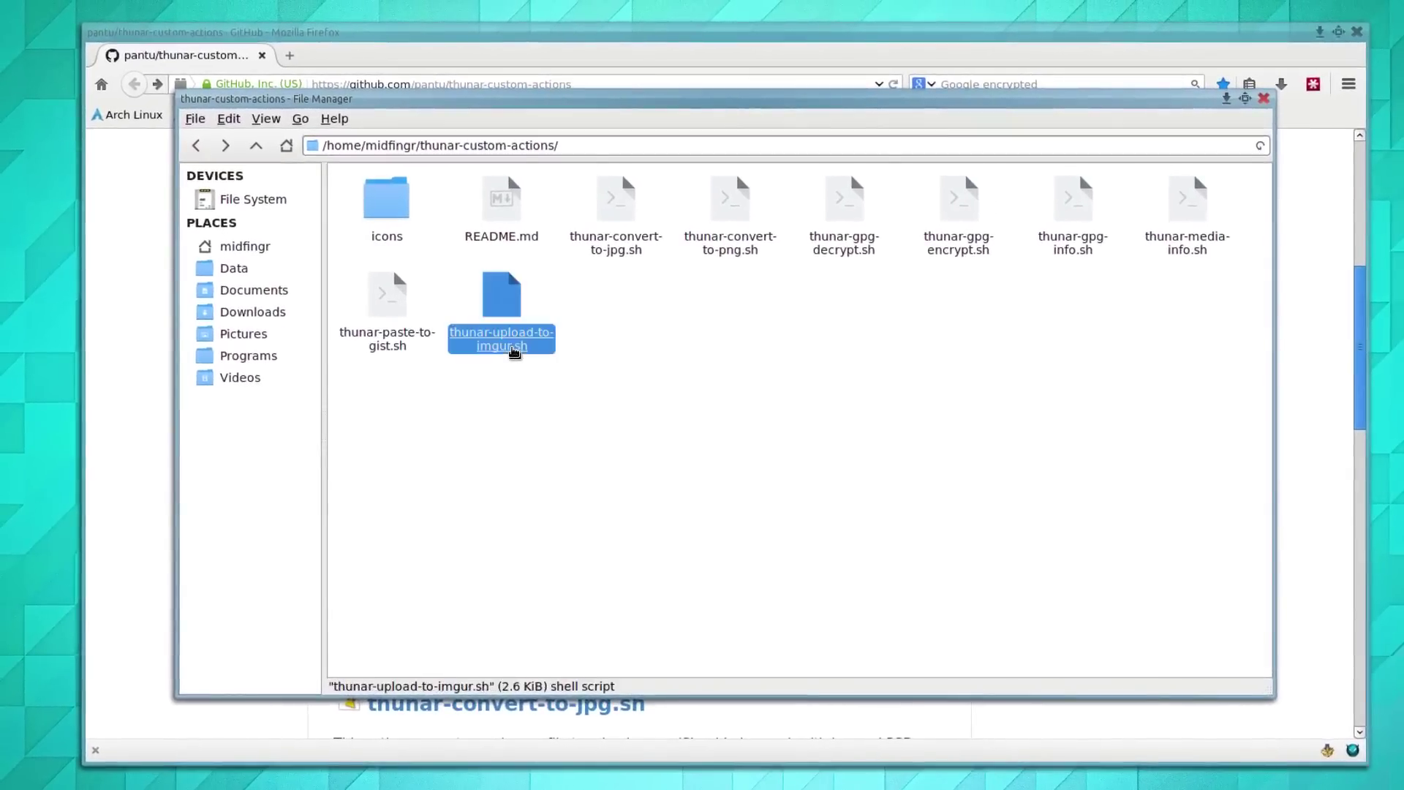
pyautogui.rightClick(514, 352)
pyautogui.moveTo(577, 372)
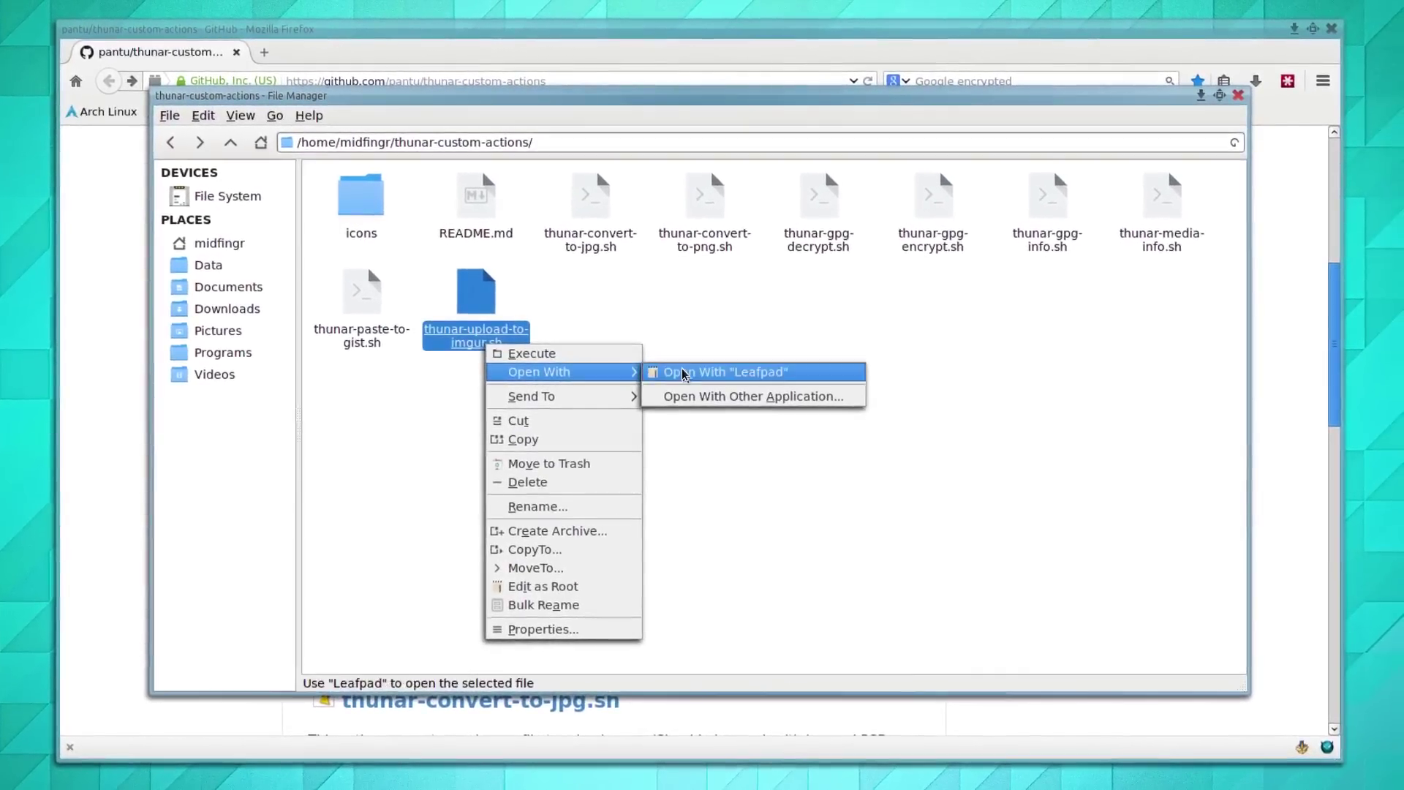
pyautogui.click(684, 375)
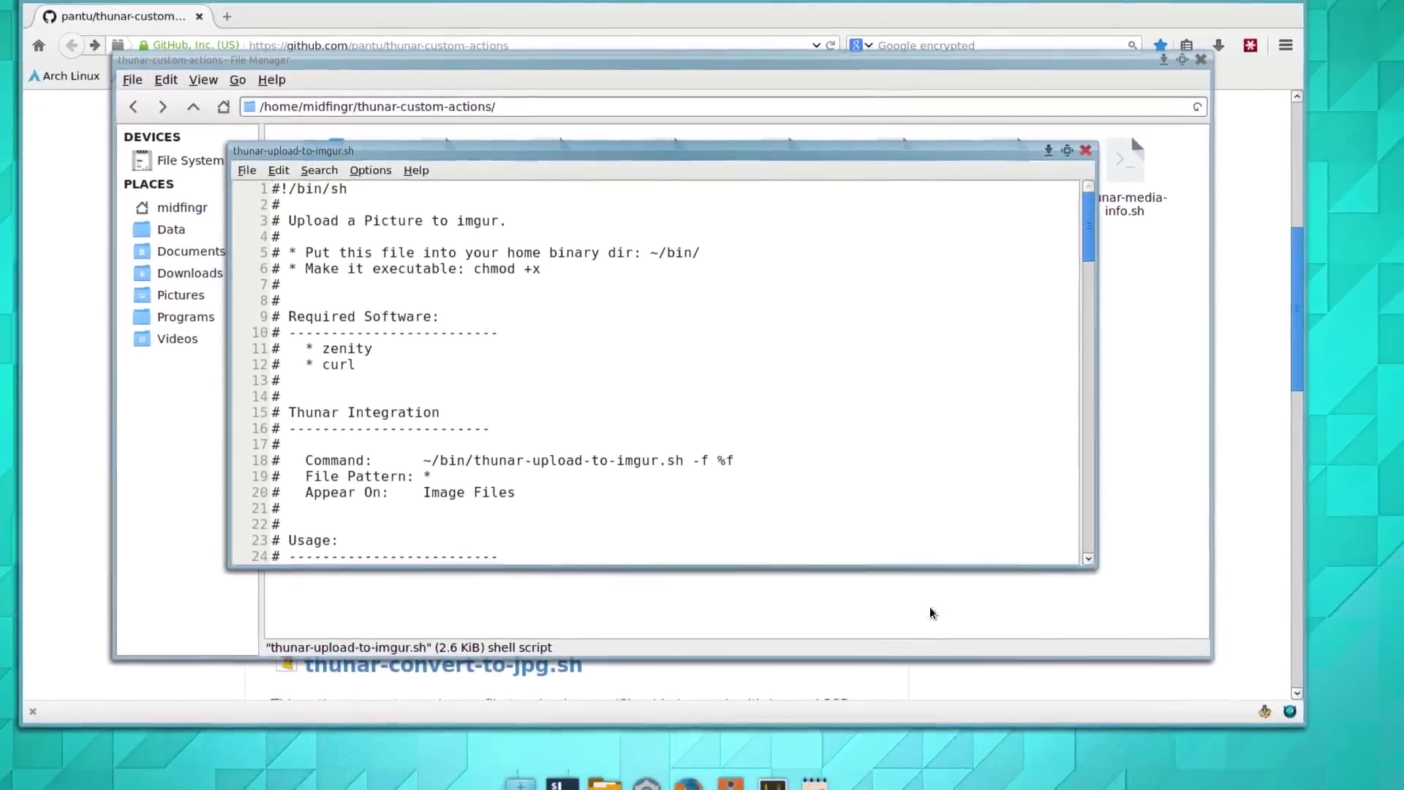
pyautogui.click(931, 613)
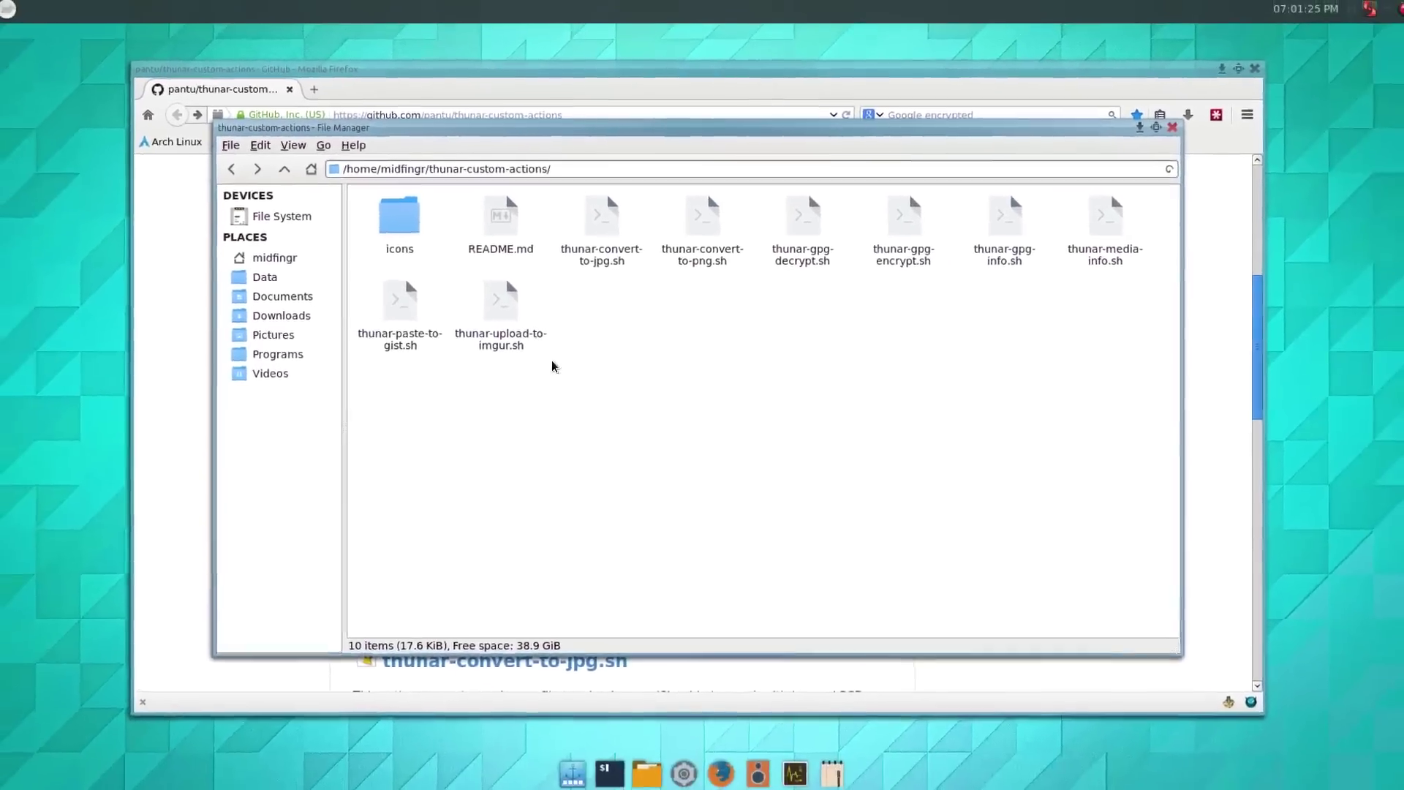
# Allow thunar-upload-to-imgur.sh to run as a program in Properties, then return to the editor.
pyautogui.rightClick(505, 326)
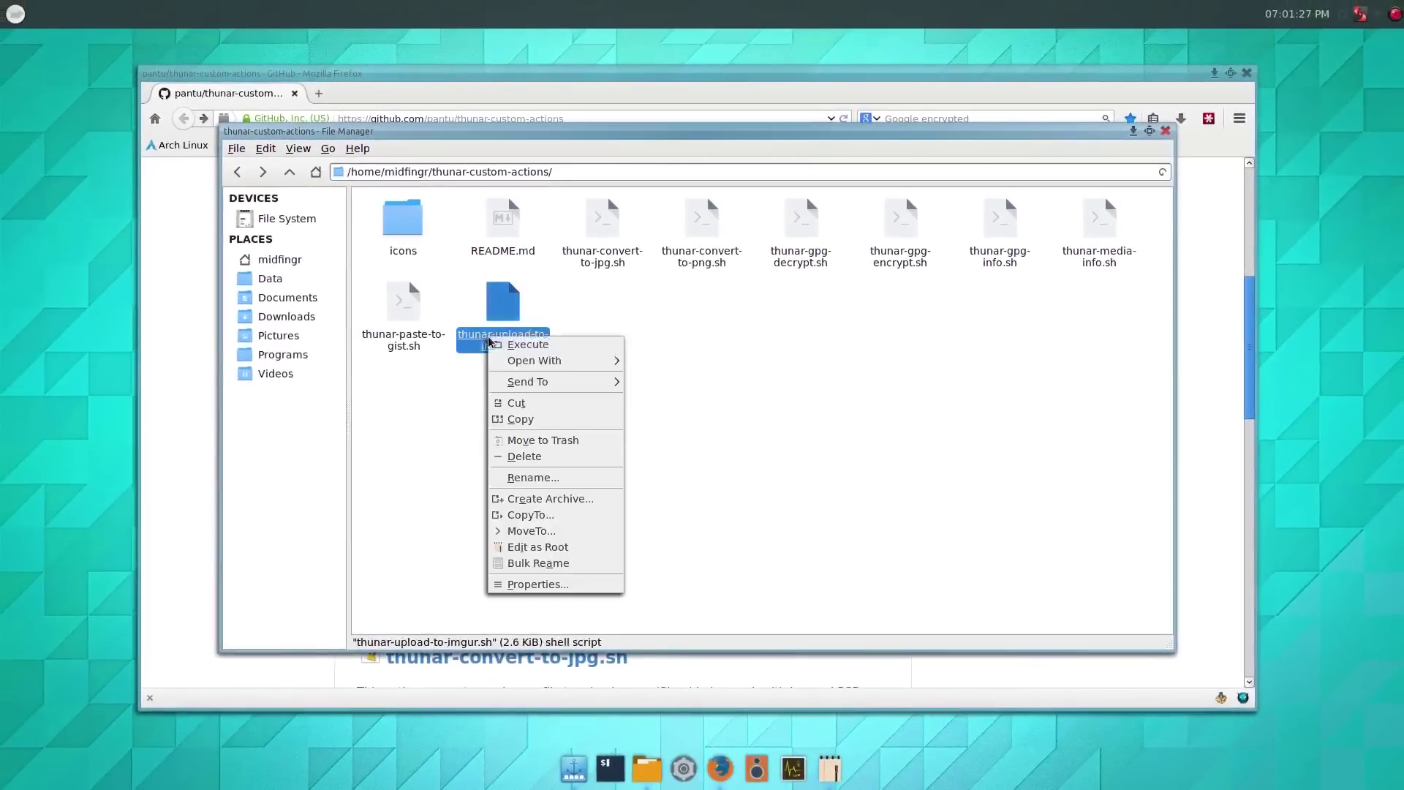
pyautogui.click(533, 583)
pyautogui.click(710, 274)
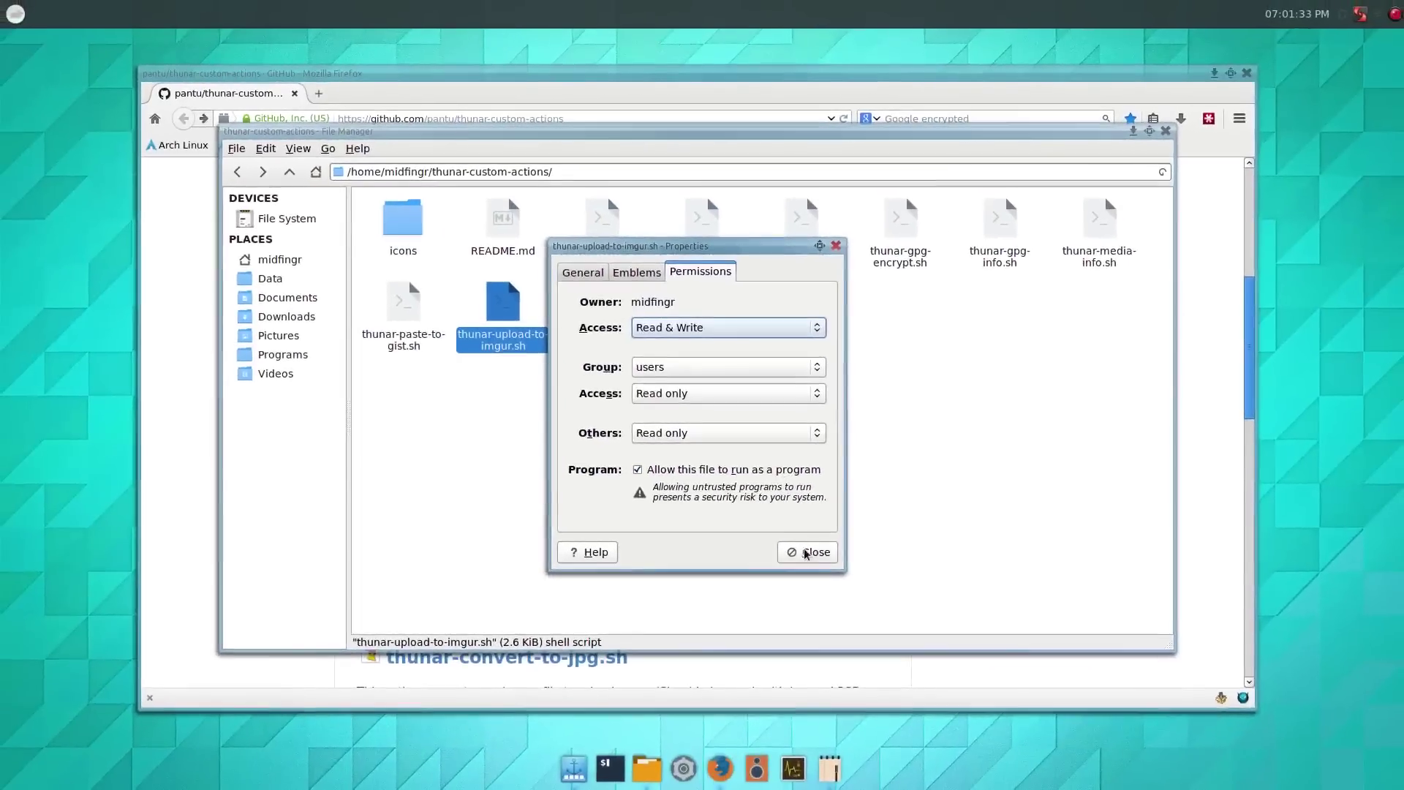
pyautogui.click(805, 553)
pyautogui.moveTo(837, 774); pyautogui.dragTo(837, 774)
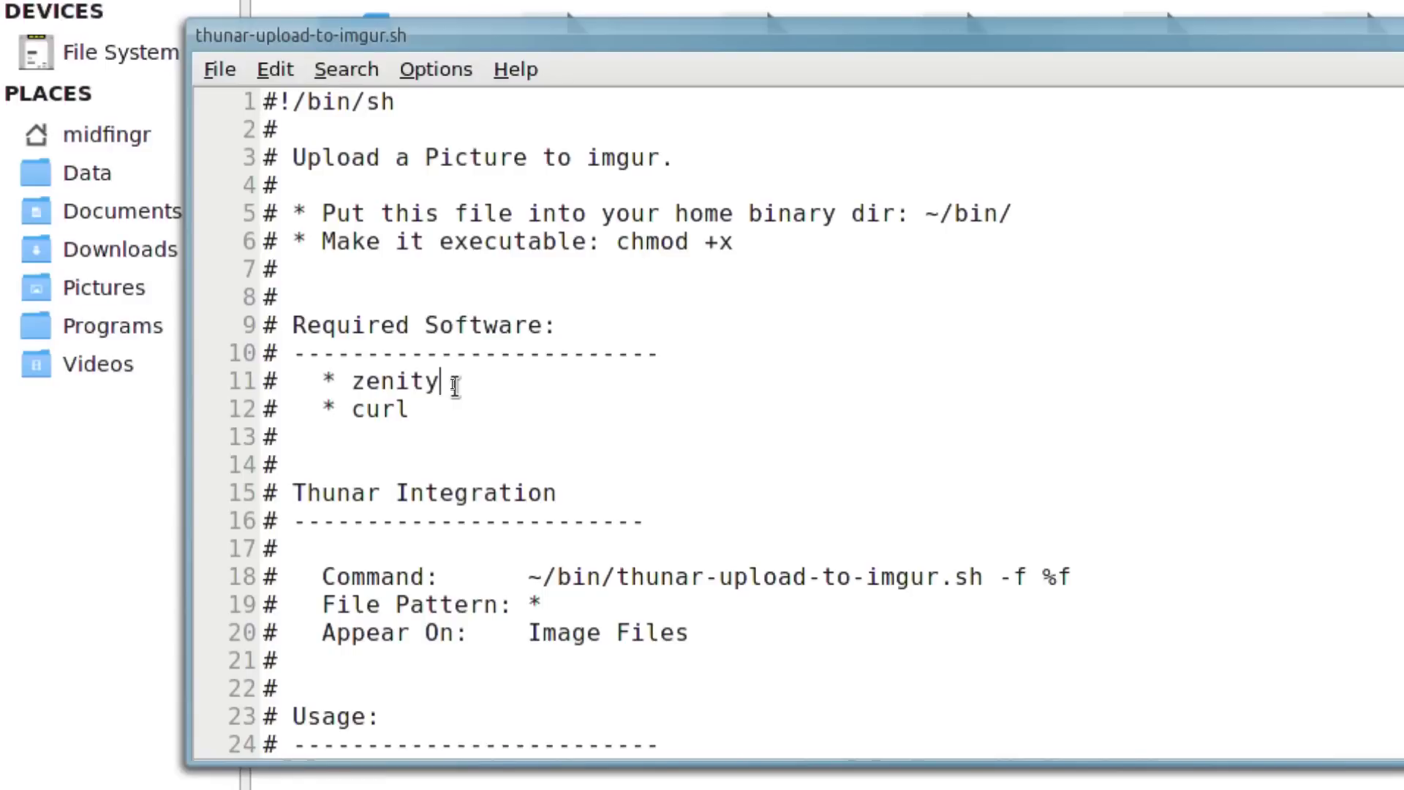
pyautogui.click(446, 412)
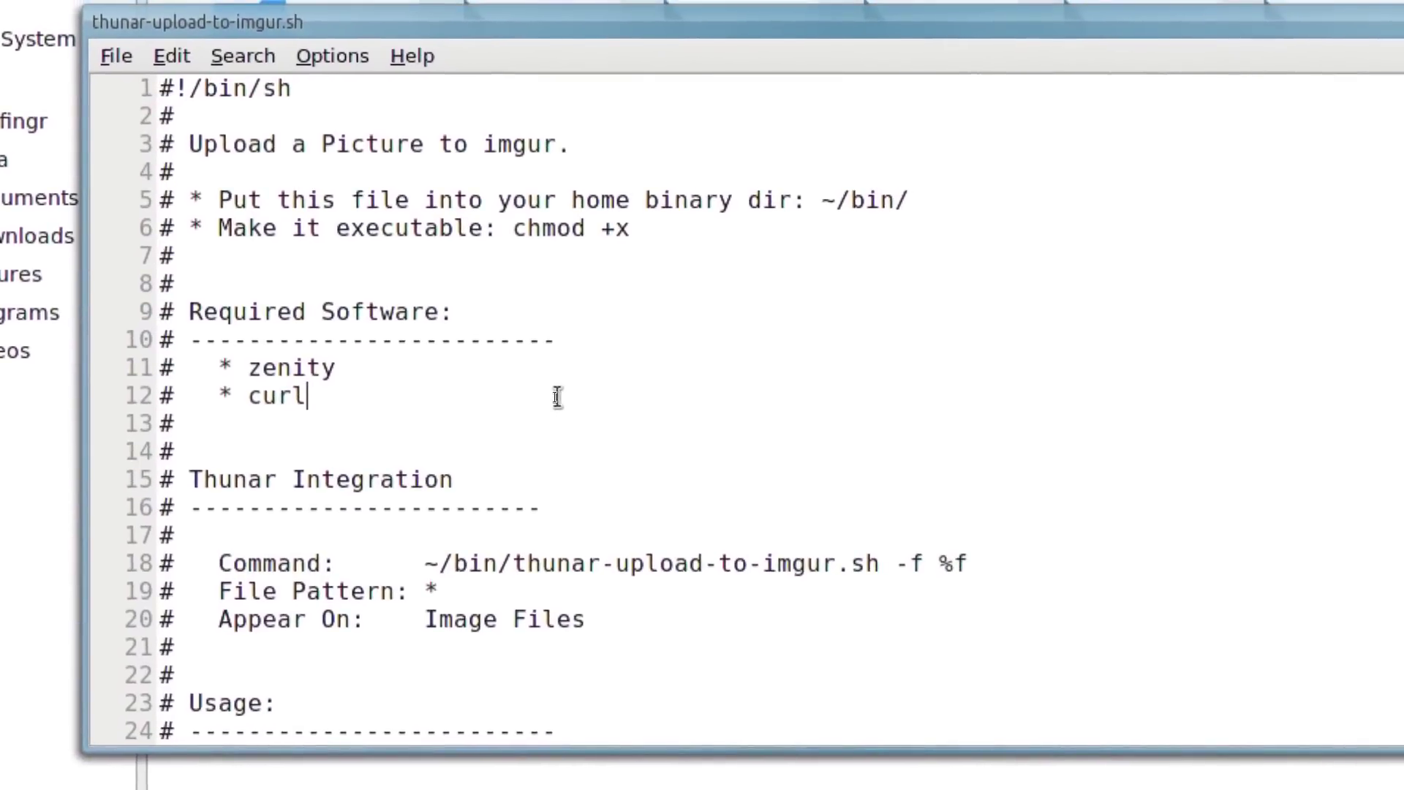
pyautogui.scroll(-3, 557, 397)
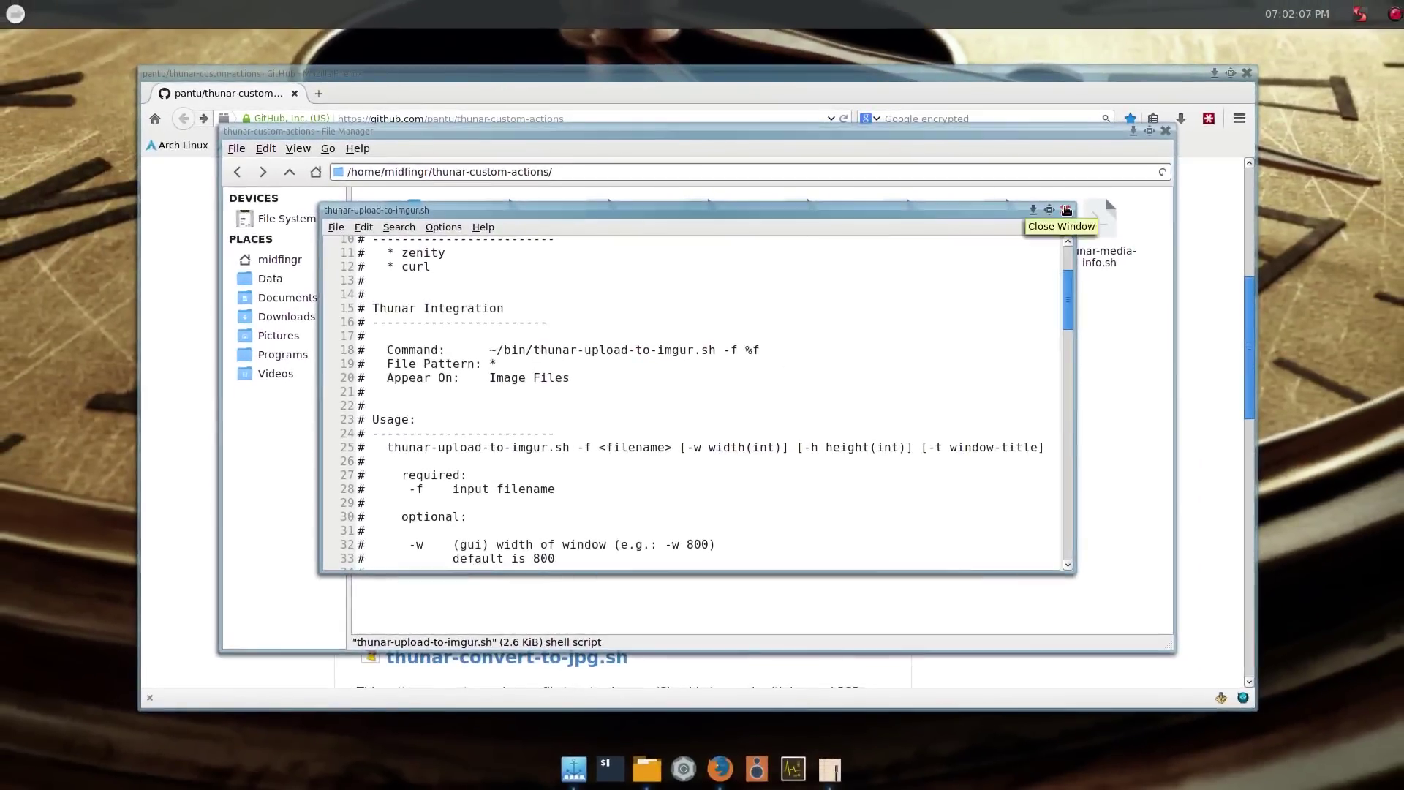
# Close the editor, return to the home folder, show hidden files and select .thunar-upload-to-imgur.sh.
pyautogui.click(1113, 186)
pyautogui.click(846, 402)
pyautogui.hotkey('alt', 'Left')
pyautogui.click(846, 401)
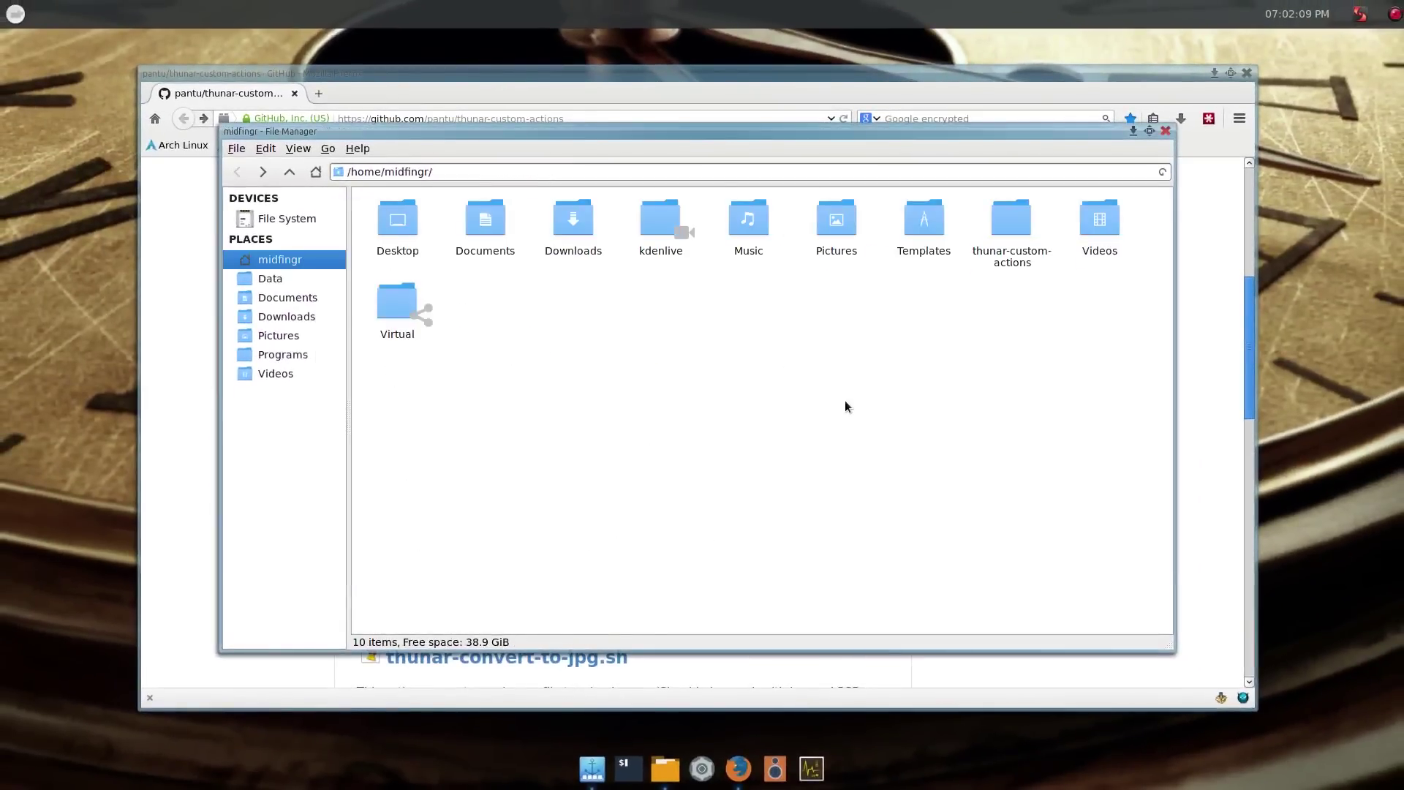
pyautogui.hotkey('ctrl', 'h')
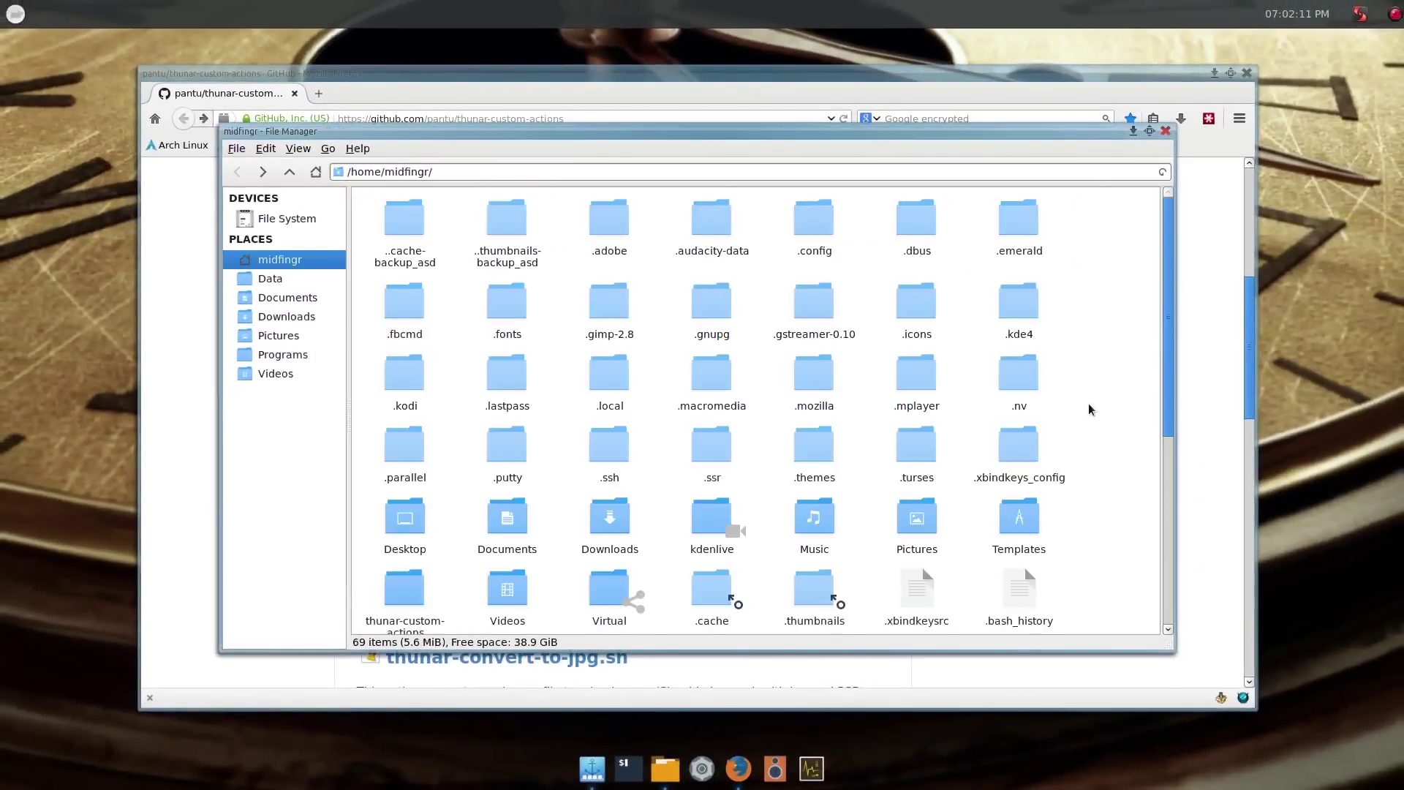
pyautogui.scroll(-5, 1095, 407)
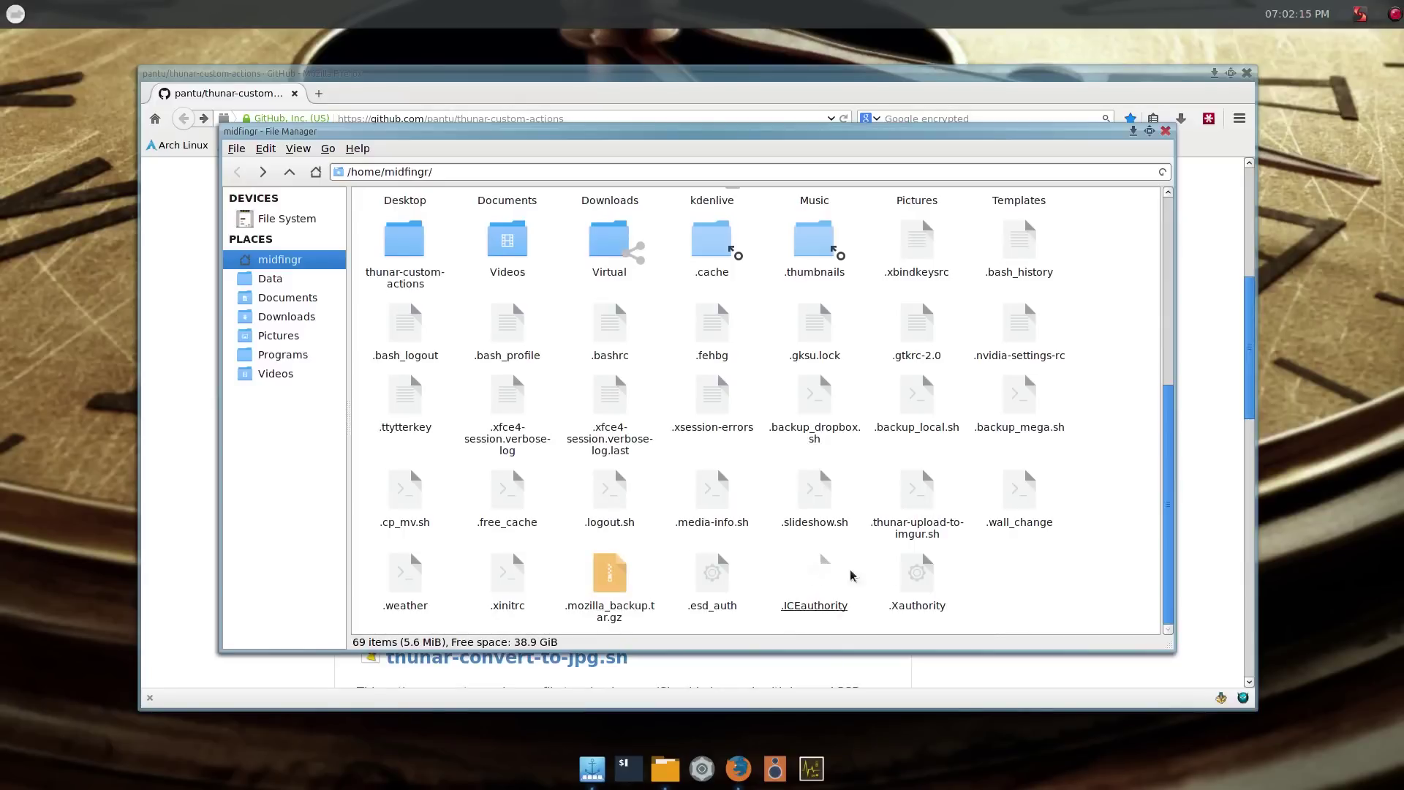
pyautogui.click(923, 531)
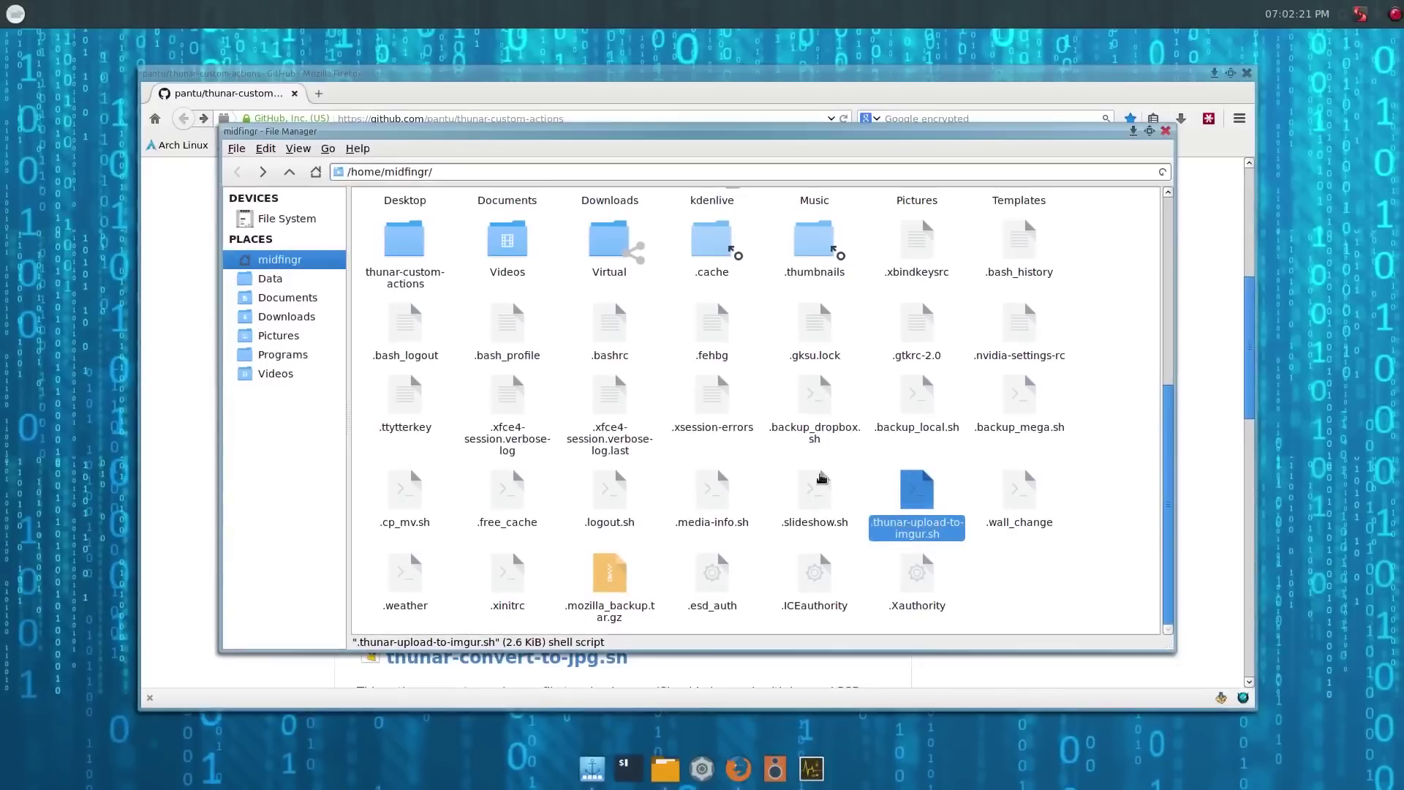
# Review the Upload to Imgur action: command ~/.thunar-upload-to-imgur.sh -f %f, image-file conditions.
pyautogui.click(268, 152)
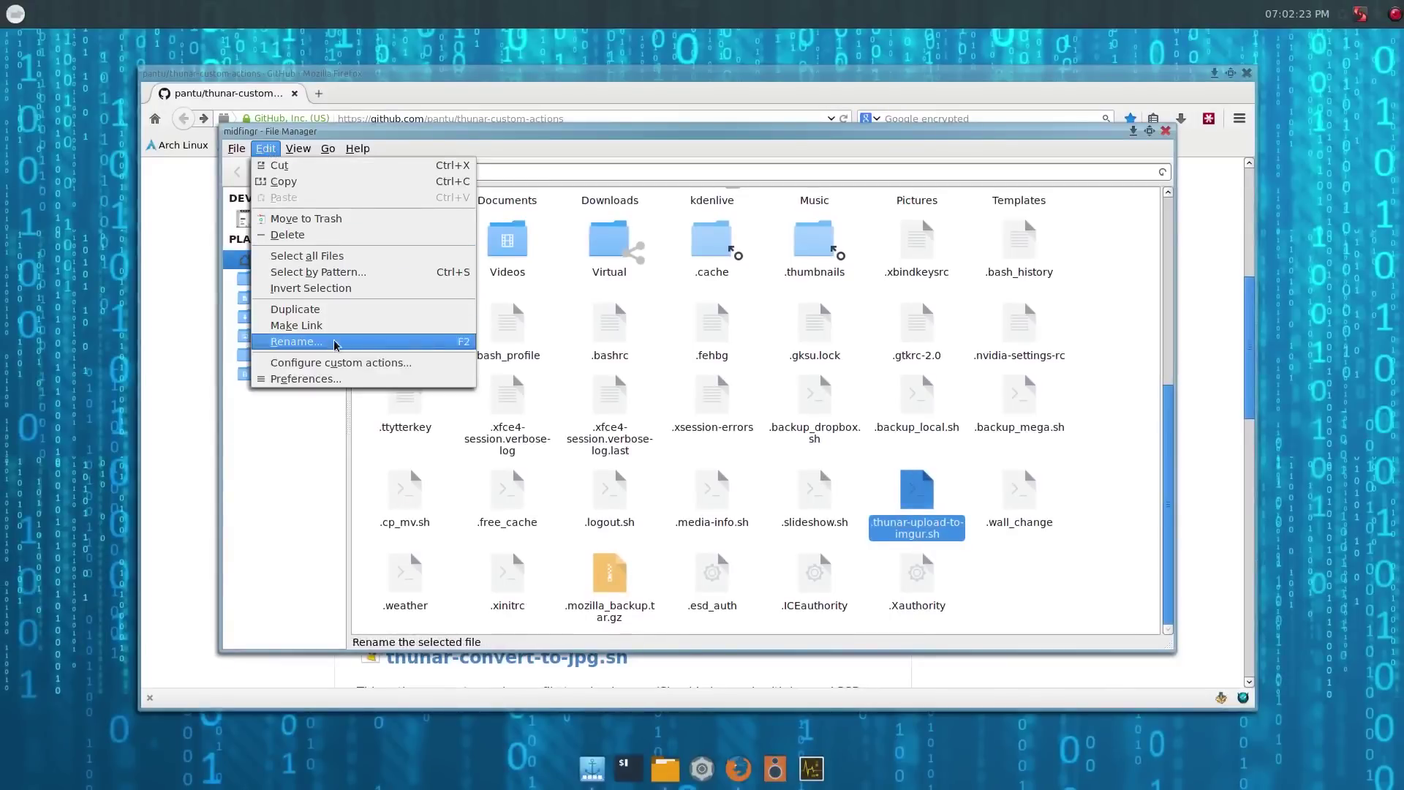
pyautogui.click(314, 363)
pyautogui.scroll(-1, 668, 416)
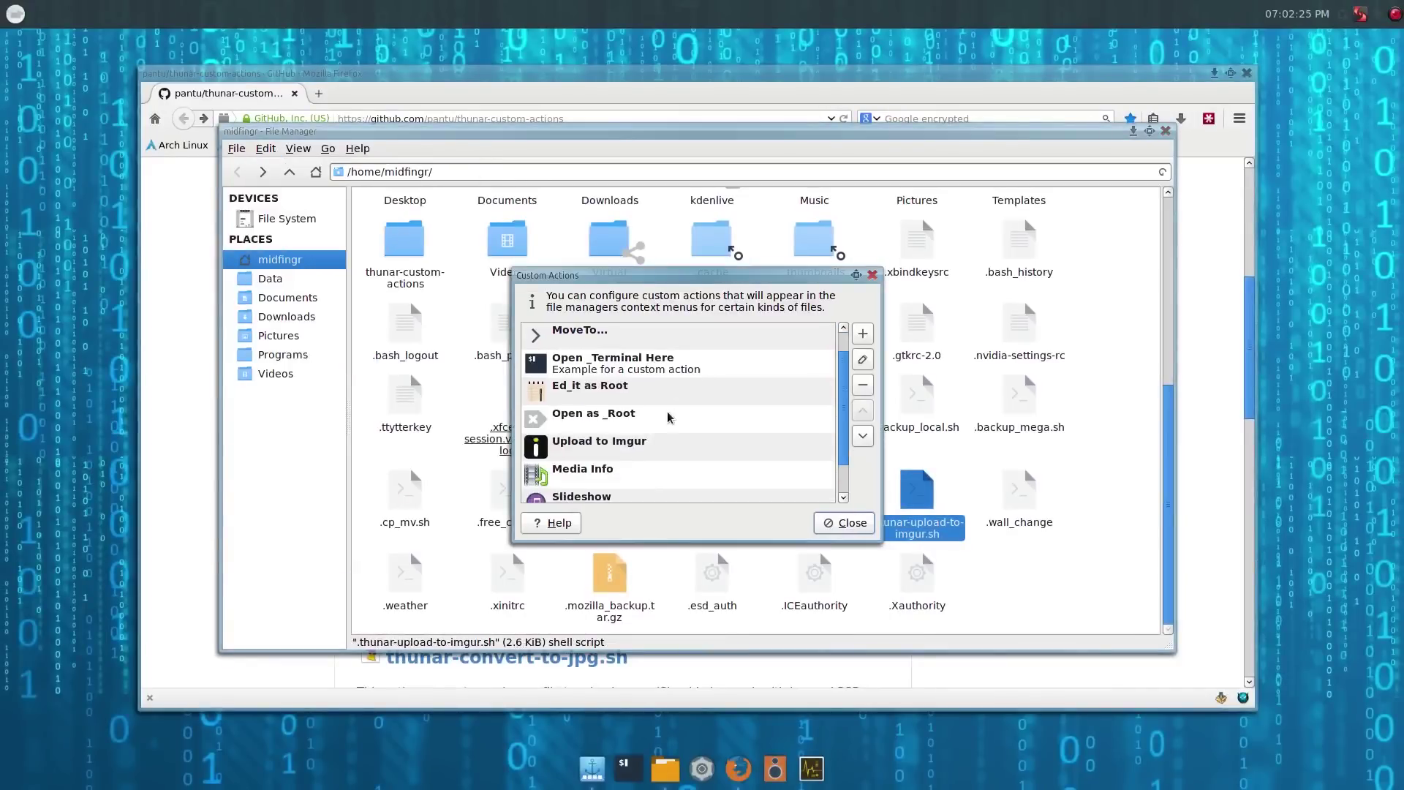
pyautogui.click(630, 445)
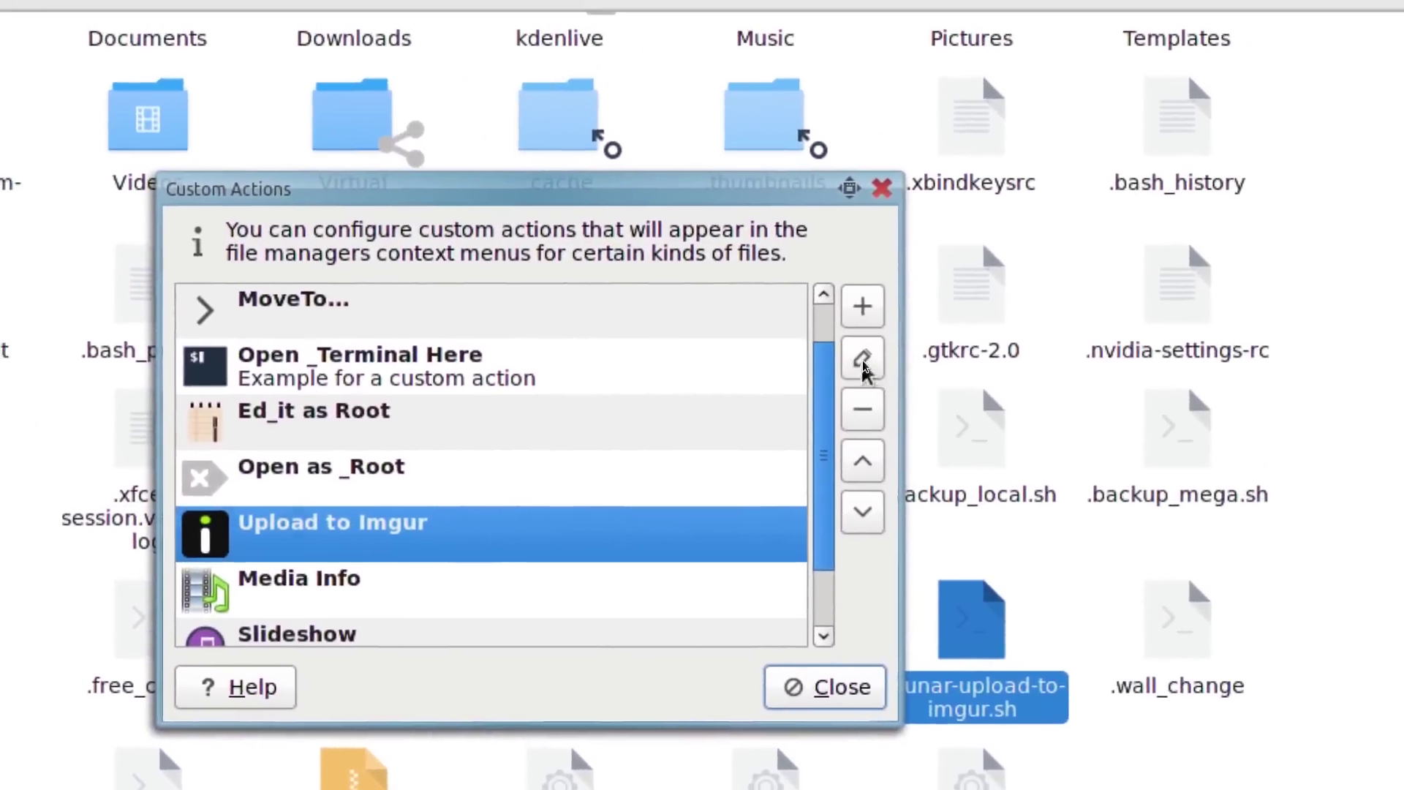
pyautogui.click(829, 335)
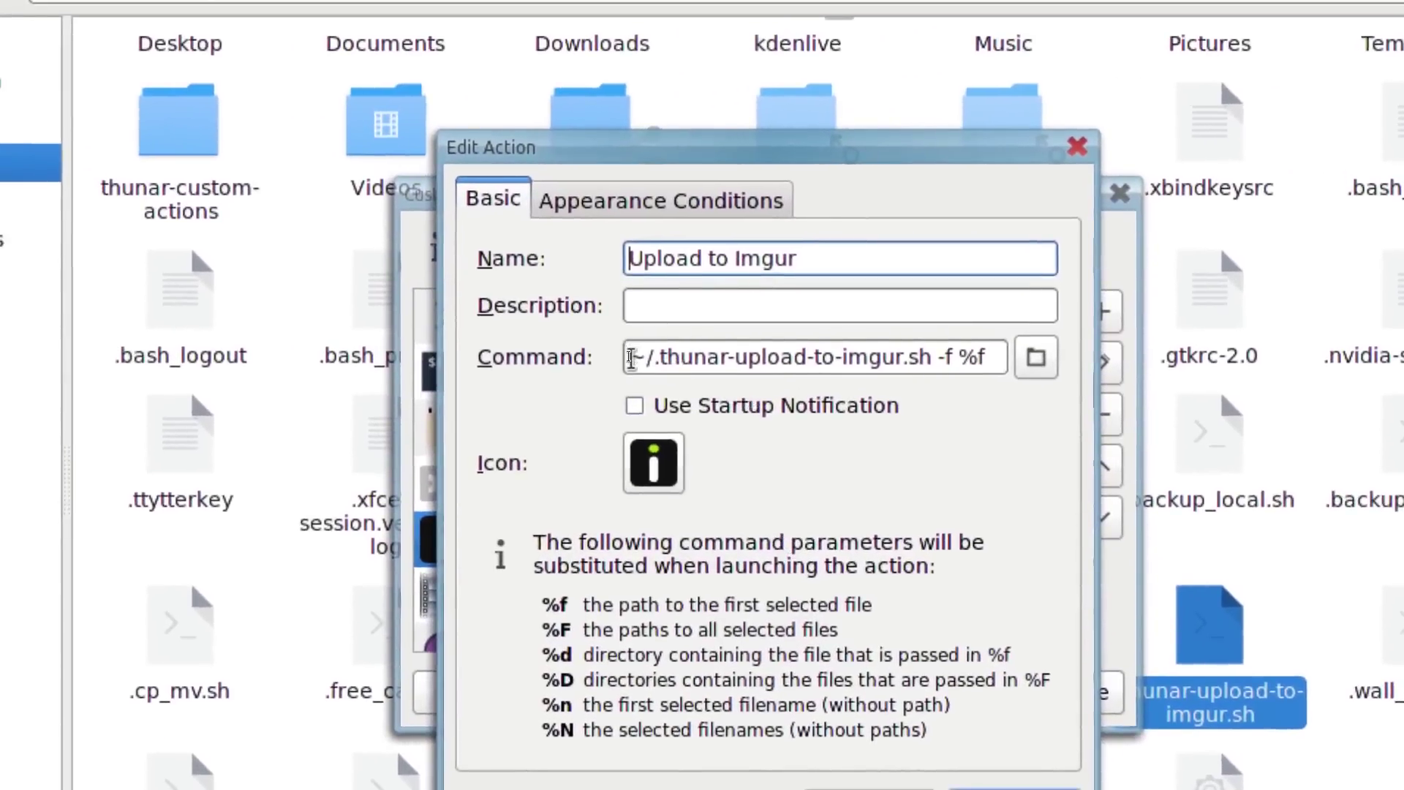
pyautogui.moveTo(673, 346)
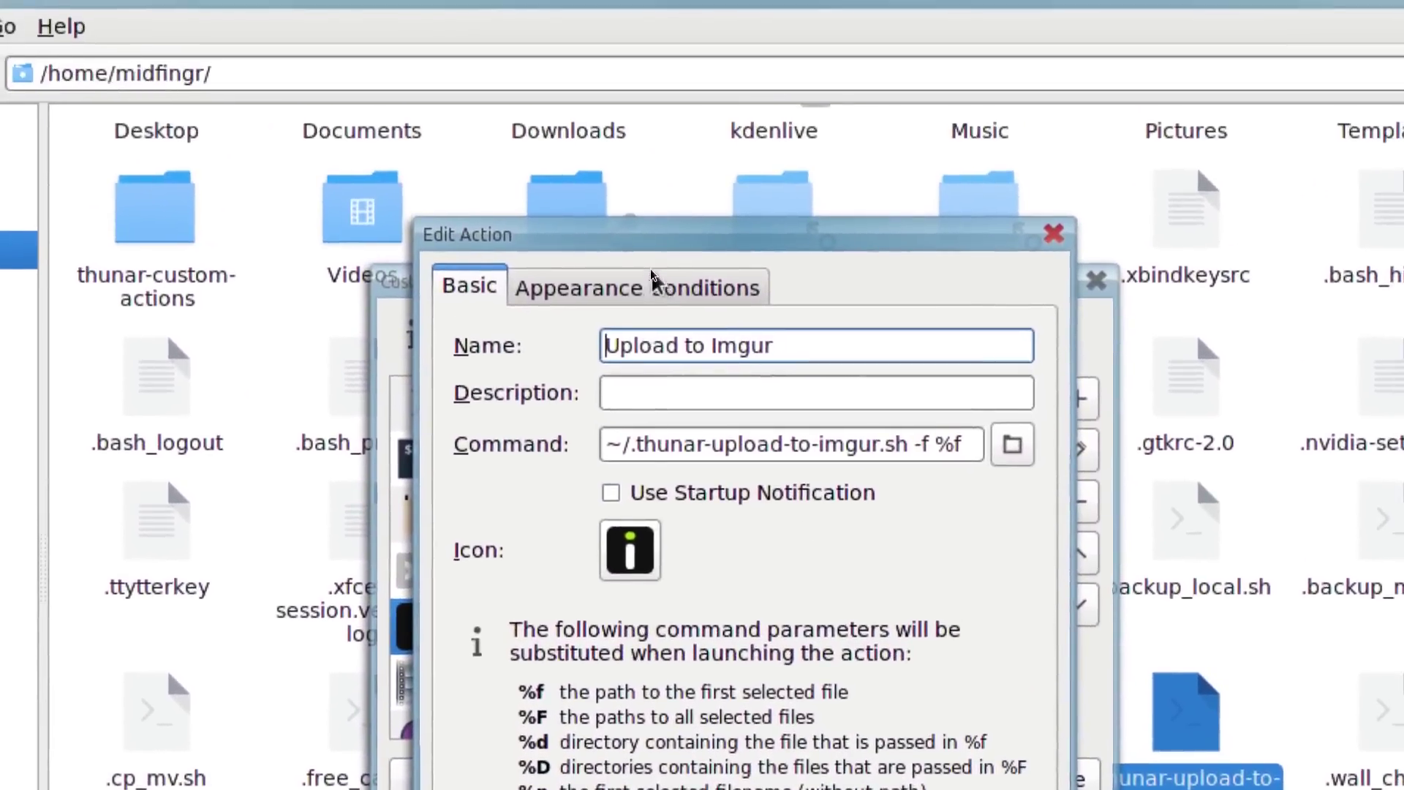
pyautogui.click(653, 285)
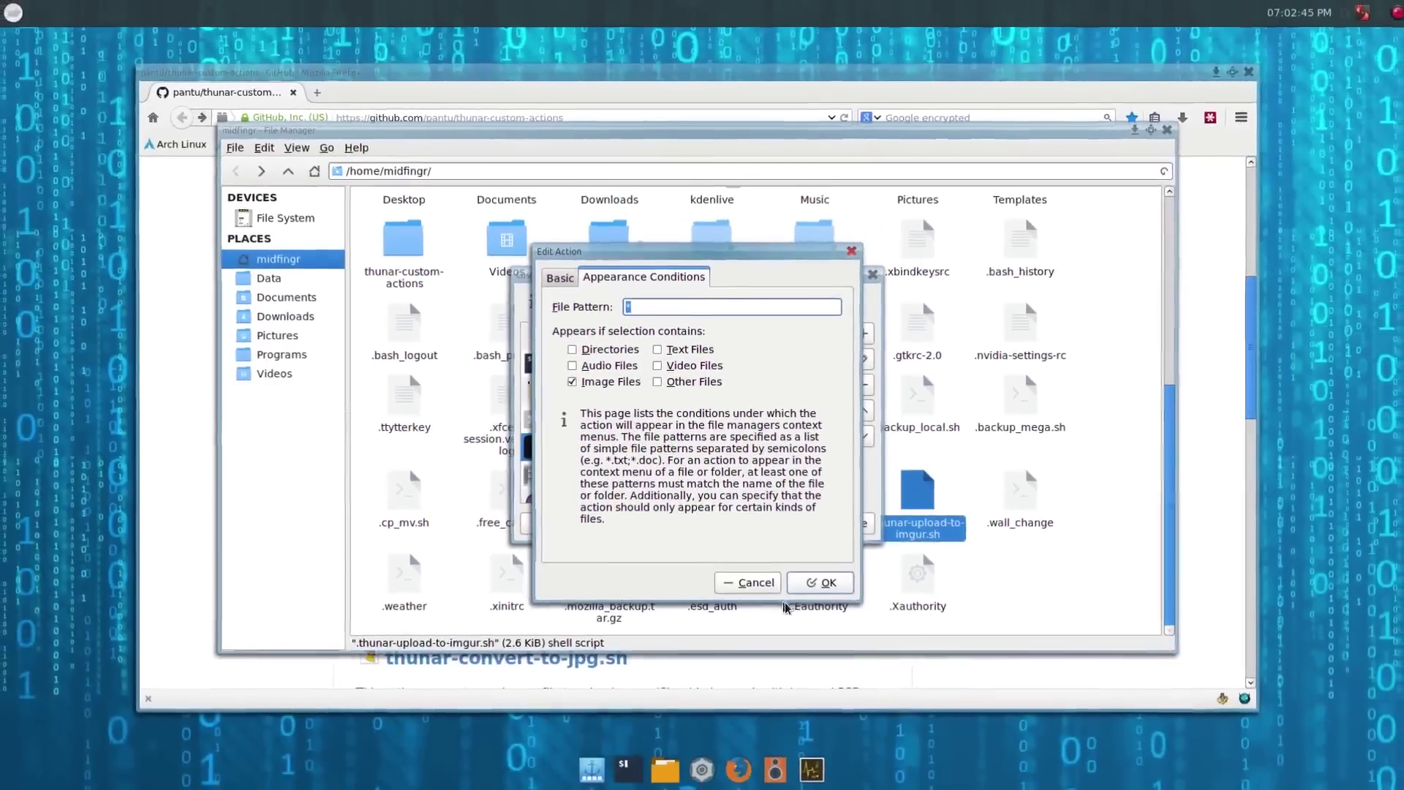
pyautogui.click(925, 686)
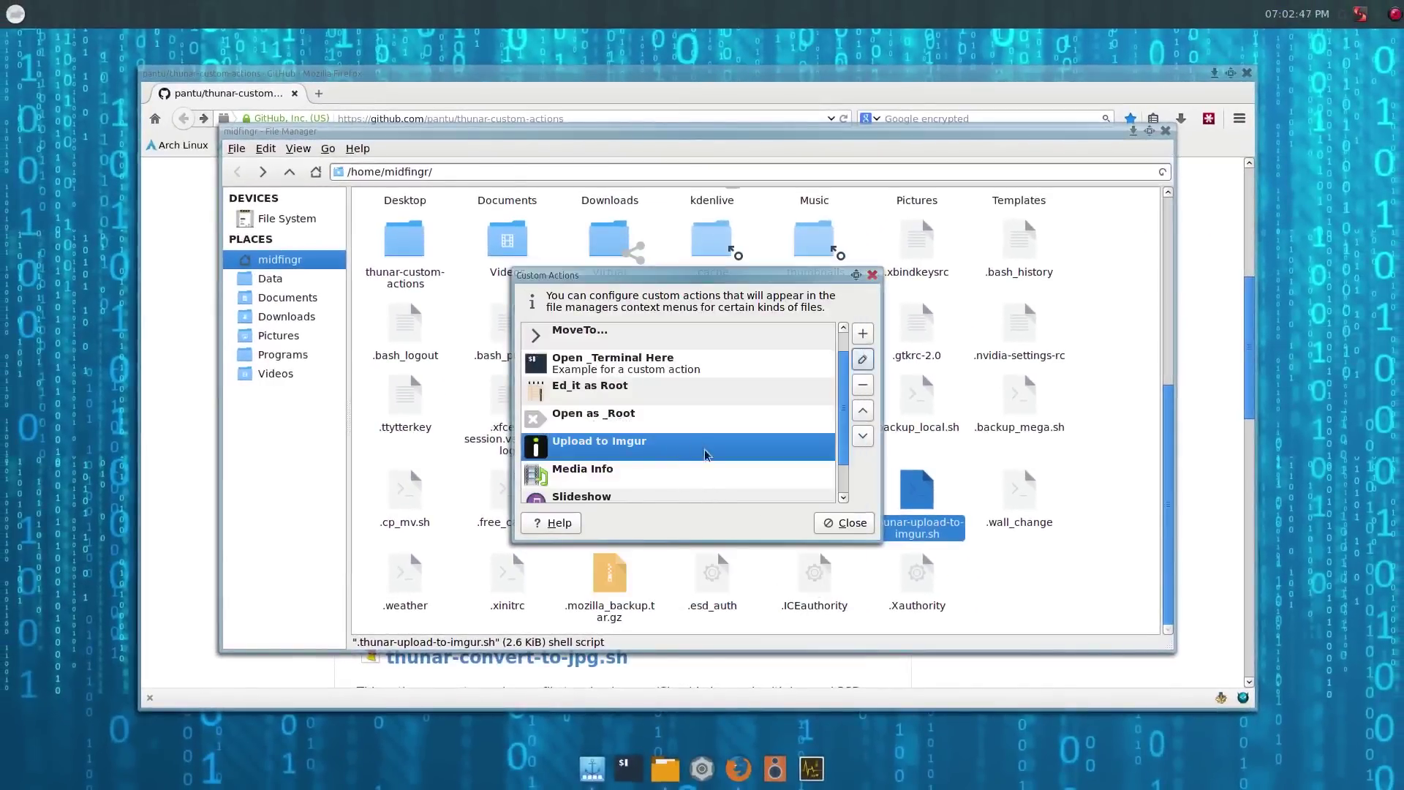
pyautogui.click(843, 522)
pyautogui.click(1062, 574)
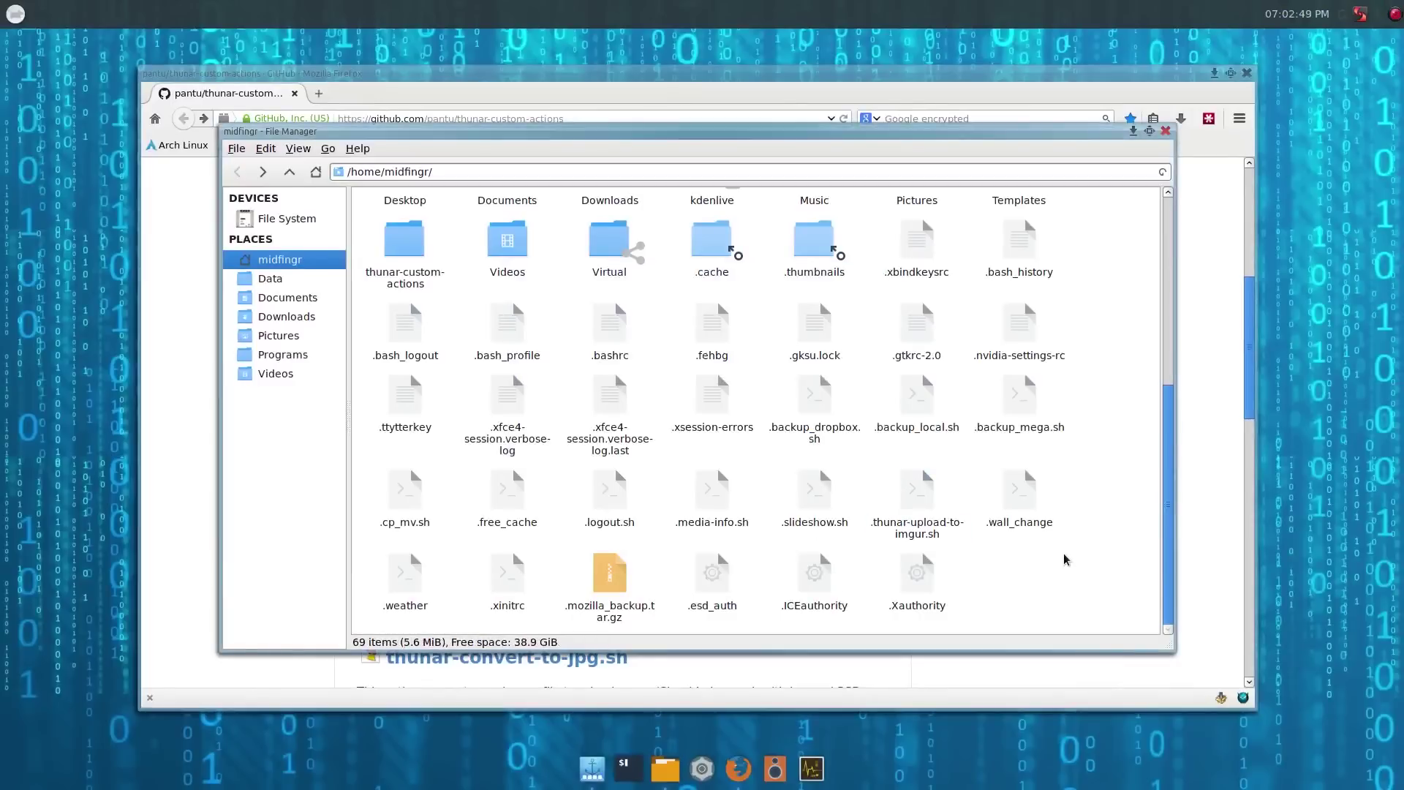
# Hide hidden files again and open the Pictures folder.
pyautogui.hotkey('ctrl', 'h')
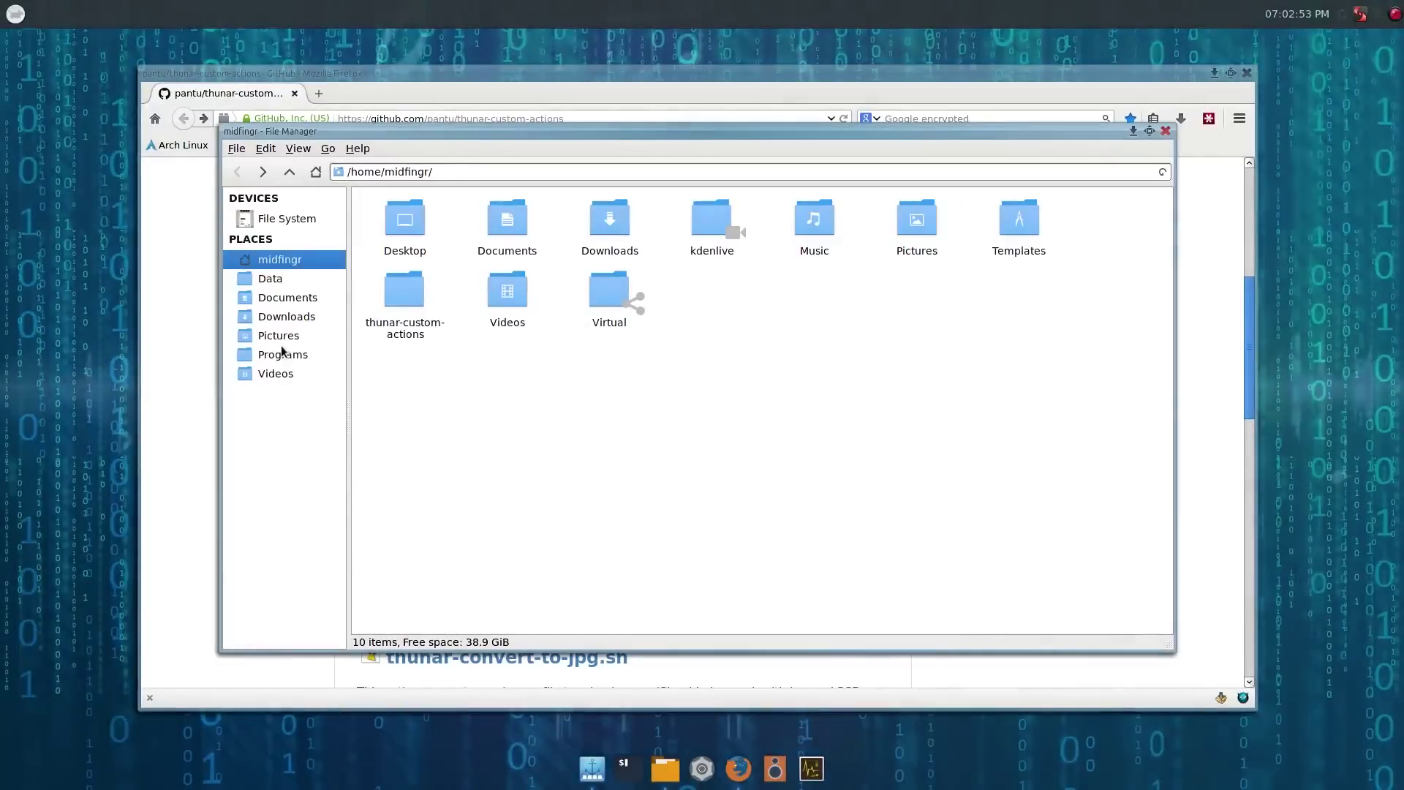
pyautogui.click(274, 336)
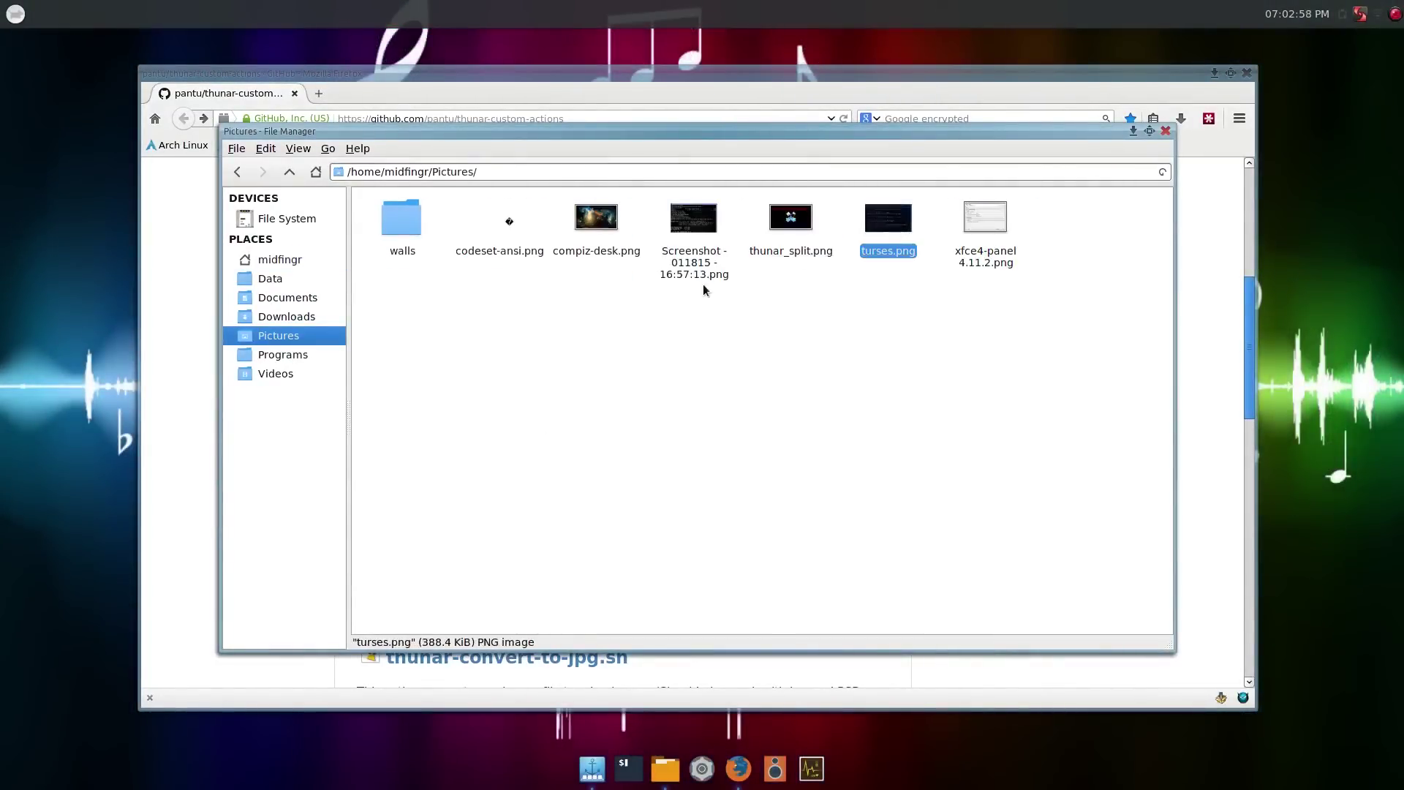
pyautogui.click(682, 344)
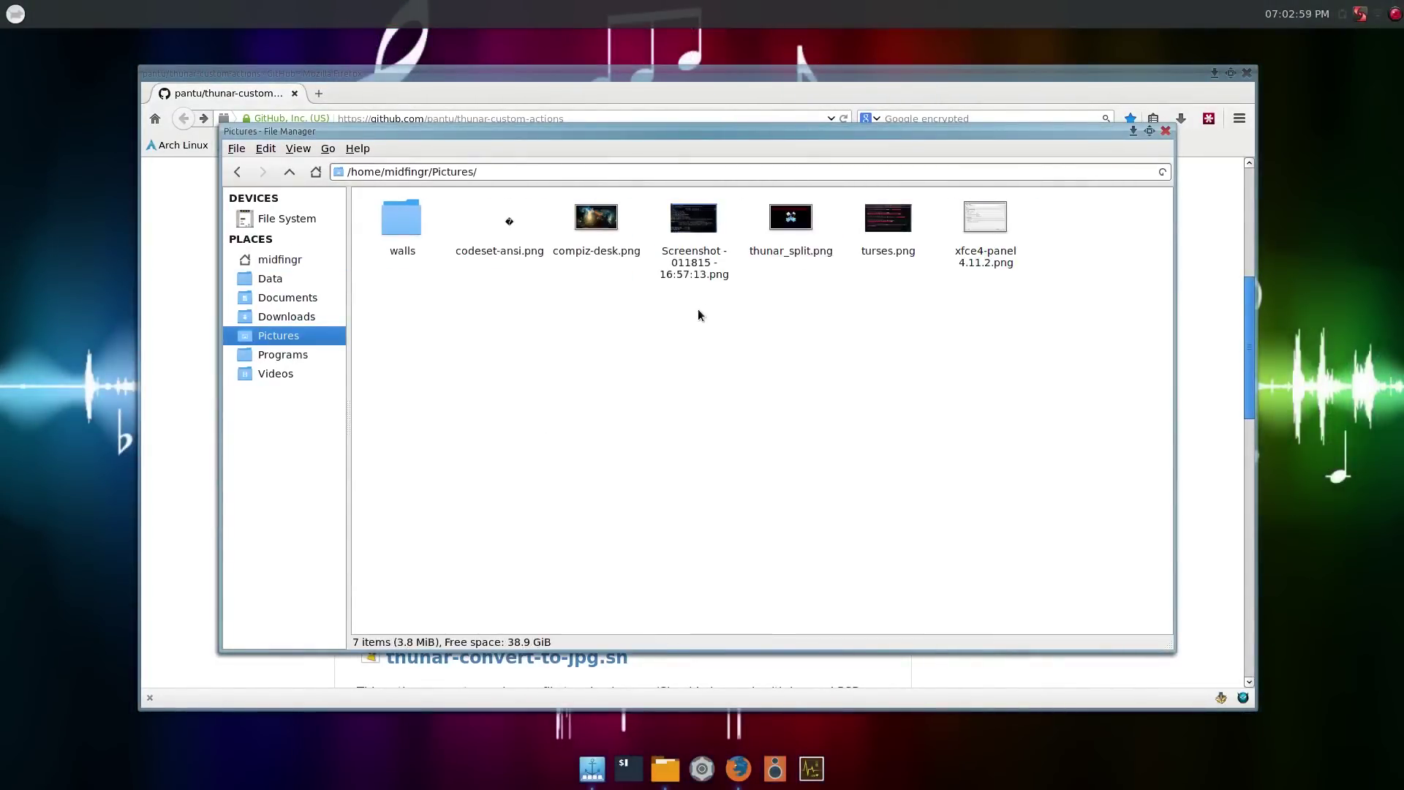
# Upload the Screenshot file to imgur using the Upload to Imgur context action.
pyautogui.rightClick(691, 279)
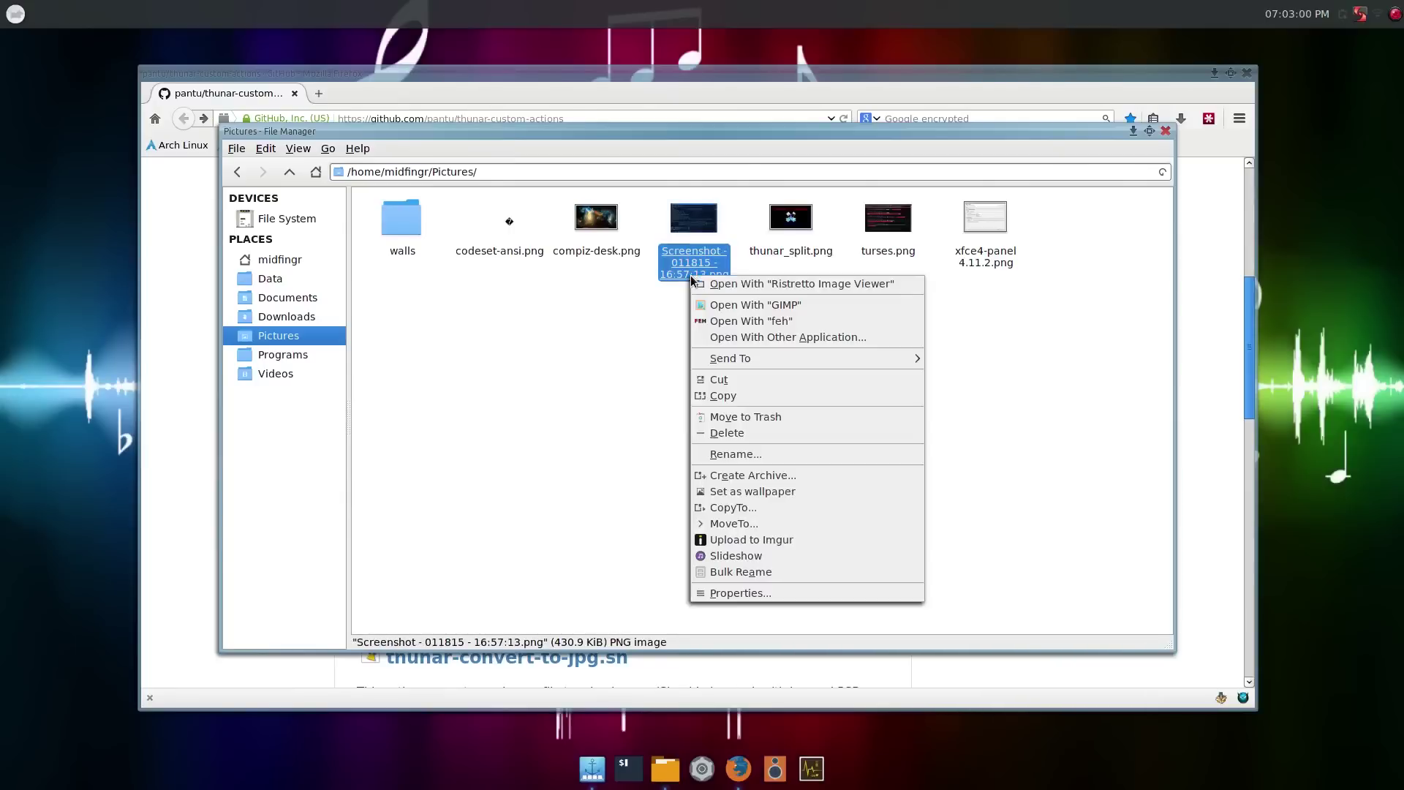
pyautogui.click(780, 551)
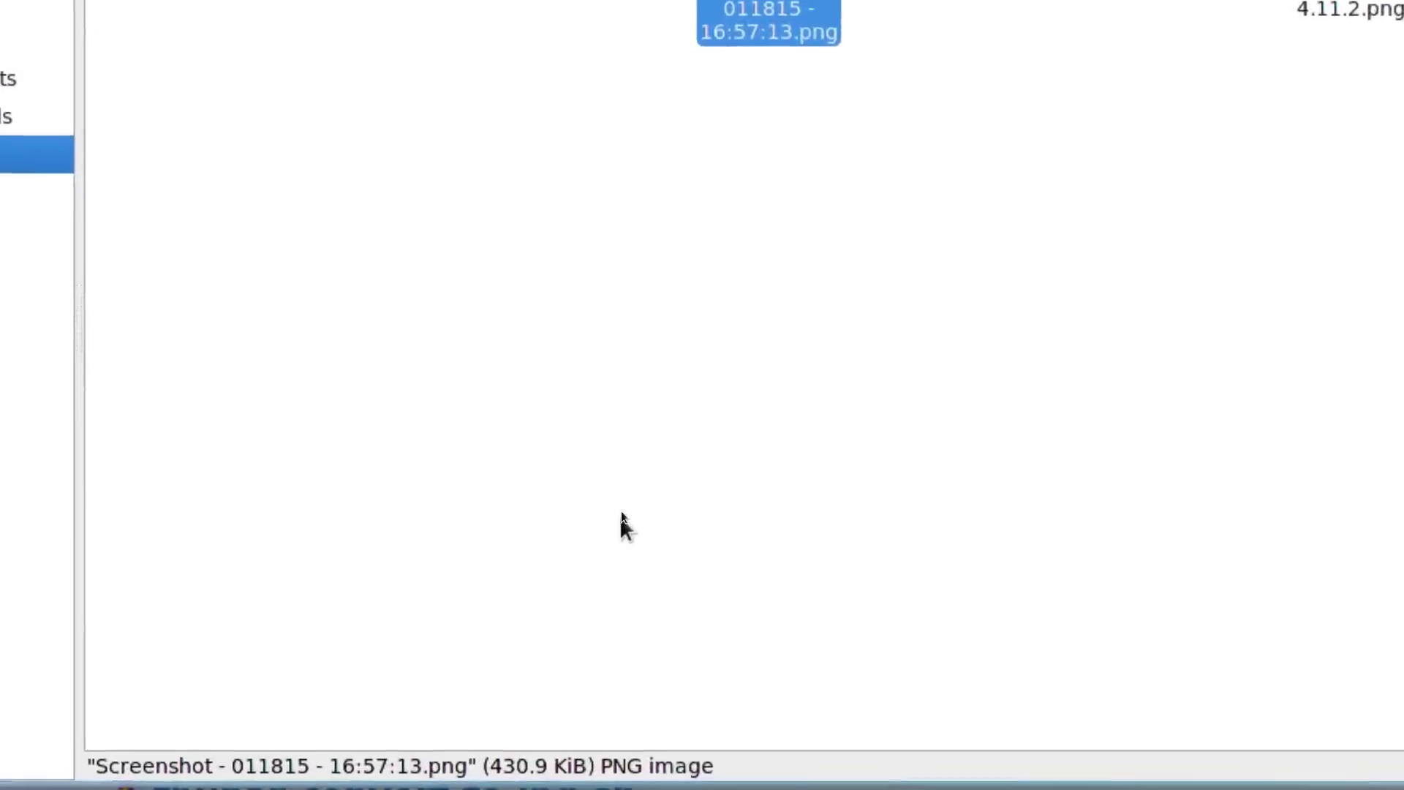
pyautogui.rightClick(720, 145)
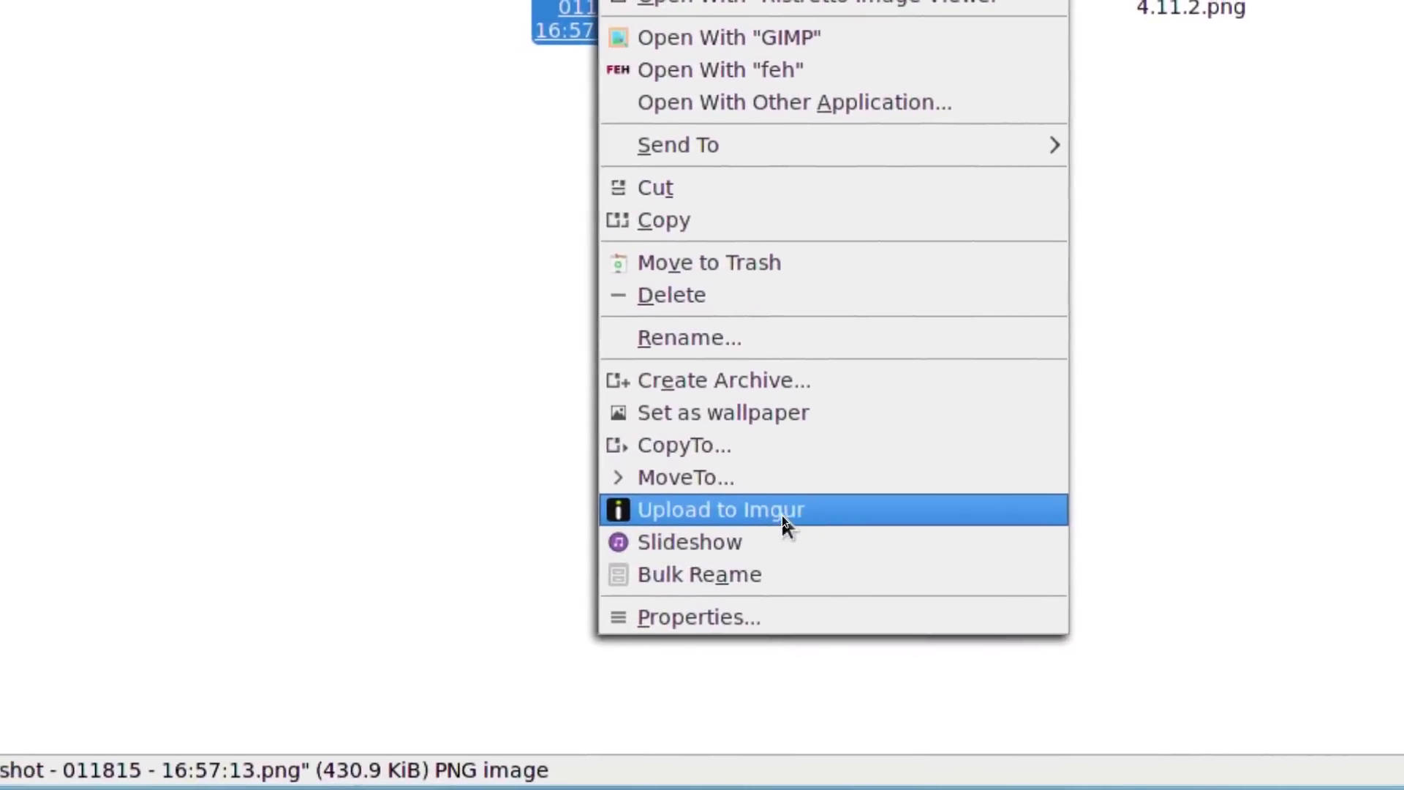
pyautogui.click(783, 512)
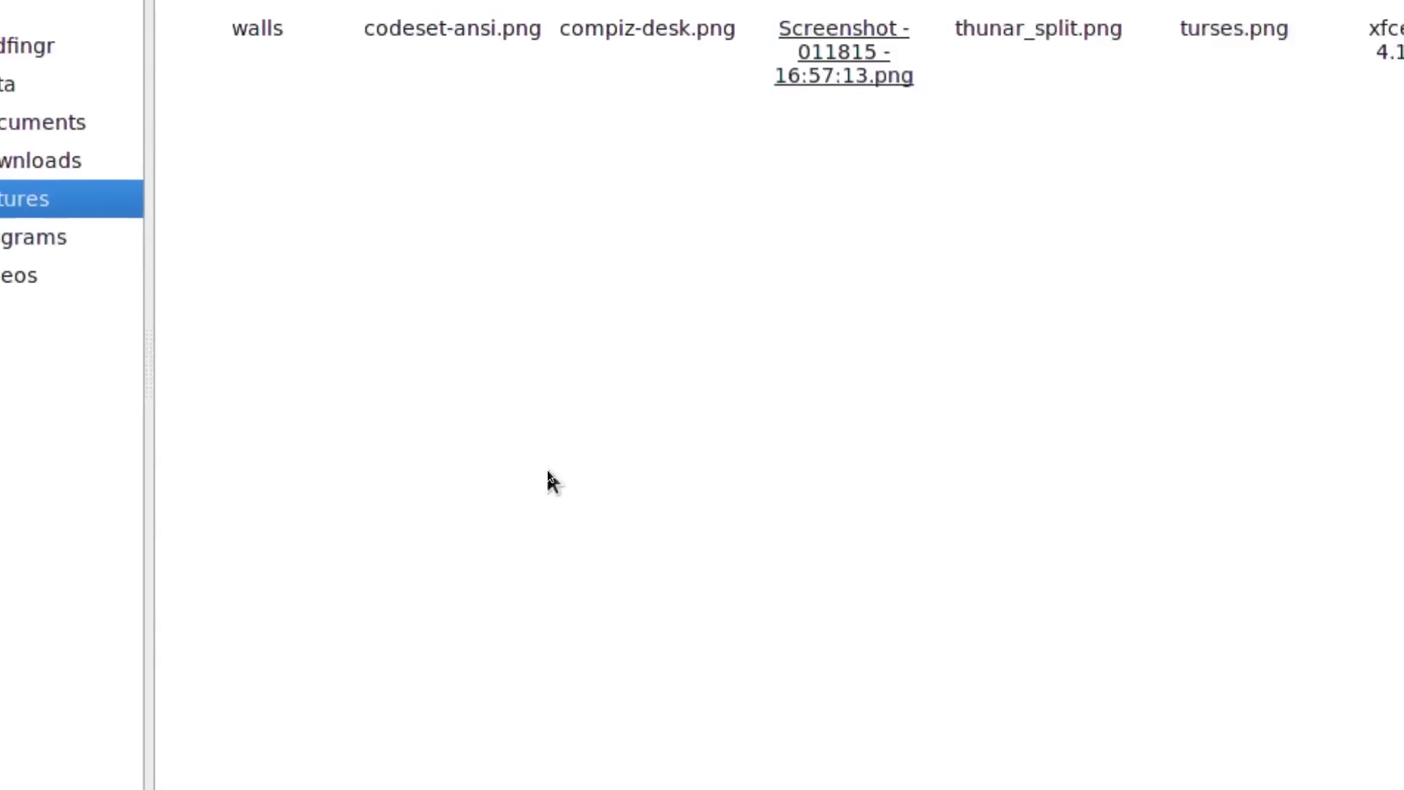
pyautogui.rightClick(686, 276)
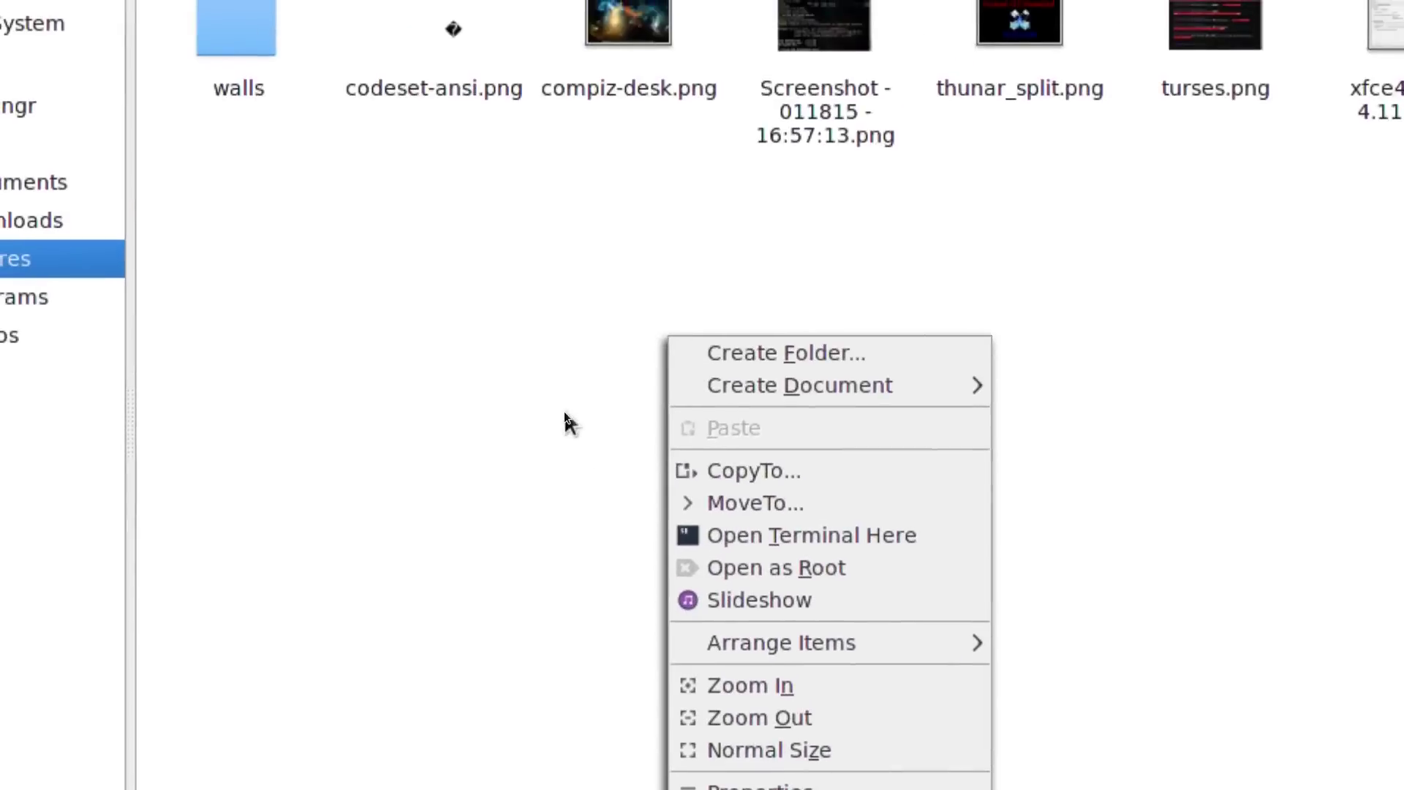
pyautogui.click(566, 420)
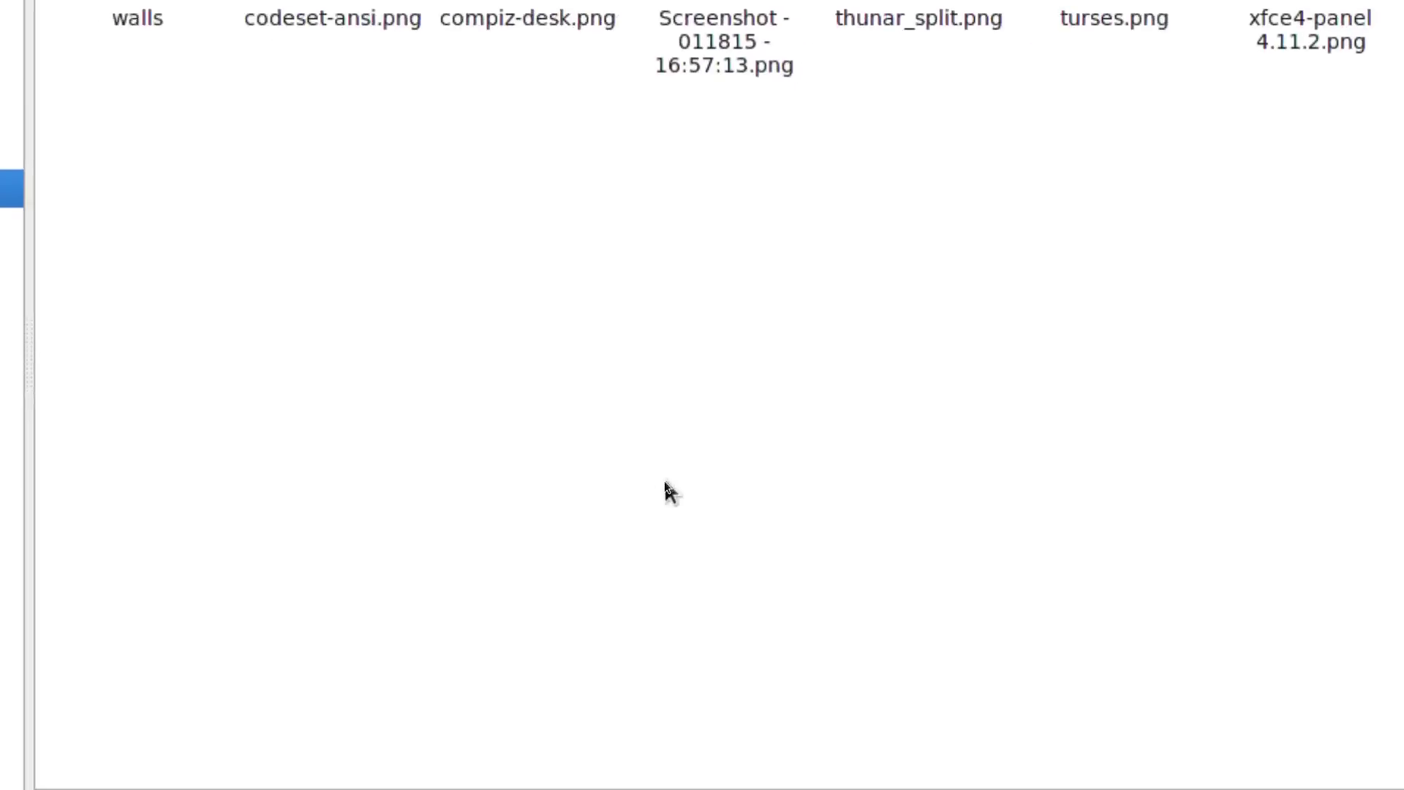
pyautogui.rightClick(815, 121)
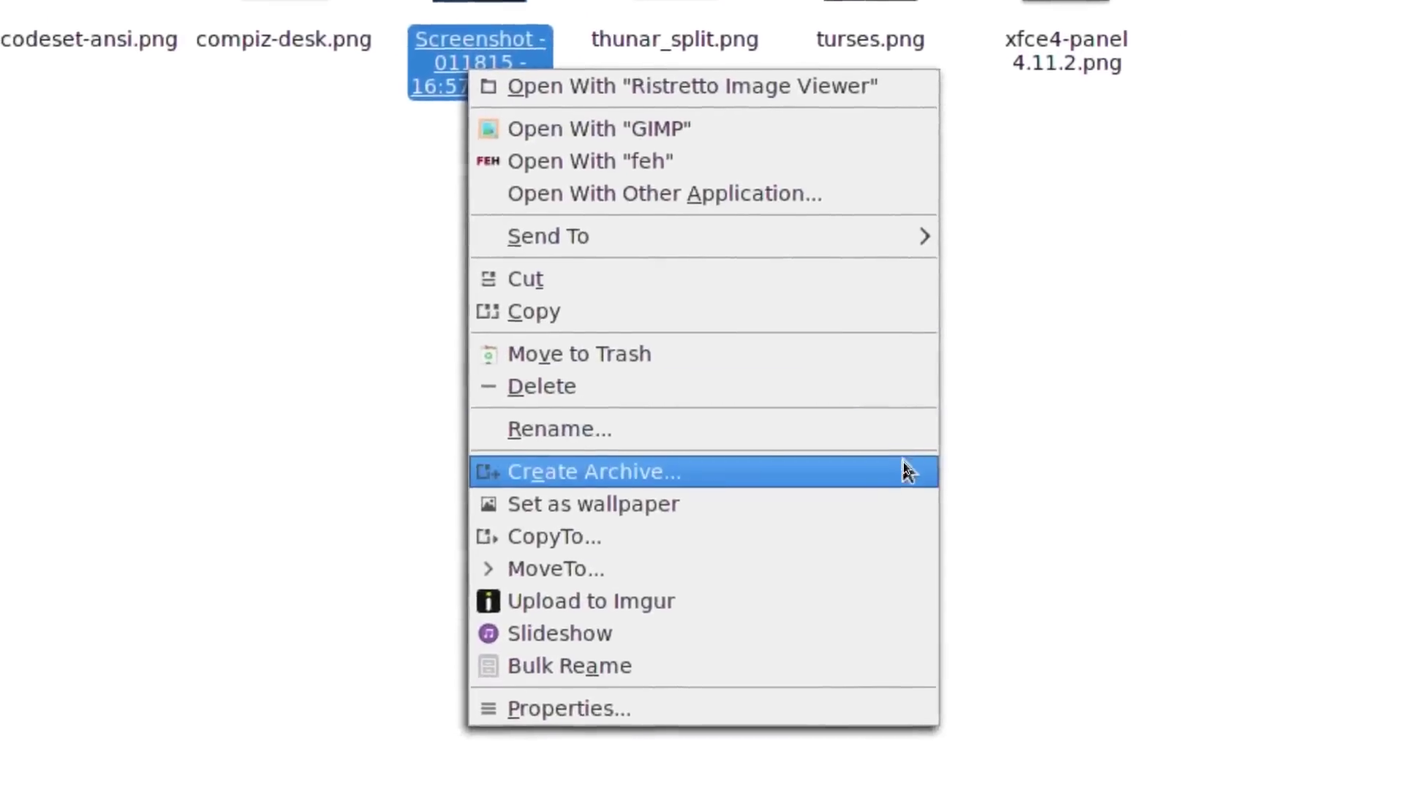
pyautogui.click(870, 535)
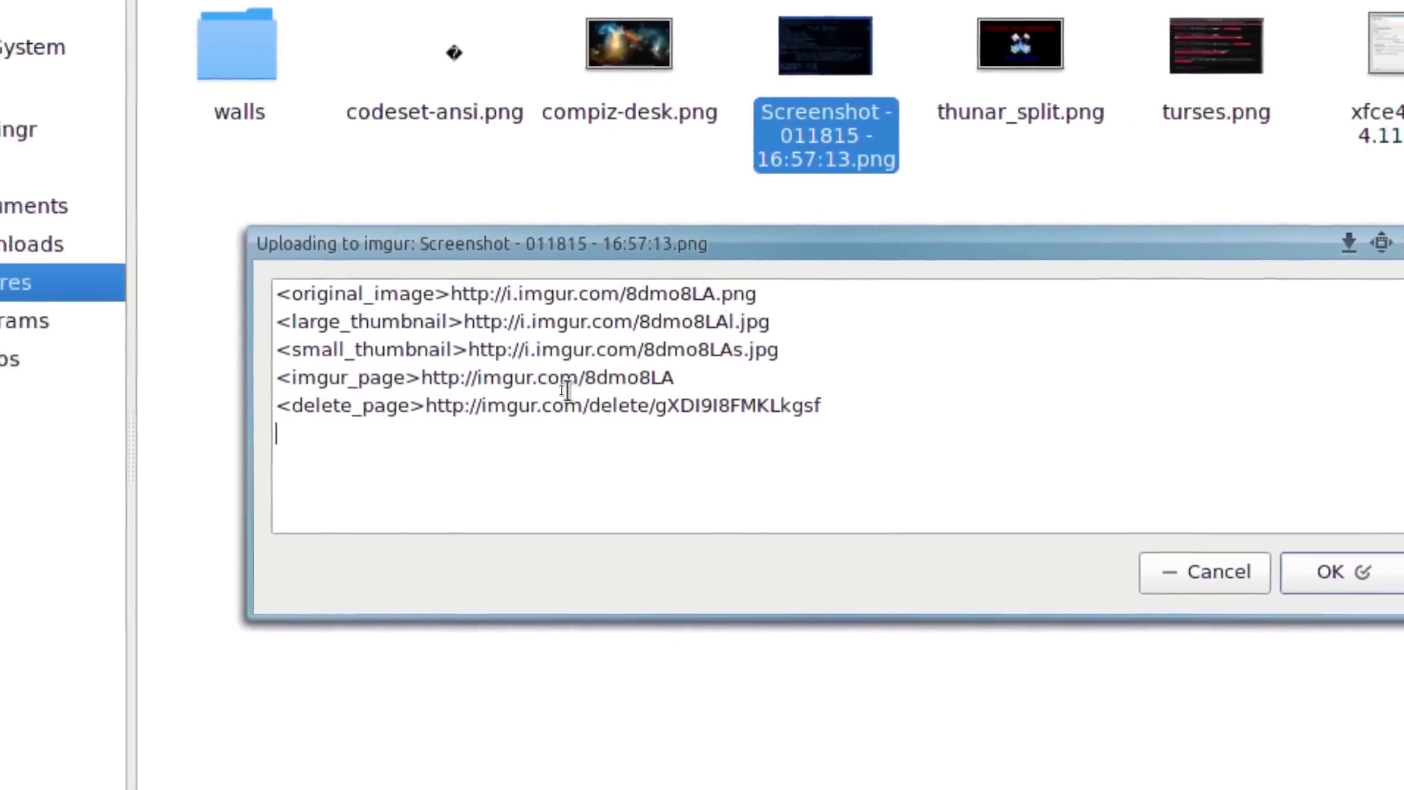
# Select the five lines of imgur upload links in the results window, then clear the selection.
pyautogui.moveTo(877, 433); pyautogui.dragTo(772, 435)
pyautogui.moveTo(649, 398); pyautogui.dragTo(191, 270)
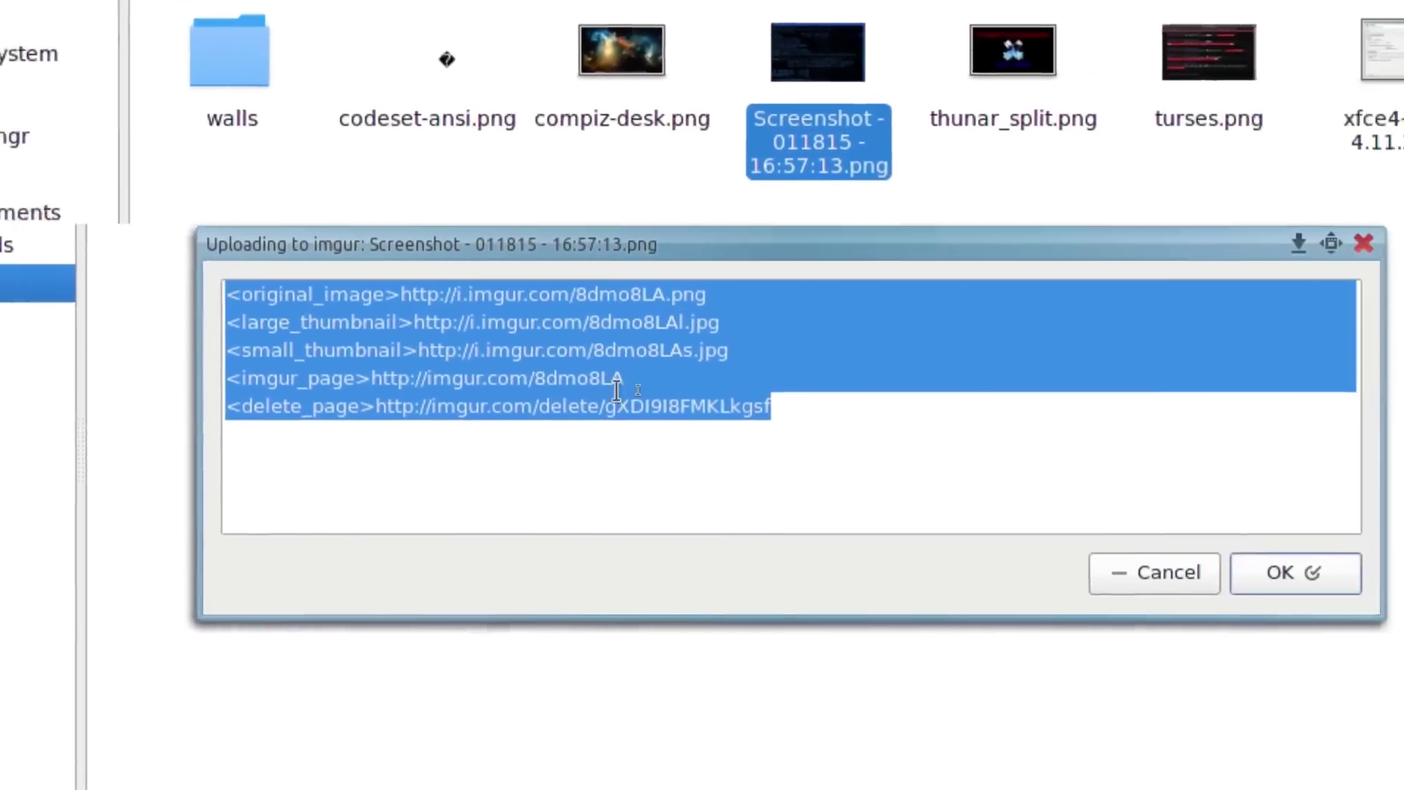
pyautogui.click(602, 377)
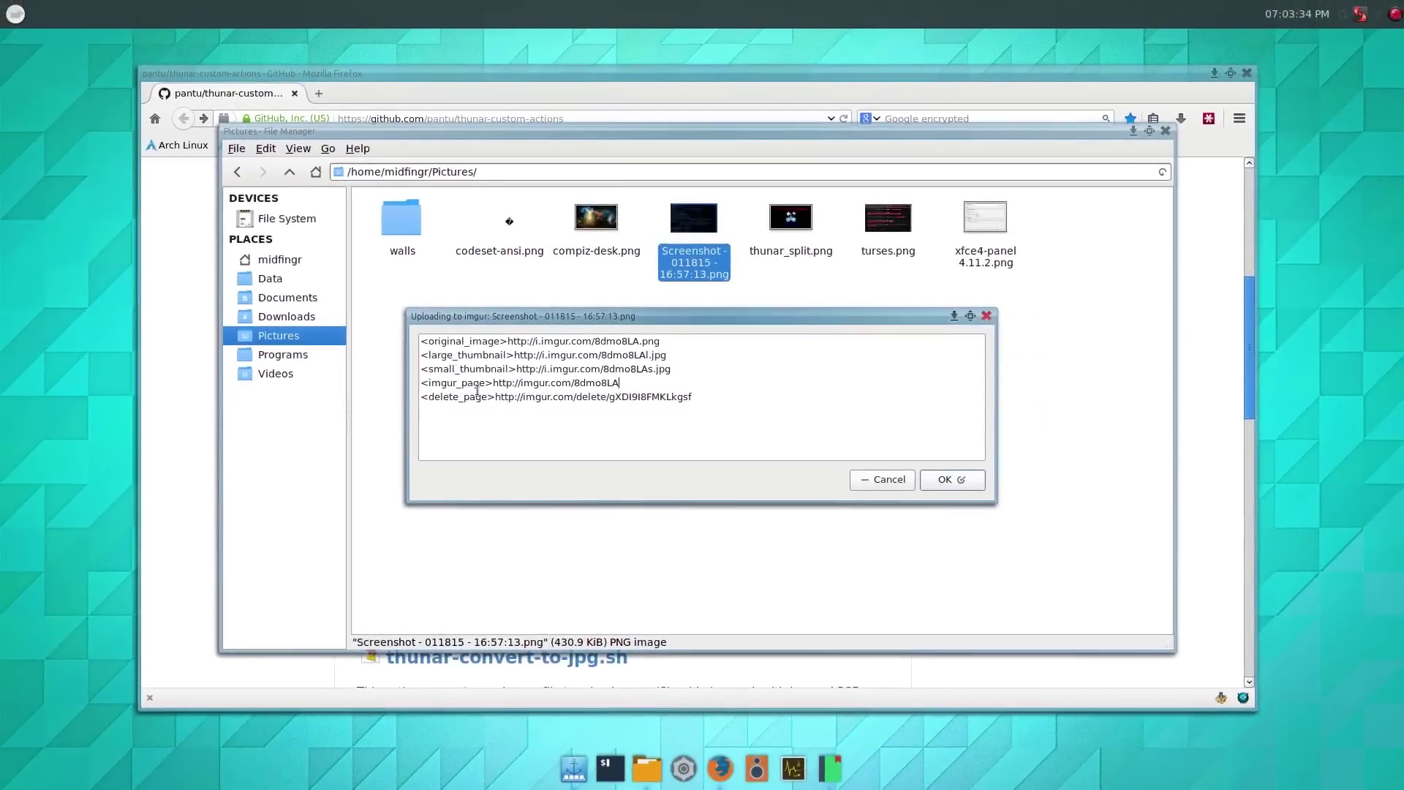
# Copy the imgur page link, load imgur.com/8dmo8LA in Firefox, and view the full-size PNG.
pyautogui.rightClick(610, 383)
pyautogui.click(623, 405)
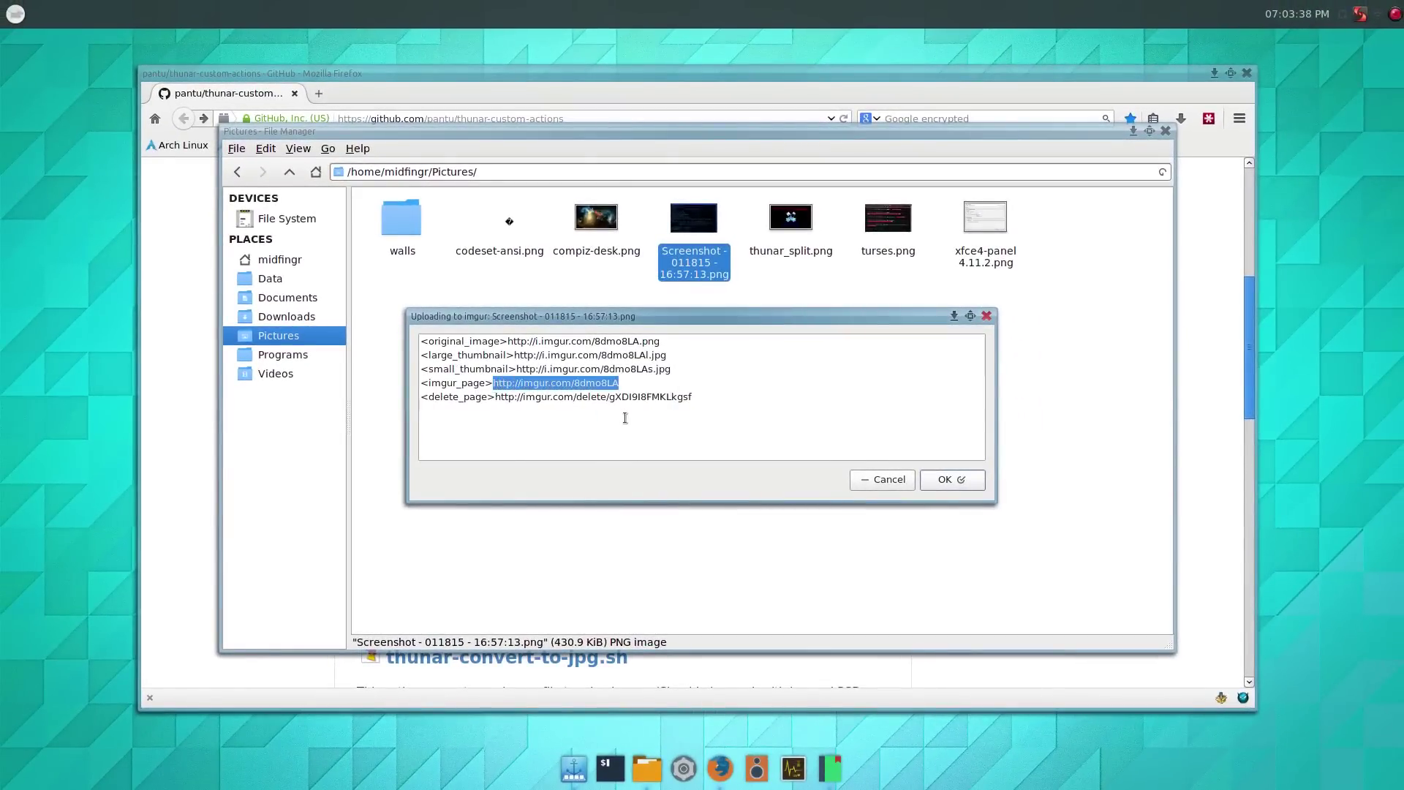
pyautogui.click(720, 767)
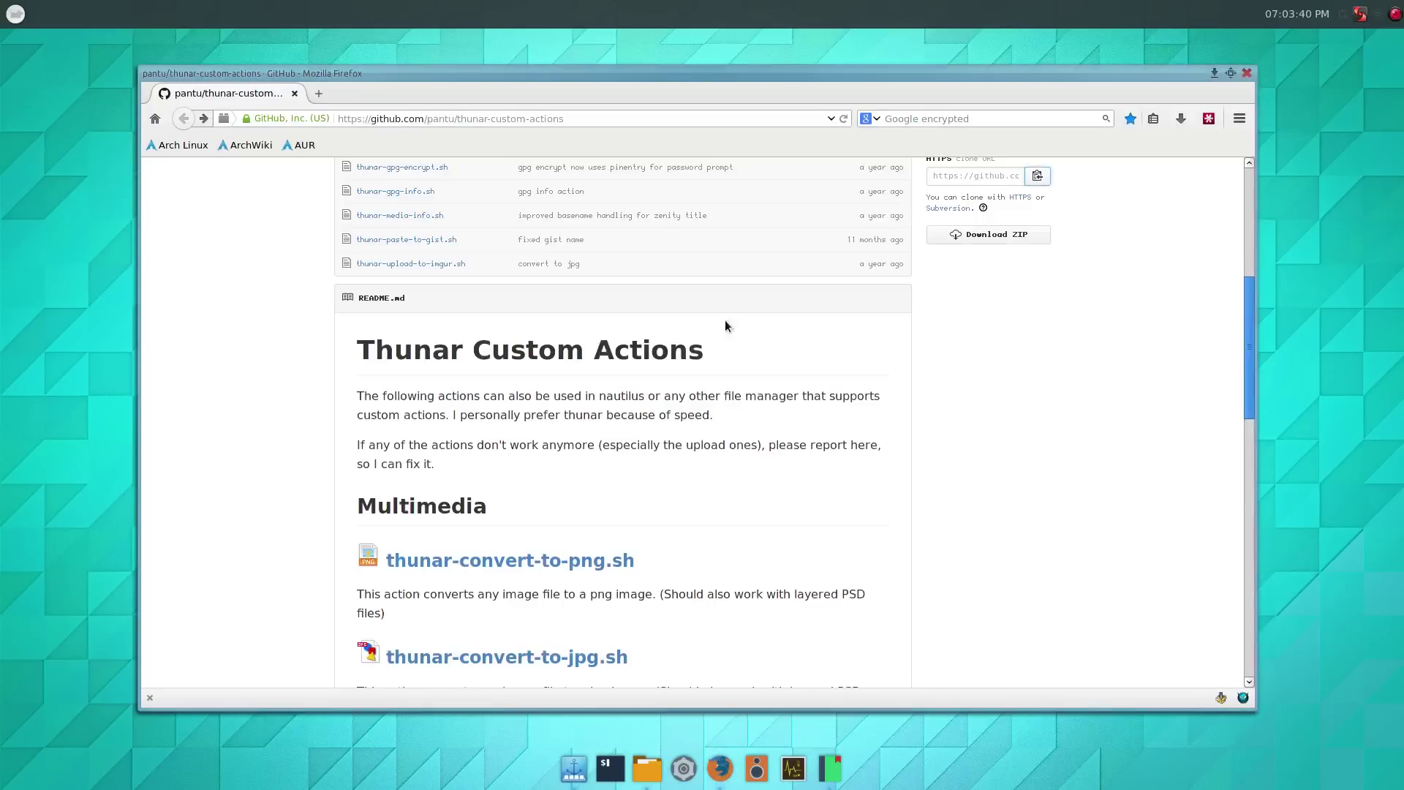
pyautogui.click(595, 125)
pyautogui.hotkey('ctrl', 'v')
pyautogui.press('Return')
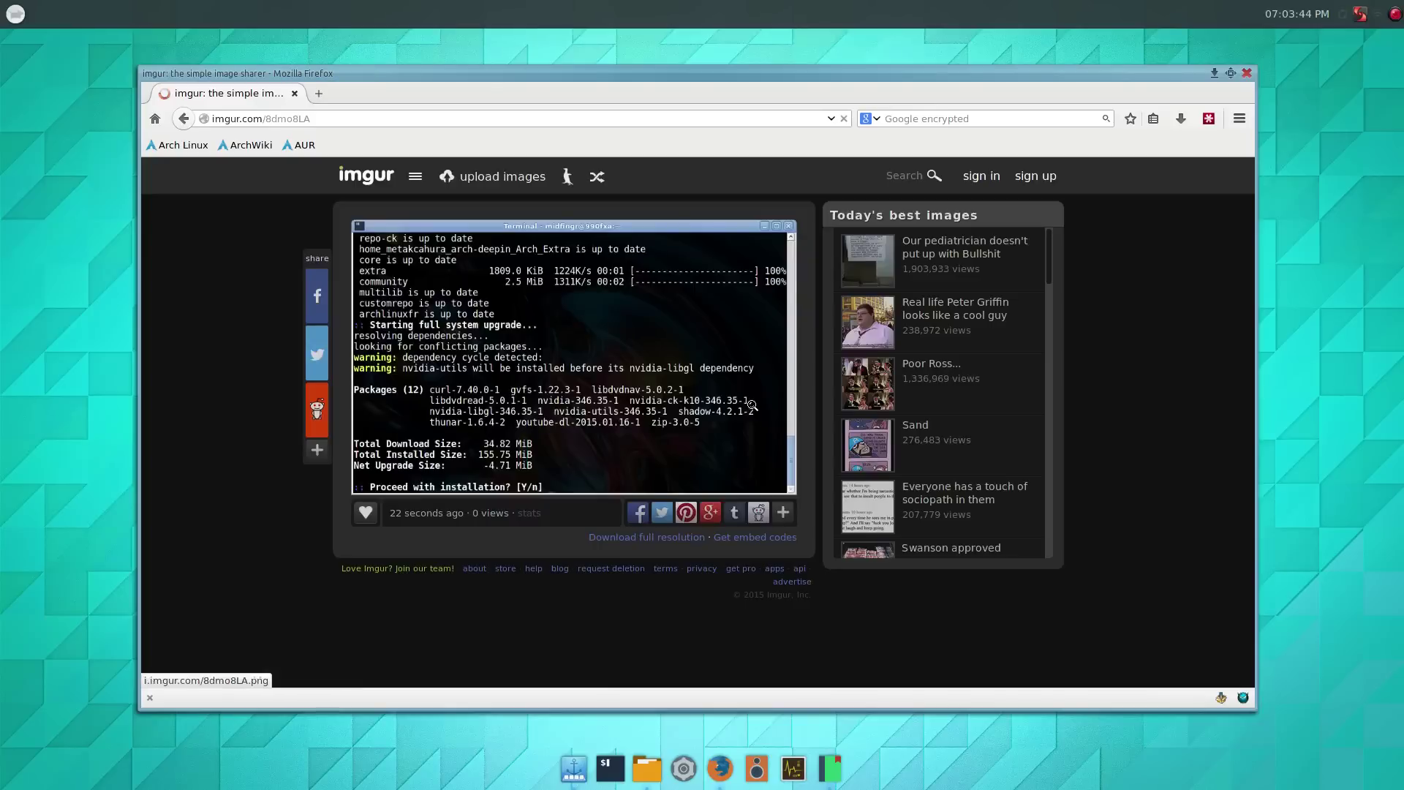
pyautogui.click(531, 383)
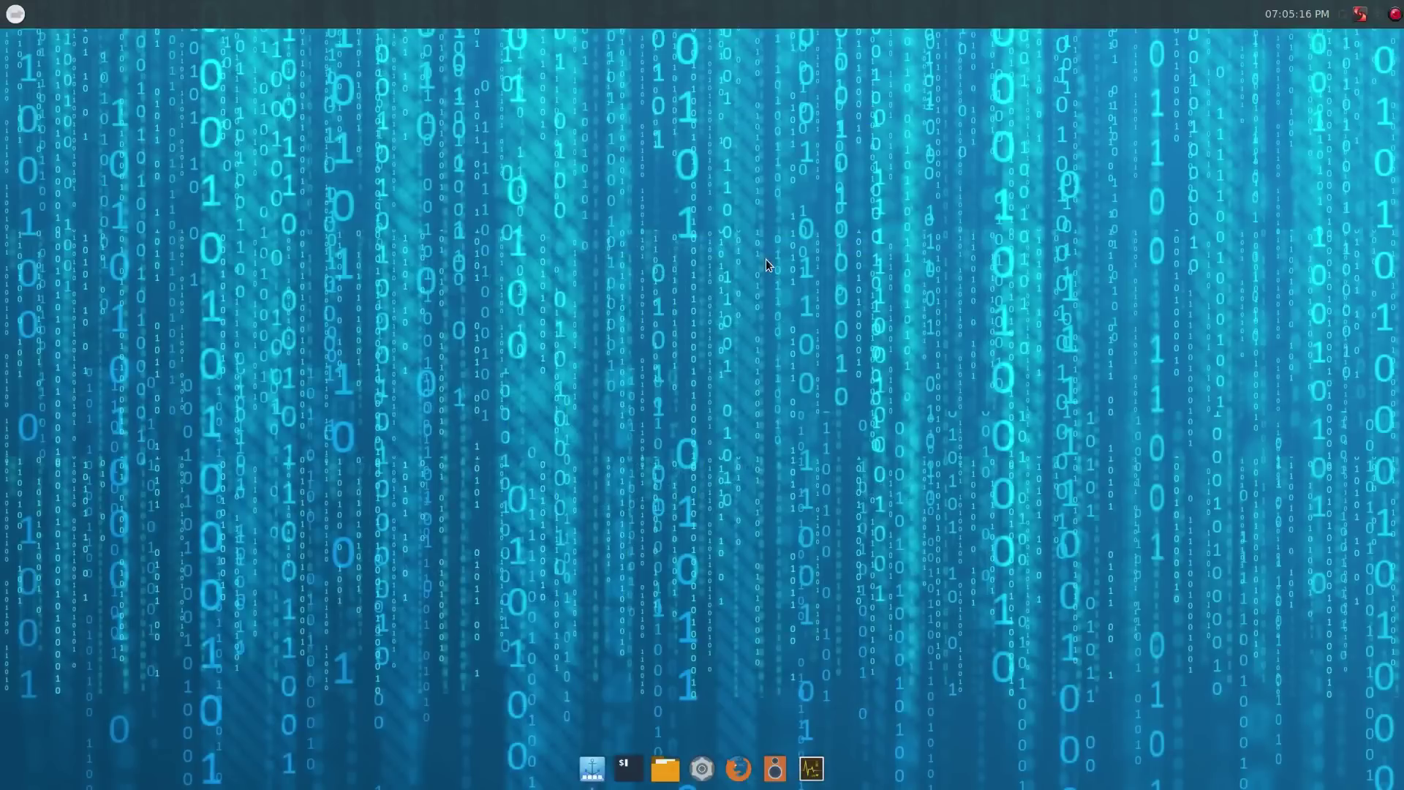
pyautogui.rightClick(766, 259)
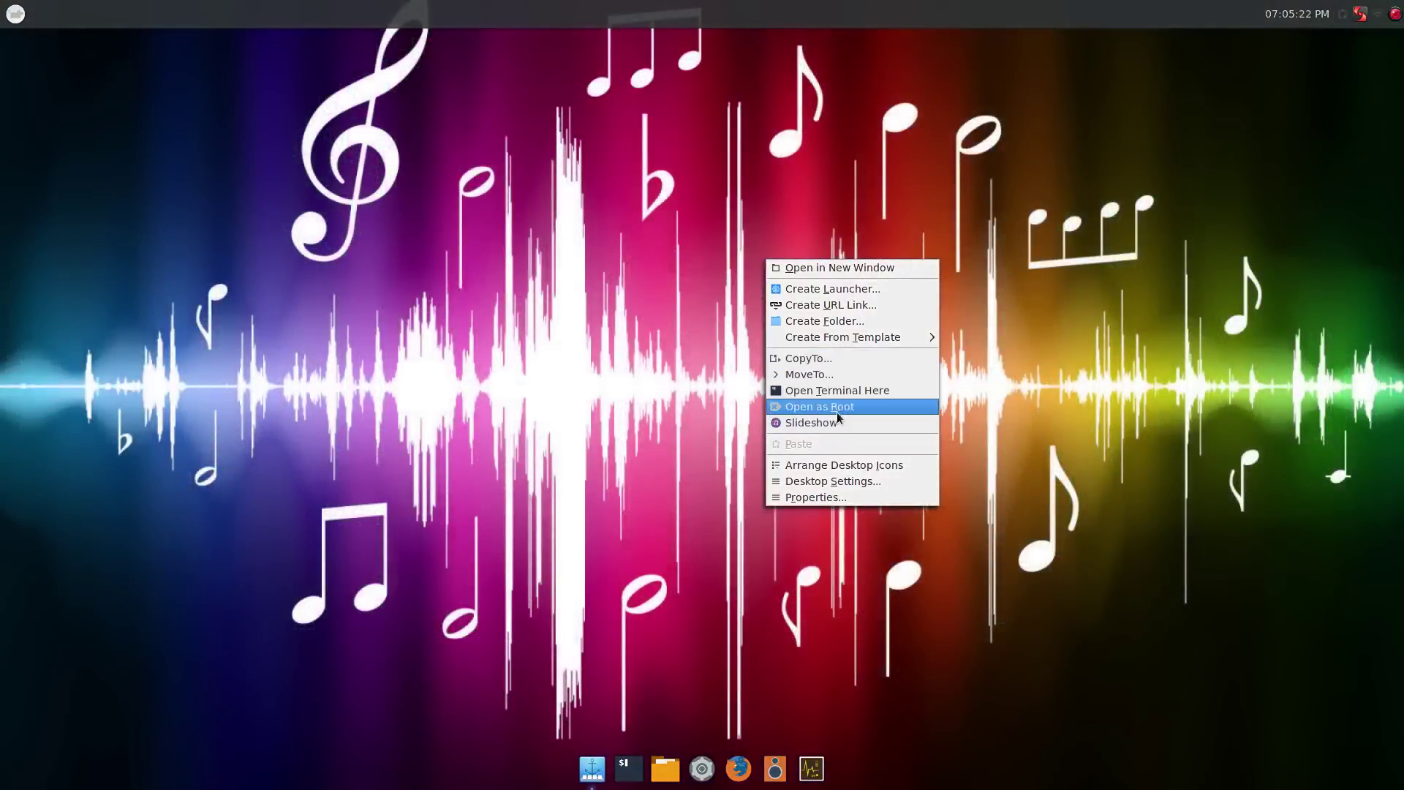
pyautogui.click(605, 484)
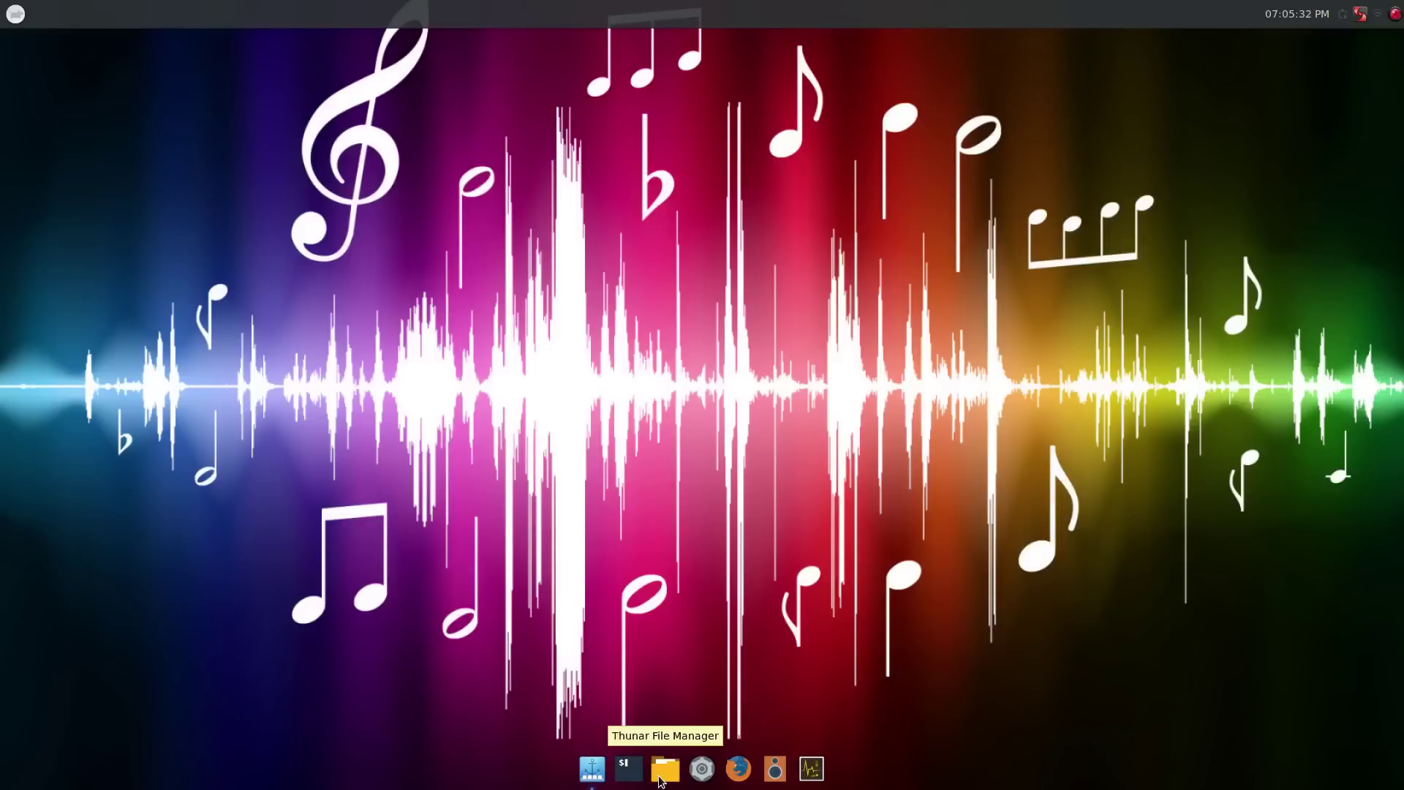
pyautogui.hotkey('ctrl', 'space')
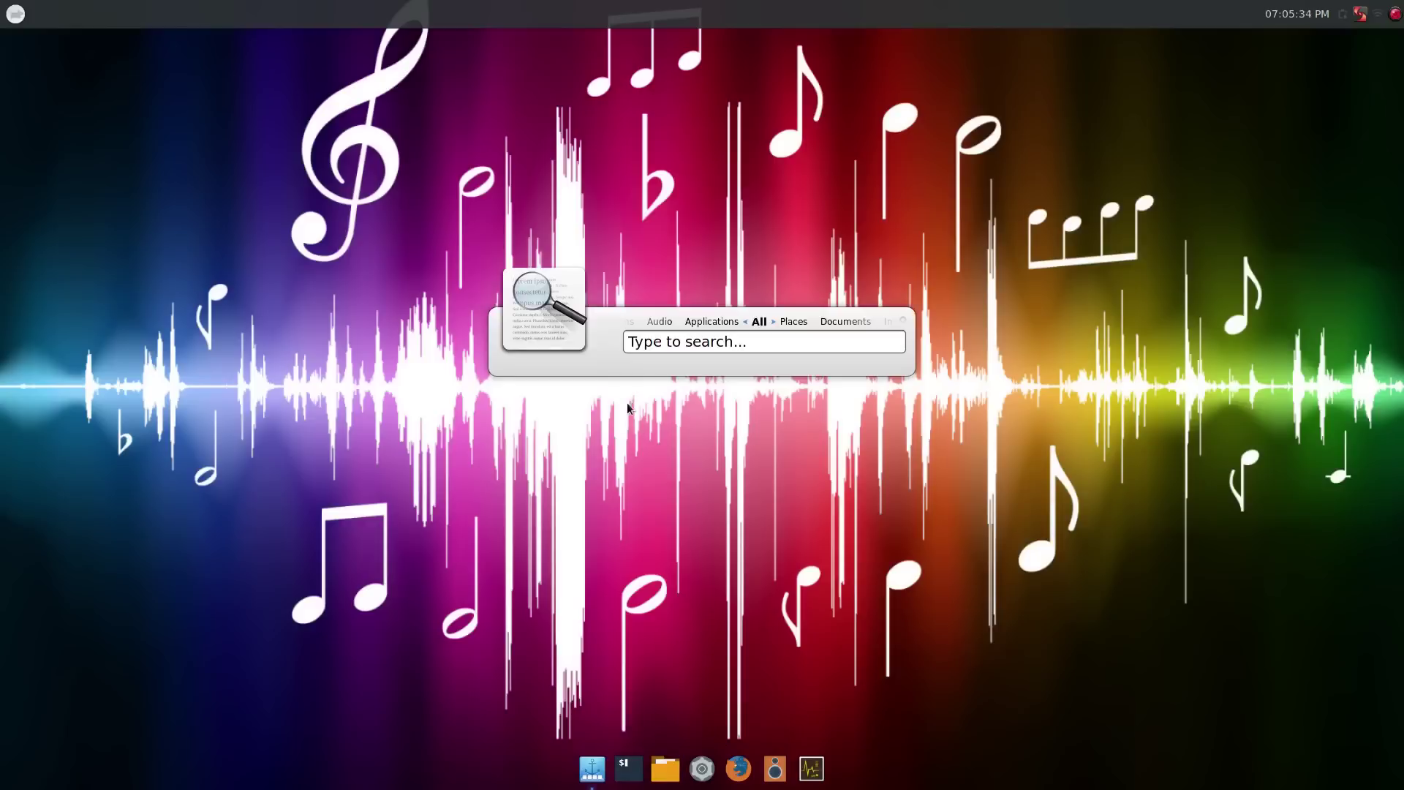
pyautogui.write('Weather')
pyautogui.press('Return')
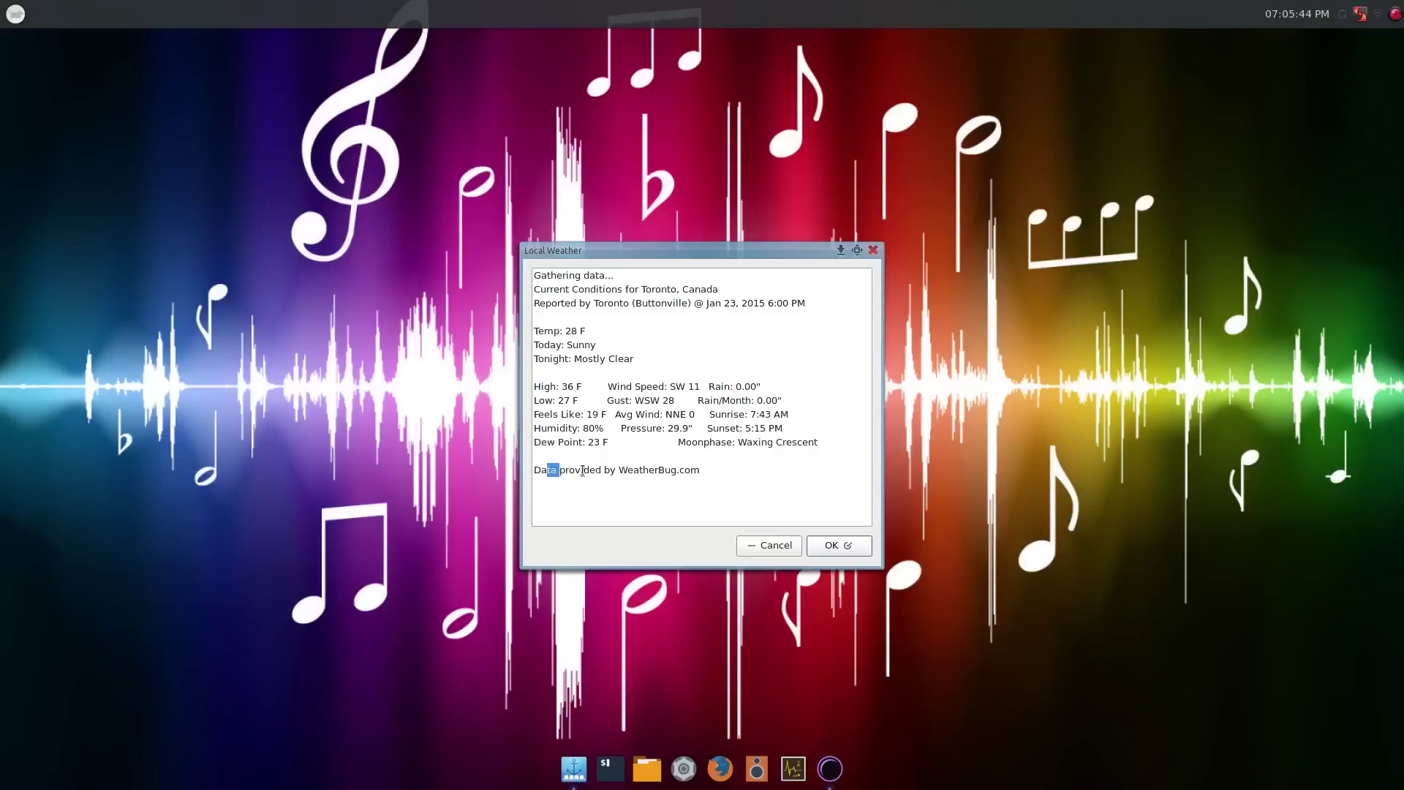
pyautogui.moveTo(583, 471); pyautogui.dragTo(715, 476)
pyautogui.click(713, 476)
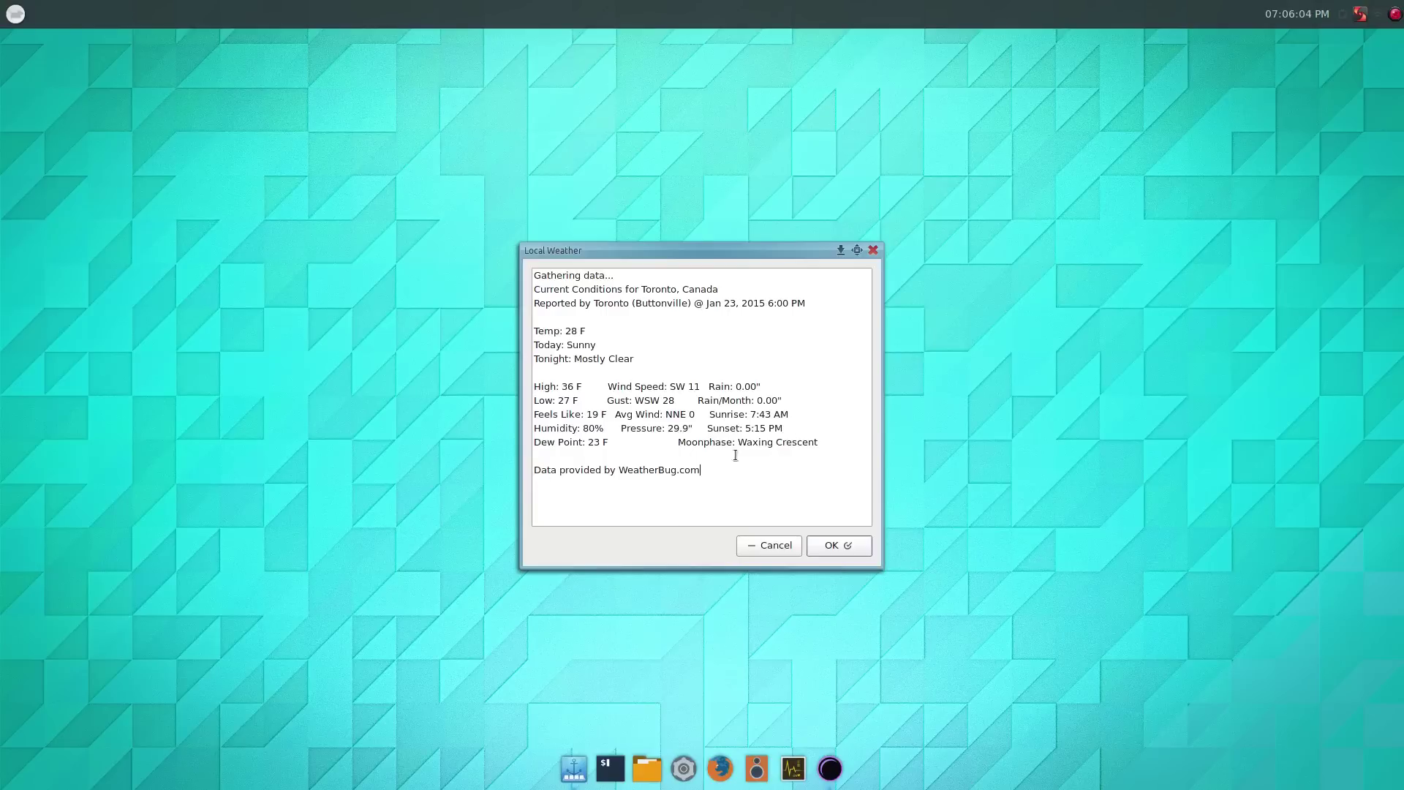
# Close the weather report and restart the file manager on the home folder.
pyautogui.click(836, 550)
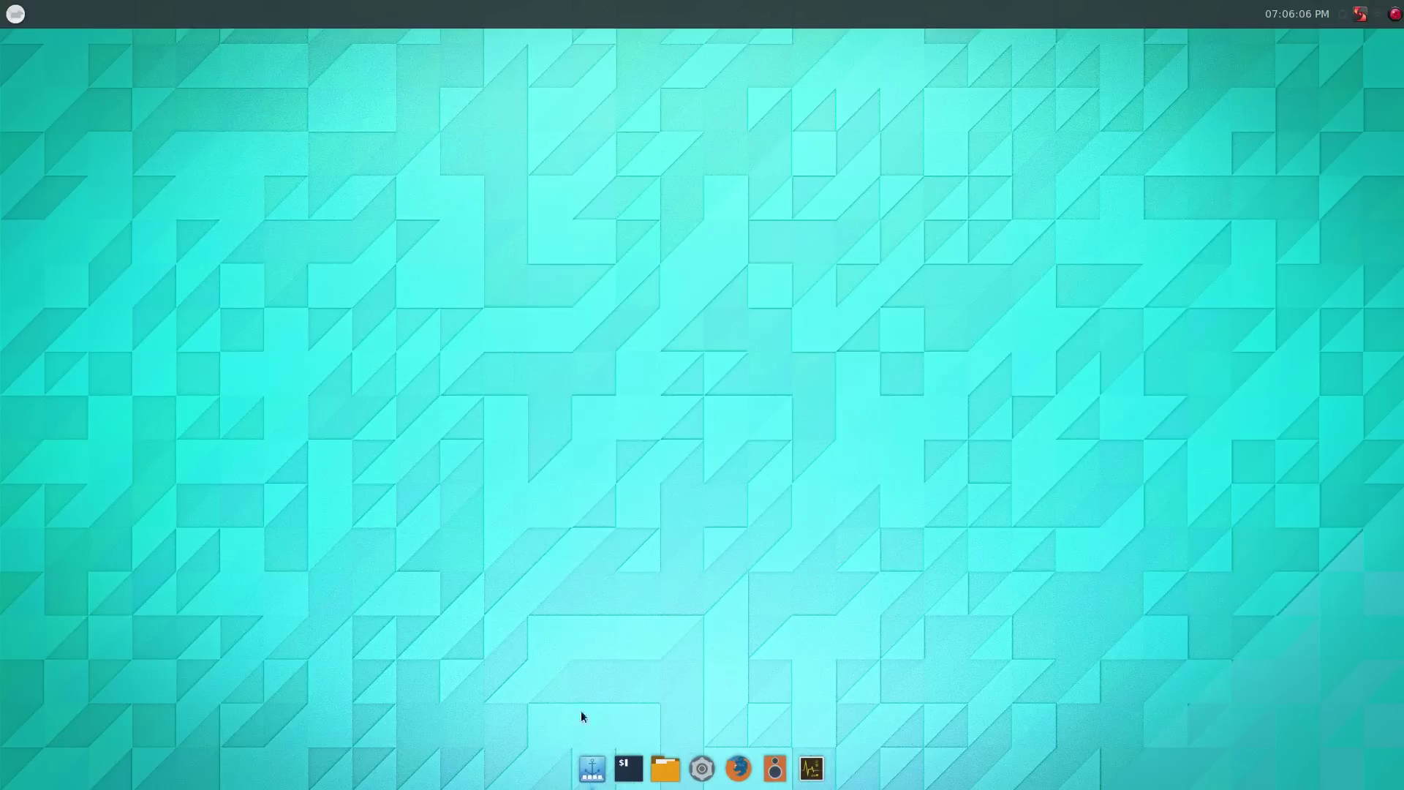
pyautogui.click(667, 769)
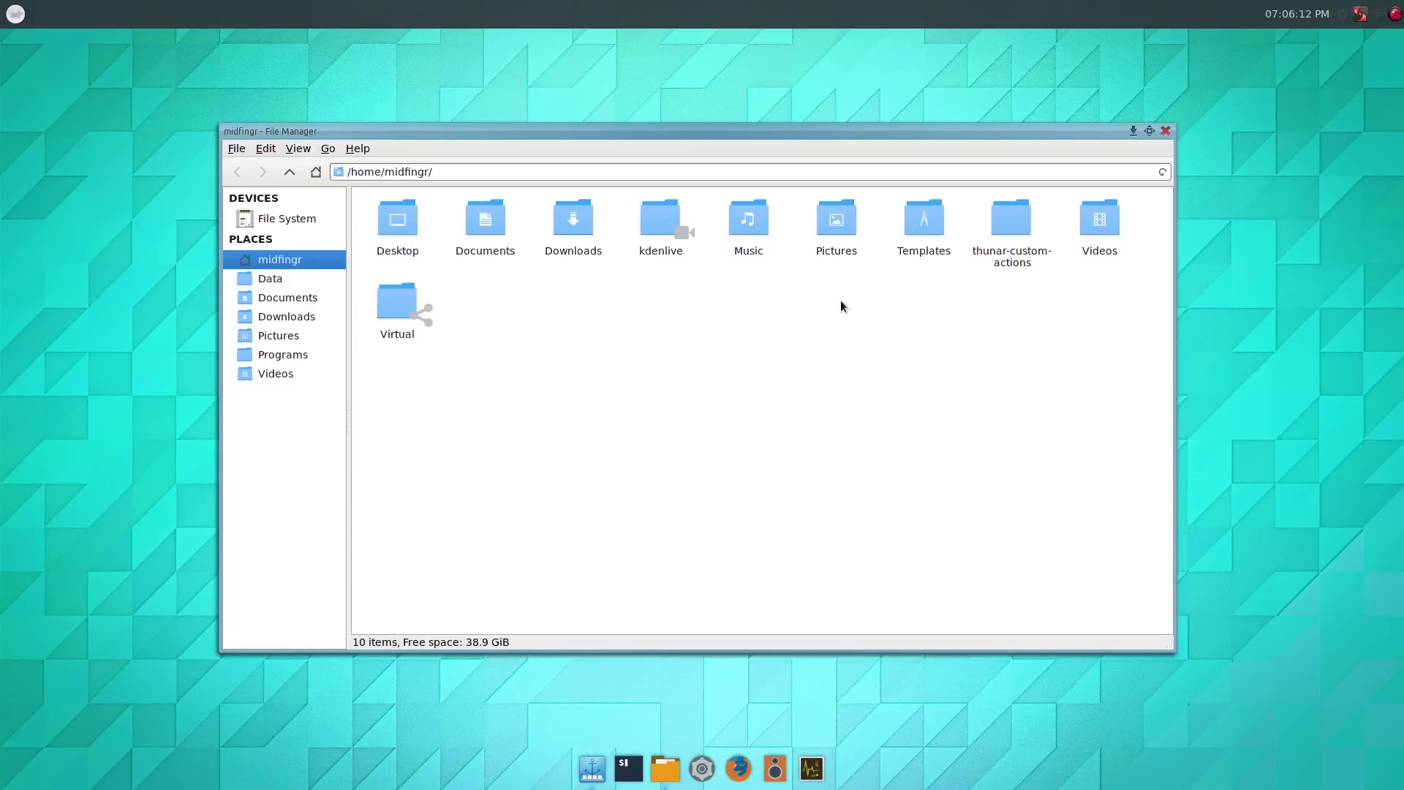
pyautogui.click(1165, 130)
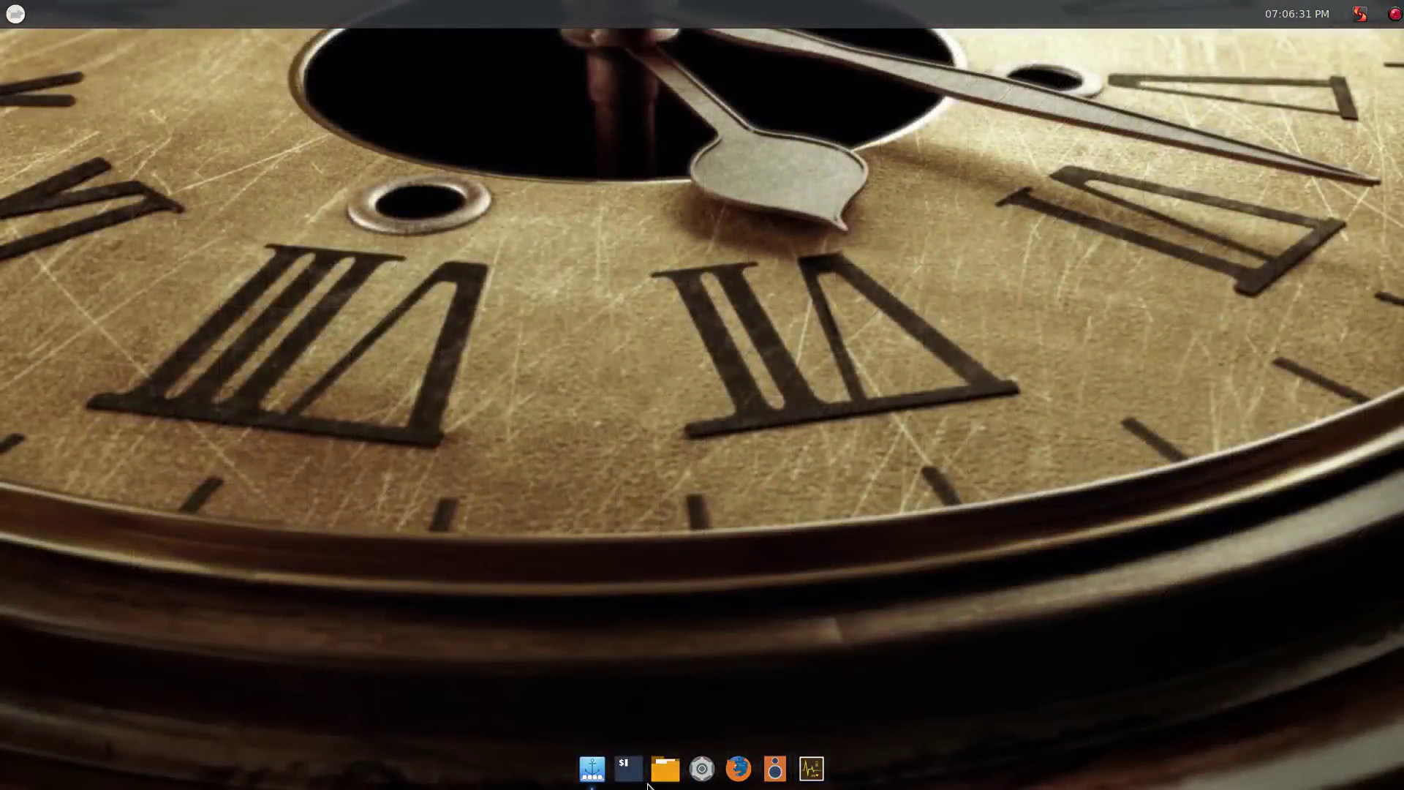
pyautogui.click(665, 768)
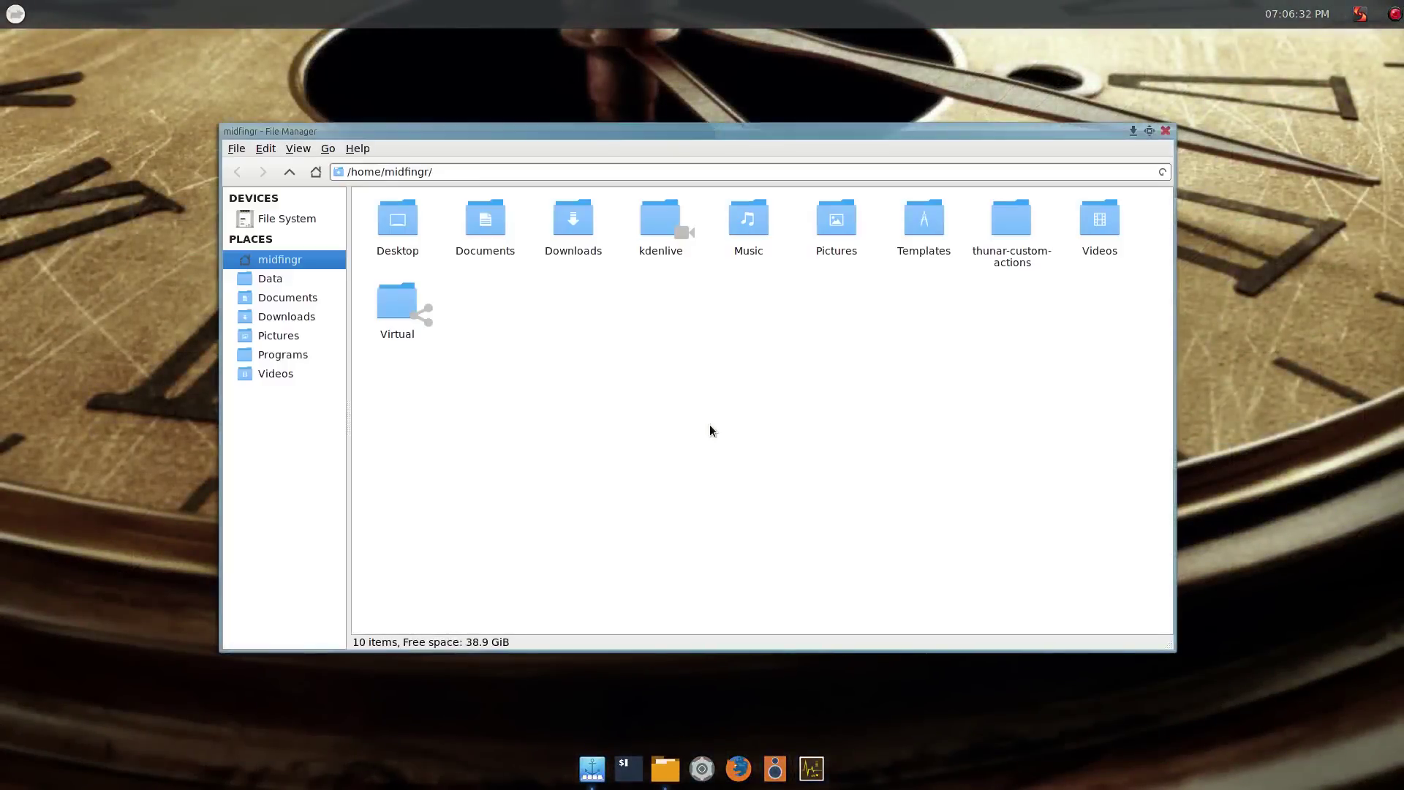
# View Pictures with enlarged thumbnails, return home, toggle list and icon views, and restore normal icon size.
pyautogui.doubleClick(834, 219)
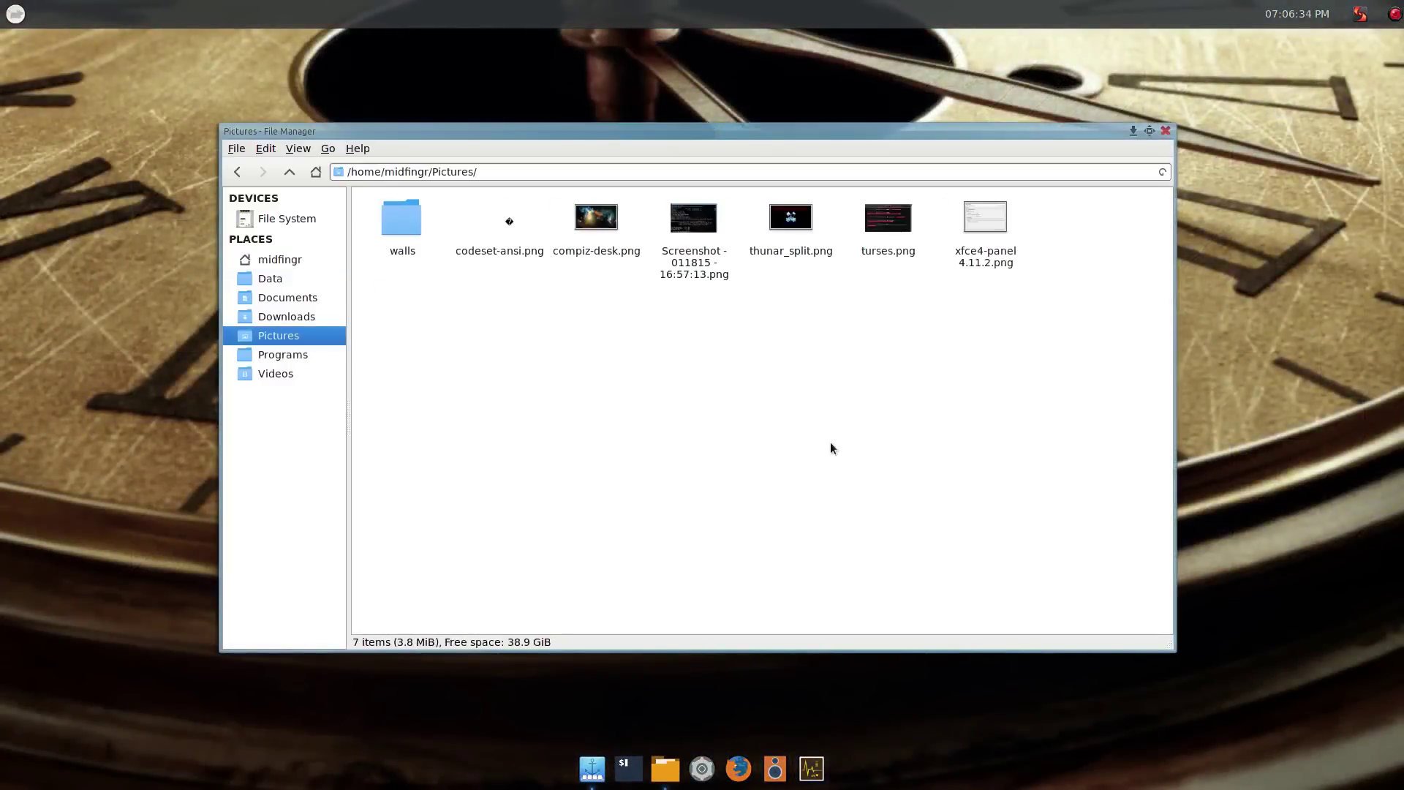
pyautogui.hotkey('ctrl', '+')
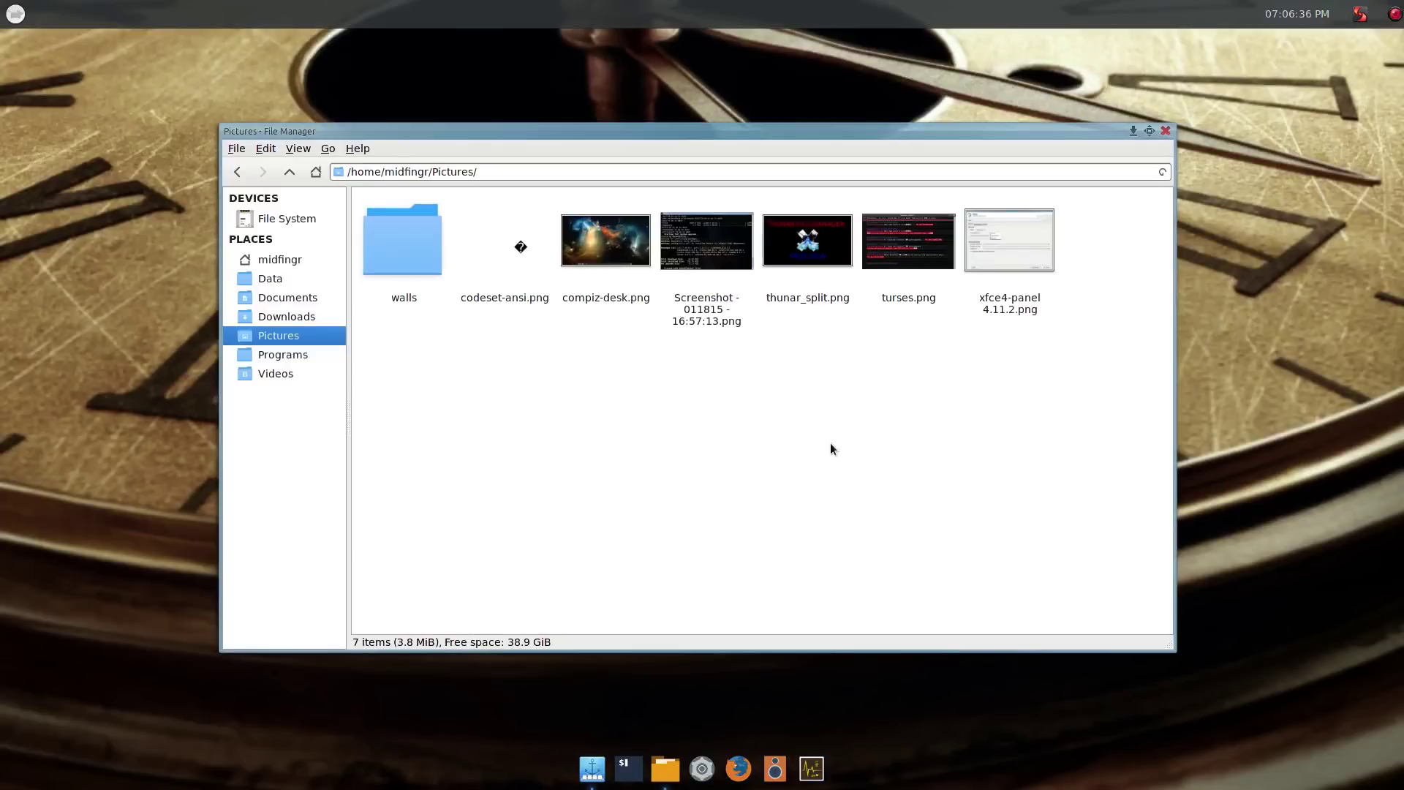
pyautogui.click(297, 260)
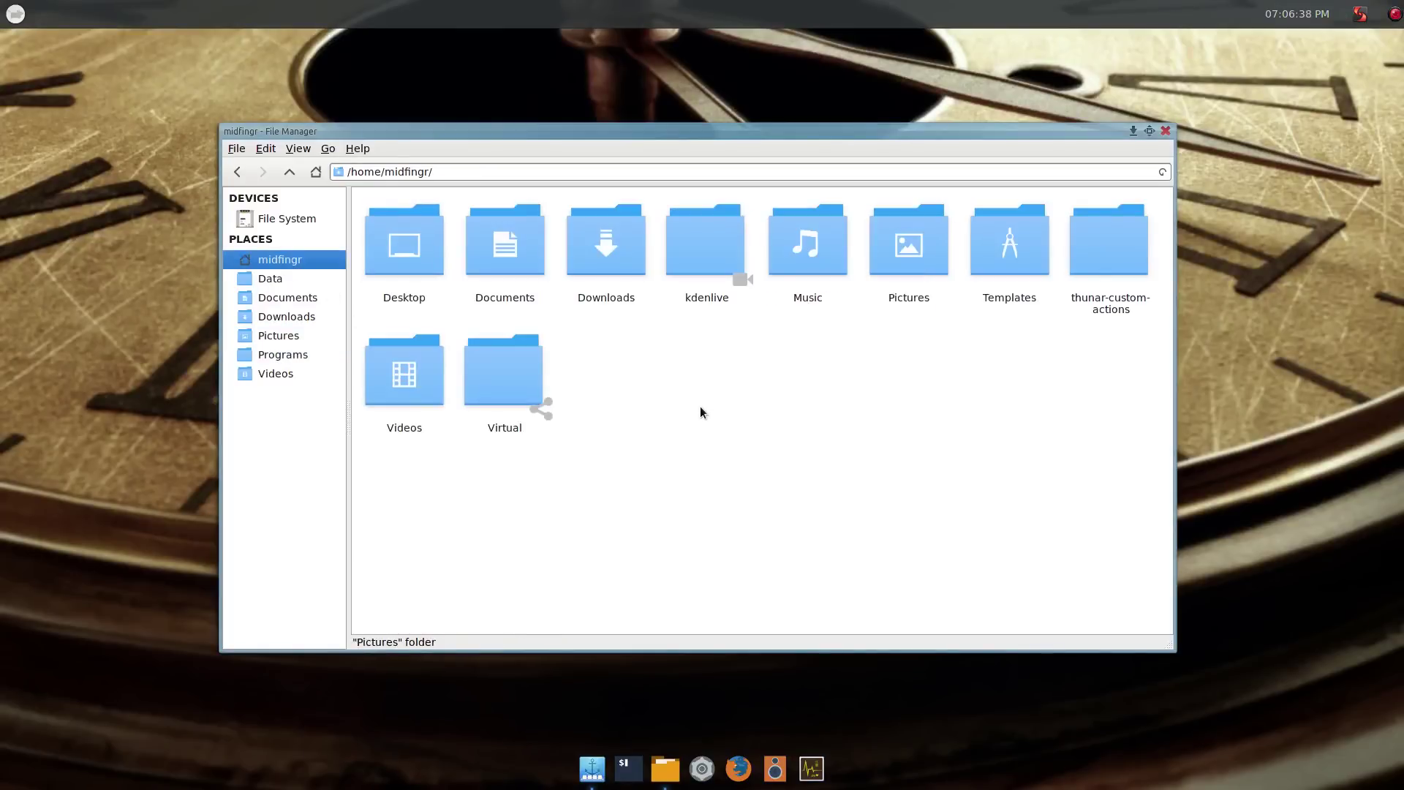
pyautogui.hotkey('ctrl', '2')
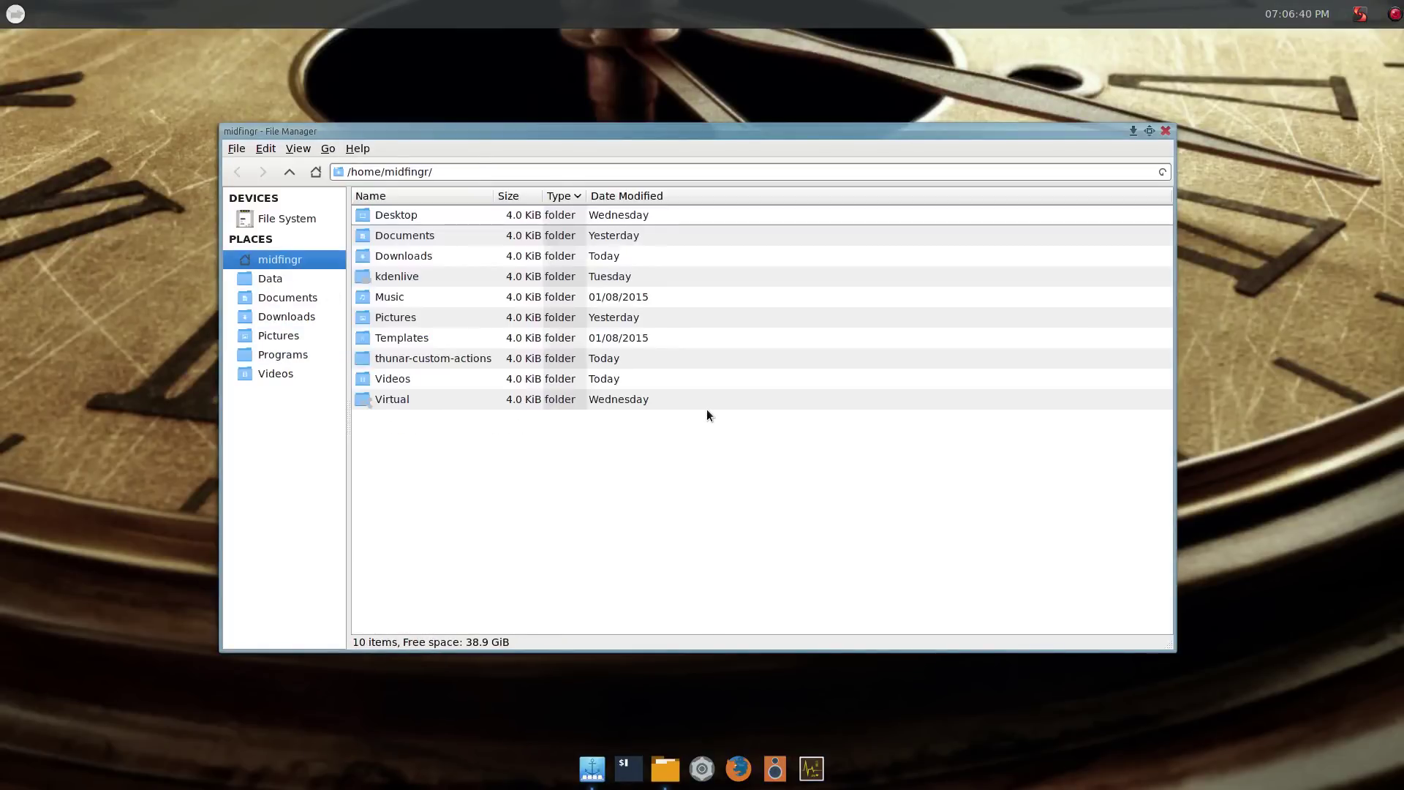
pyautogui.hotkey('ctrl', '1')
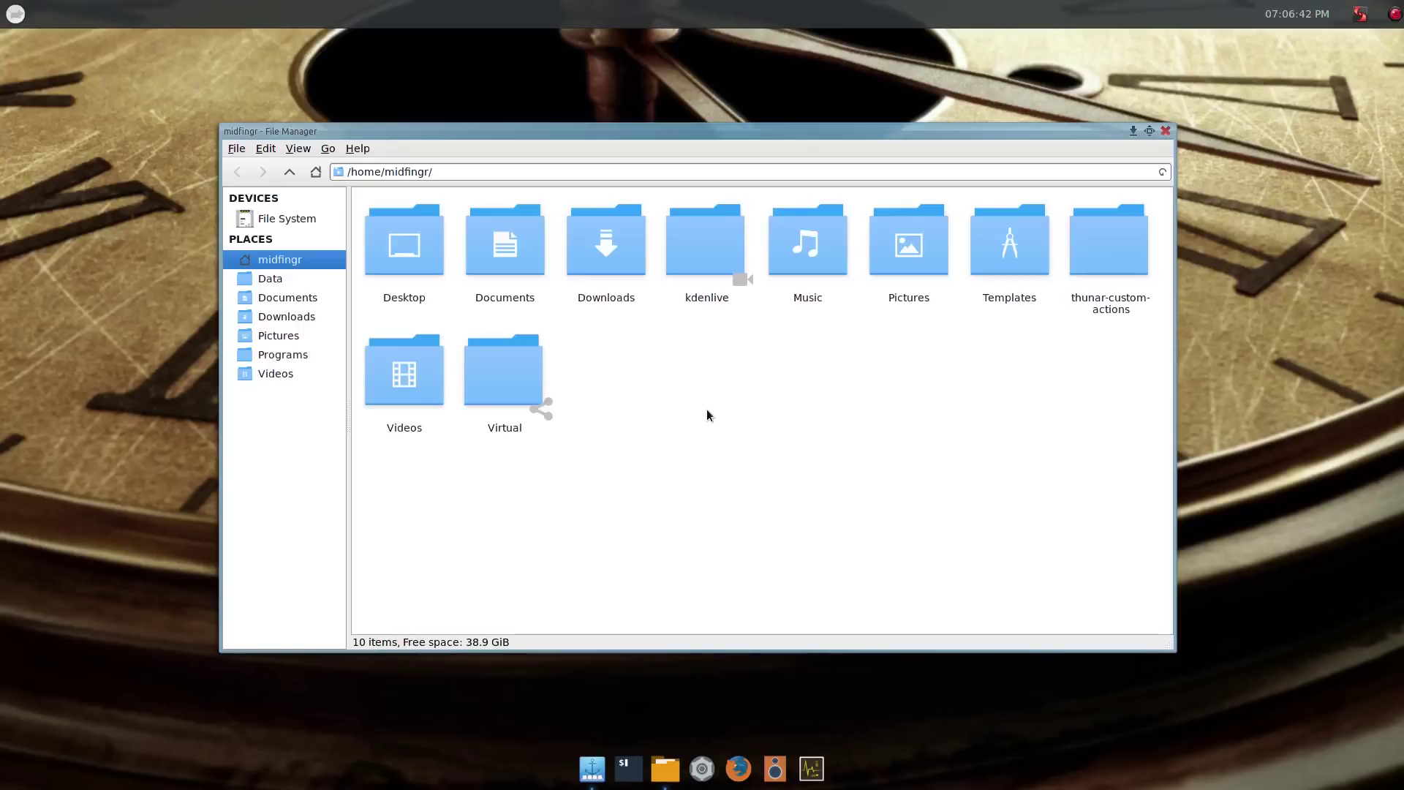
pyautogui.hotkey('ctrl', '-')
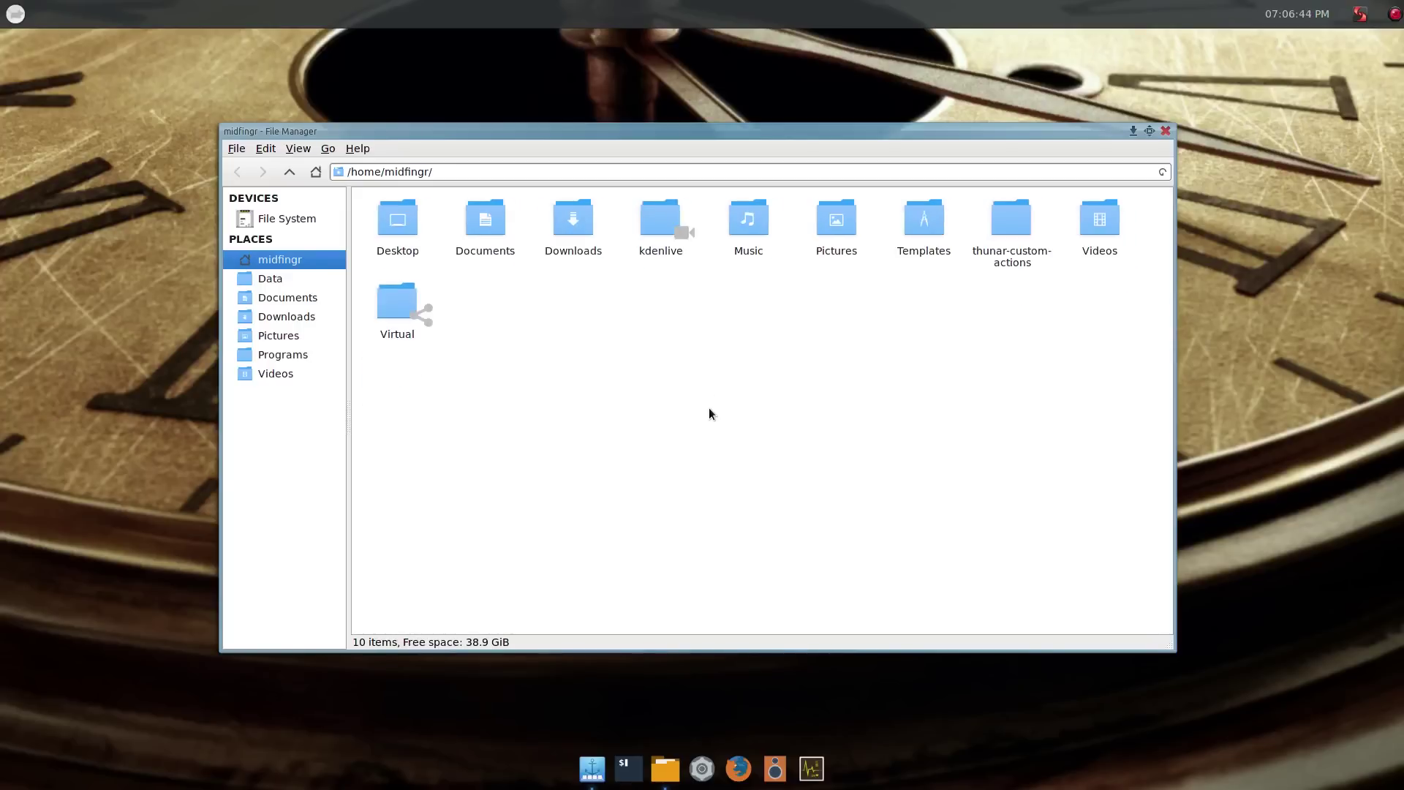